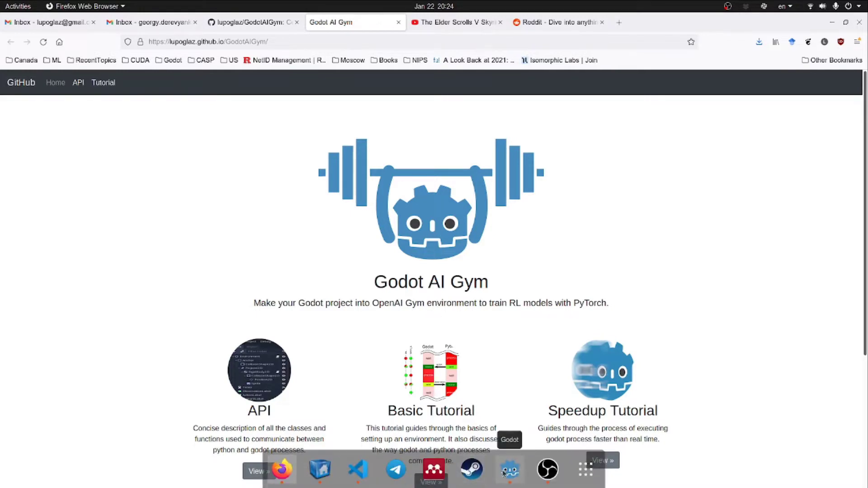
Declare prev_time = 0.0, sem_delta = 0.0 and target_delta = 0.01 after max_time in Environment.gd
{"action": "left_click", "coordinate": [506, 473]}
{"action": "scroll", "coordinate": [326, 210], "scroll_direction": "down", "scroll_amount": 7}
{"action": "scroll", "coordinate": [327, 231], "scroll_direction": "down", "scroll_amount": 3}
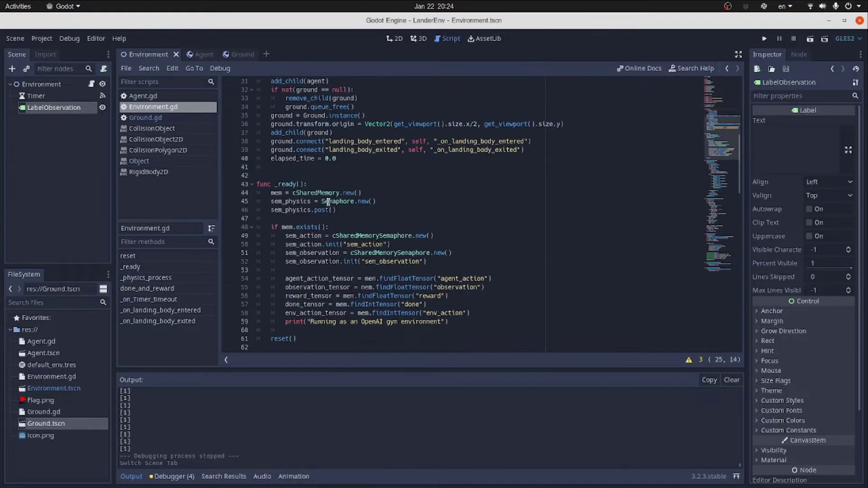
{"action": "scroll", "coordinate": [328, 258], "scroll_direction": "down", "scroll_amount": 2}
{"action": "scroll", "coordinate": [328, 284], "scroll_direction": "down", "scroll_amount": 1}
{"action": "left_click", "coordinate": [328, 284]}
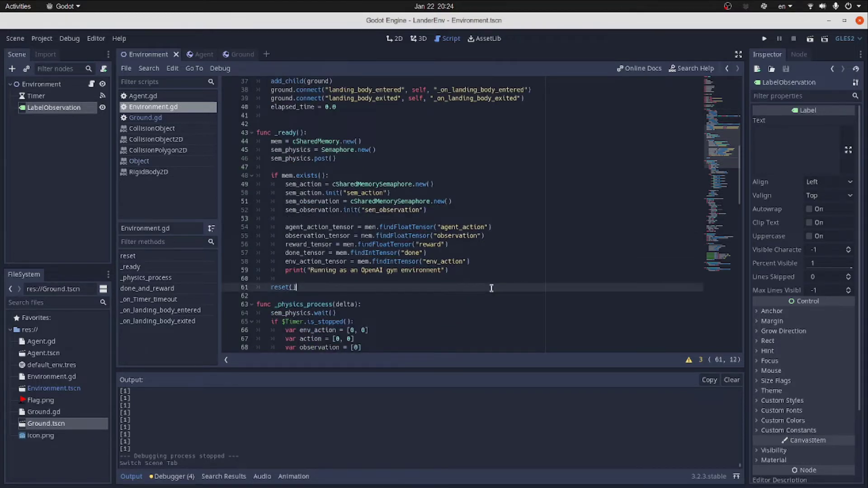
{"action": "scroll", "coordinate": [492, 288], "scroll_direction": "up", "scroll_amount": 7}
{"action": "scroll", "coordinate": [391, 268], "scroll_direction": "up", "scroll_amount": 5}
{"action": "left_click", "coordinate": [392, 268]}
{"action": "key", "text": "Down"}
{"action": "key", "text": "Down"}
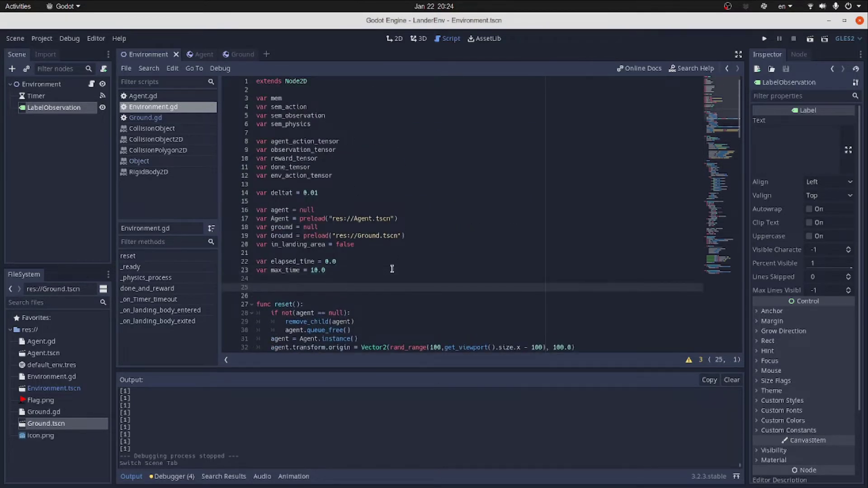
{"action": "type", "text": "var el"}
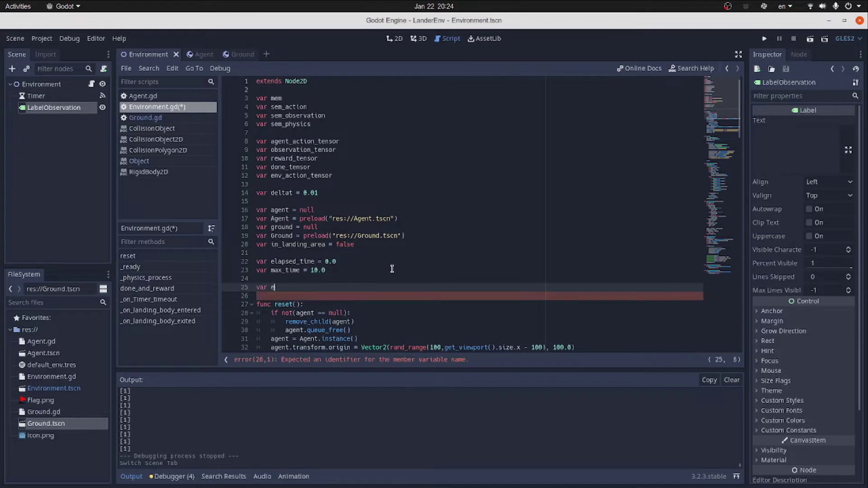
{"action": "type", "text": "apsed"}
{"action": "key", "text": "BackSpace"}
{"action": "key", "text": "BackSpace"}
{"action": "key", "text": "BackSpace"}
{"action": "type", "text": "rev_"}
{"action": "type", "text": ".0"}
{"action": "key", "text": "Return"}
{"action": "type", "text": "get_de"}
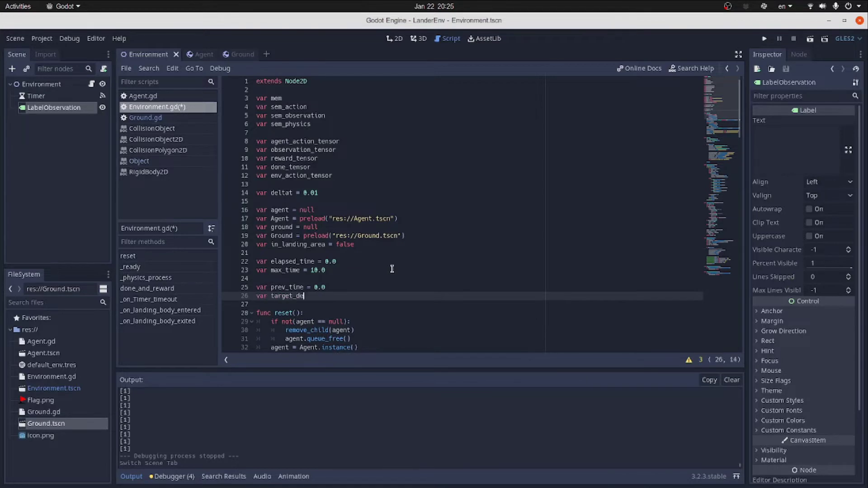
{"action": "type", "text": "lta = 0.01"}
{"action": "key", "text": "Up"}
{"action": "key", "text": "Return"}
{"action": "type", "text": "var sem"}
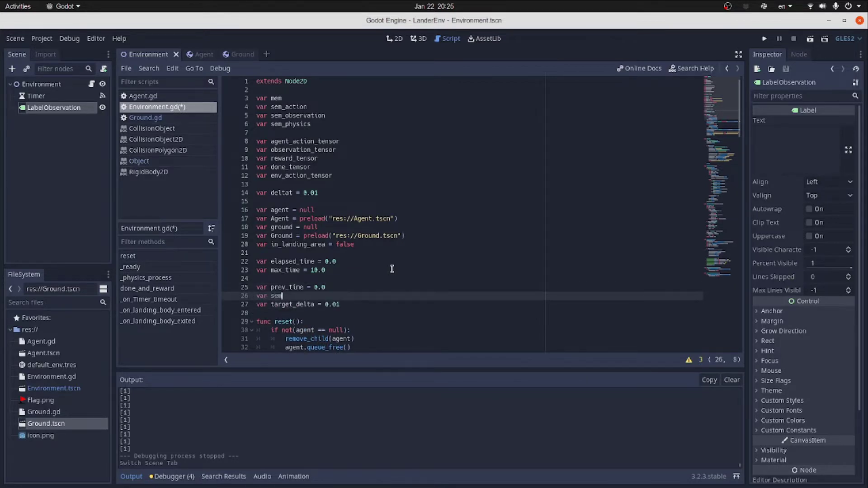
{"action": "type", "text": "_delta = 0.0"}
{"action": "scroll", "coordinate": [387, 276], "scroll_direction": "down", "scroll_amount": 4}
{"action": "scroll", "coordinate": [374, 266], "scroll_direction": "down", "scroll_amount": 5}
Add a time_start = OS.get_ticks_usec() line before sem_action.wait() and duplicate it after the wait
{"action": "left_click", "coordinate": [326, 227]}
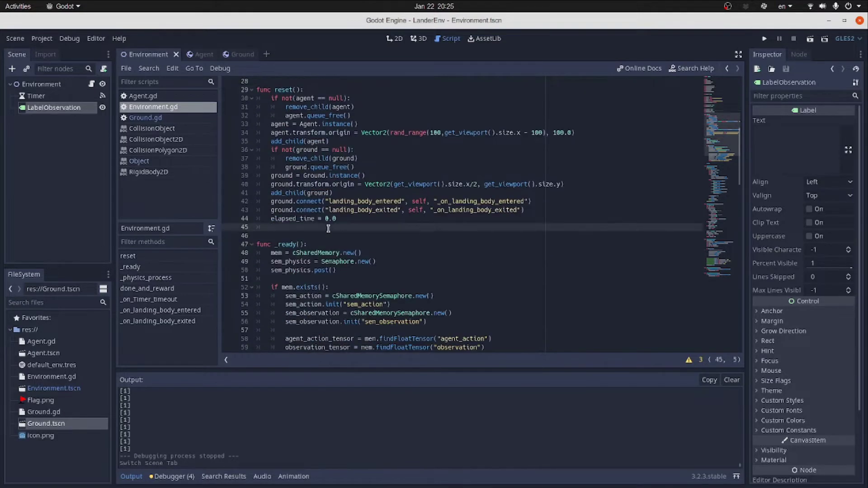
{"action": "scroll", "coordinate": [321, 270], "scroll_direction": "down", "scroll_amount": 3}
{"action": "scroll", "coordinate": [383, 204], "scroll_direction": "down", "scroll_amount": 5}
{"action": "scroll", "coordinate": [383, 203], "scroll_direction": "up", "scroll_amount": 1}
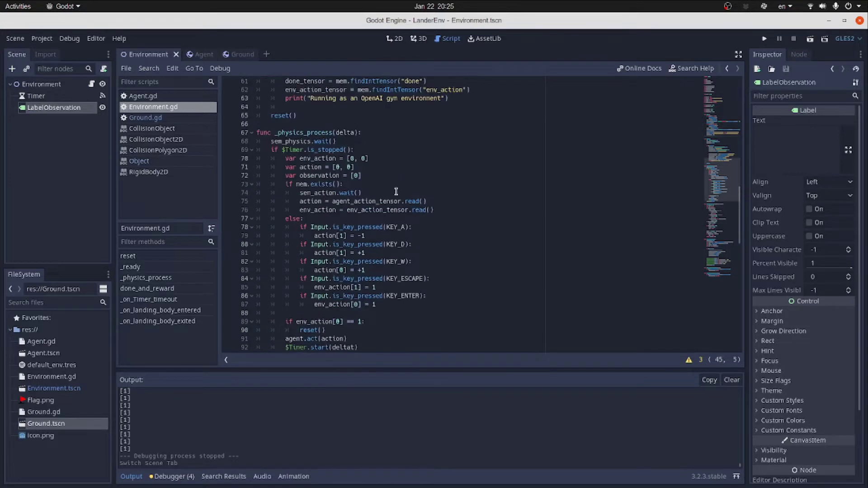
{"action": "left_click", "coordinate": [383, 184]}
{"action": "key", "text": "Return"}
{"action": "type", "text": "var"}
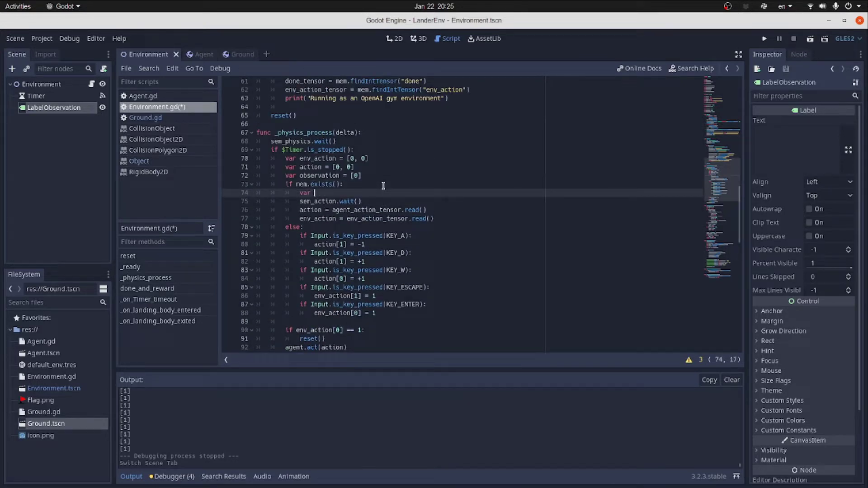
{"action": "type", "text": "time_start = OS"}
{"action": "type", "text": ".get_ti"}
{"action": "key", "text": "Down"}
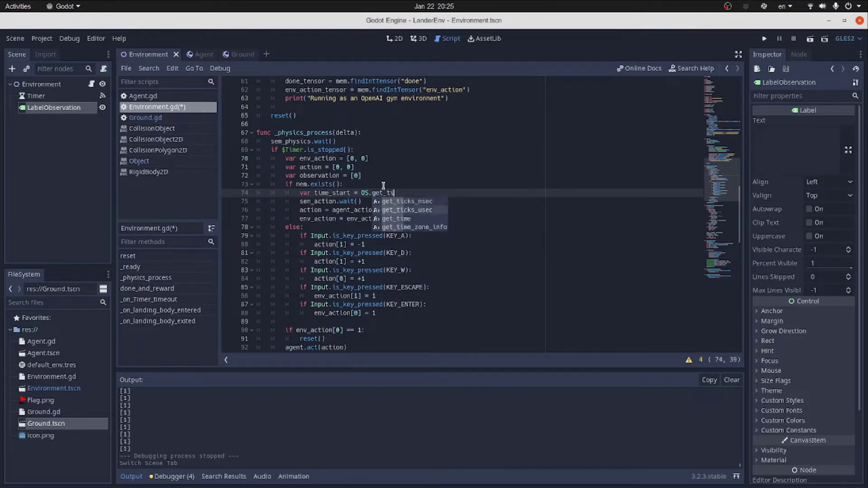
{"action": "key", "text": "Return"}
{"action": "key", "text": "shift+Home"}
{"action": "key", "text": "ctrl+c"}
{"action": "key", "text": "Down"}
{"action": "key", "text": "End"}
{"action": "key", "text": "Return"}
{"action": "key", "text": "ctrl+v"}
Rename the copy to time_end, add sem_delta = time_end - time_start, and save
{"action": "key", "text": "BackSpace"}
{"action": "key", "text": "BackSpace"}
{"action": "key", "text": "BackSpace"}
{"action": "type", "text": "end"}
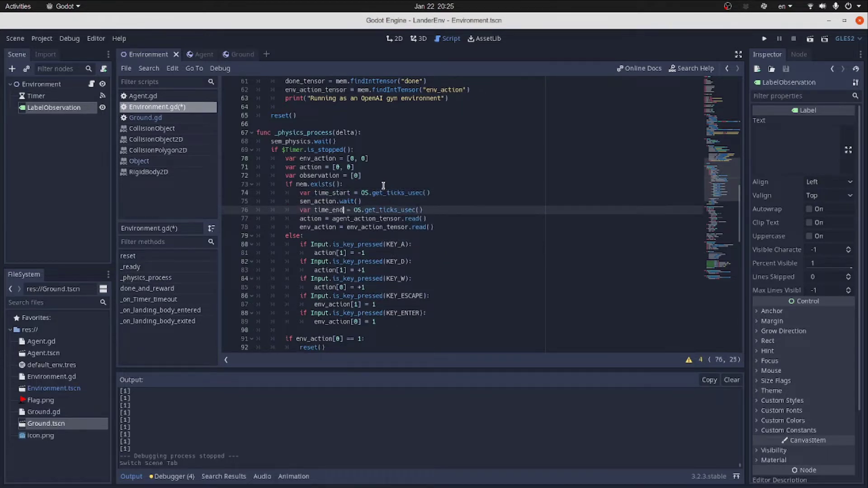
{"action": "key", "text": "End"}
{"action": "key", "text": "Return"}
{"action": "type", "text": "m_delt"}
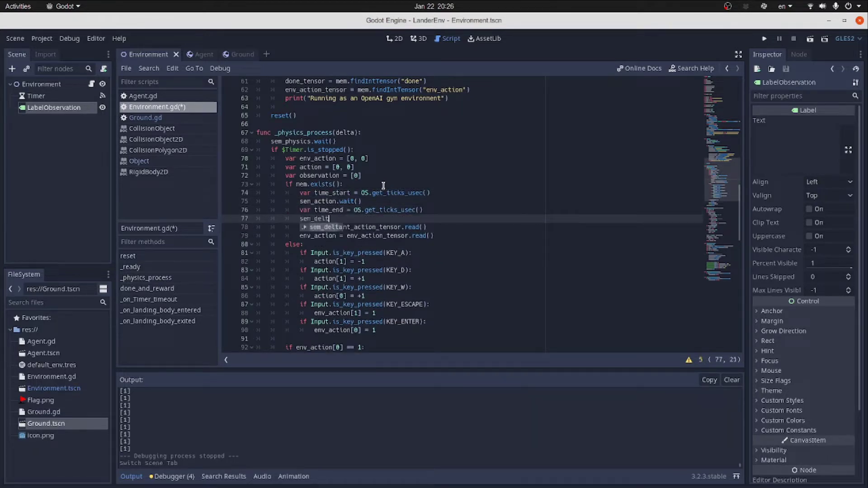
{"action": "type", "text": "a = time_end - time"}
{"action": "key", "text": "Down"}
{"action": "key", "text": "Return"}
{"action": "key", "text": "ctrl+s"}
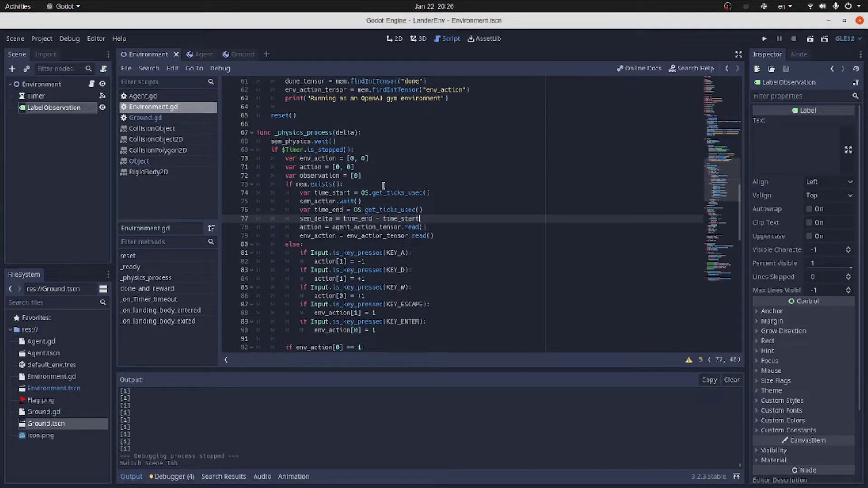
{"action": "scroll", "coordinate": [383, 186], "scroll_direction": "up", "scroll_amount": 3}
{"action": "scroll", "coordinate": [407, 217], "scroll_direction": "up", "scroll_amount": 2}
Begin _process by reading the current time with get_ticks_usec and estimating fps_est
{"action": "left_click", "coordinate": [450, 251]}
{"action": "key", "text": "Return"}
{"action": "key", "text": "Return"}
{"action": "key", "text": "Up"}
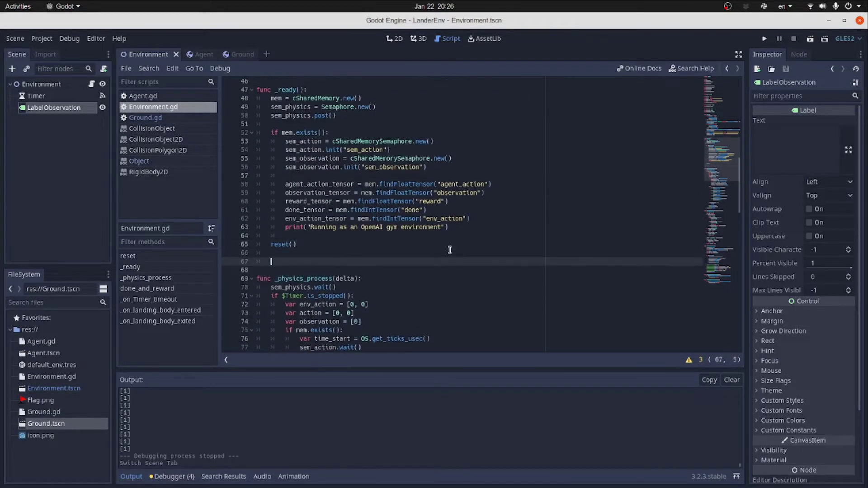
{"action": "type", "text": "fun _proces"}
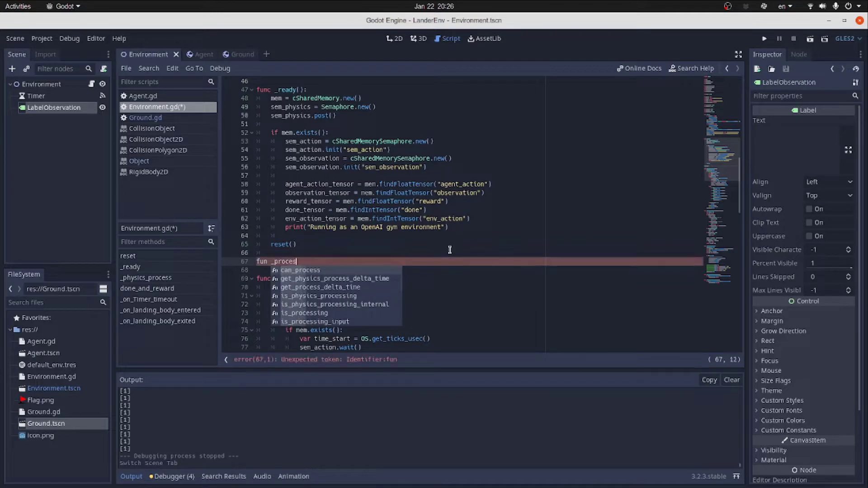
{"action": "type", "text": "s()"}
{"action": "key", "text": "Home"}
{"action": "key", "text": "Right"}
{"action": "key", "text": "Right"}
{"action": "key", "text": "Right"}
{"action": "type", "text": "c"}
{"action": "key", "text": "End"}
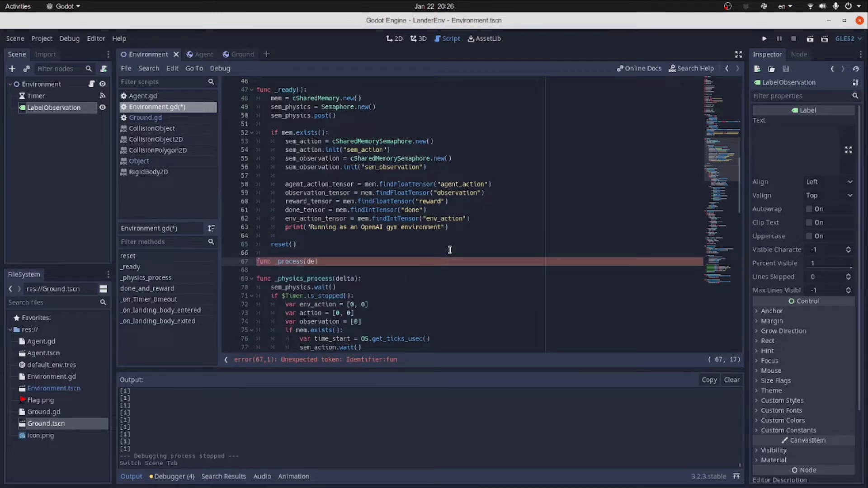
{"action": "type", "text": "lta):"}
{"action": "key", "text": "Return"}
{"action": "type", "text": "if mem.exists("}
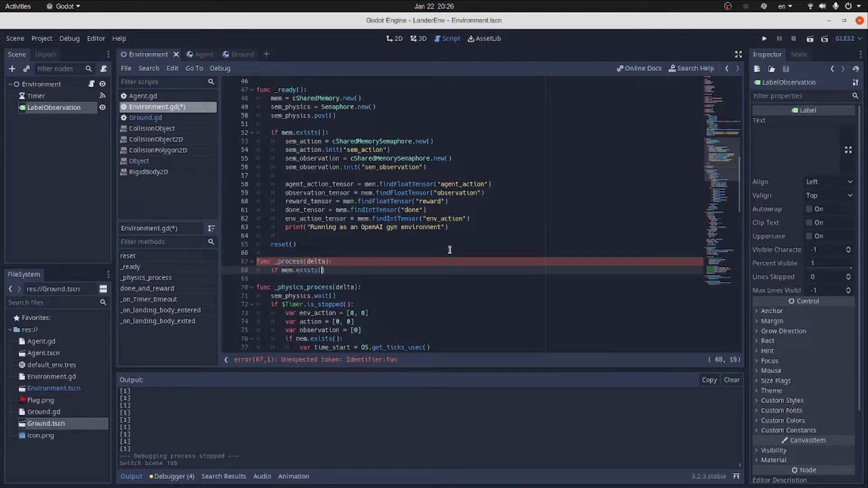
{"action": "type", "text": "):"}
{"action": "key", "text": "Return"}
{"action": "type", "text": "var cur_tem"}
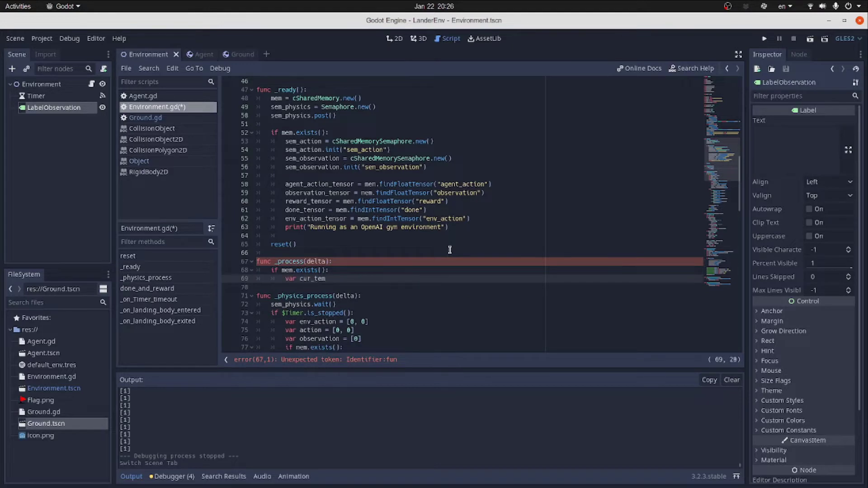
{"action": "key", "text": "BackSpace"}
{"action": "key", "text": "BackSpace"}
{"action": "type", "text": "ime = OS.get"}
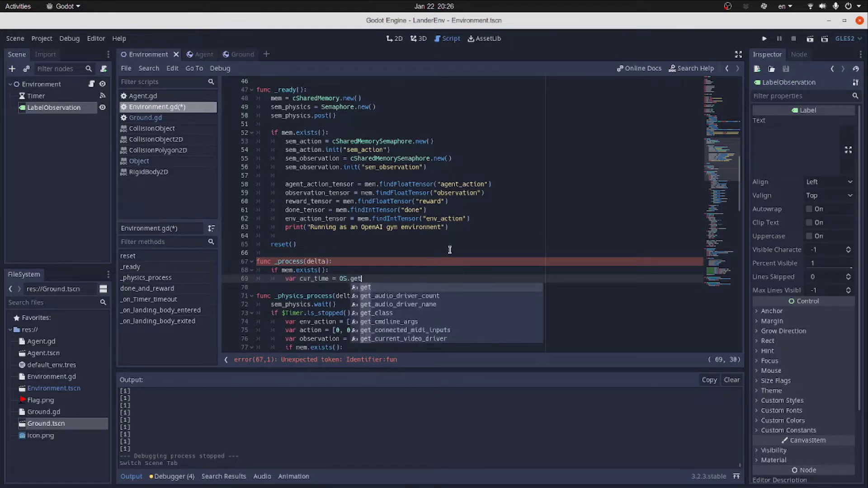
{"action": "type", "text": "_tic"}
{"action": "key", "text": "Return"}
{"action": "key", "text": "Return"}
{"action": "type", "text": "var f"}
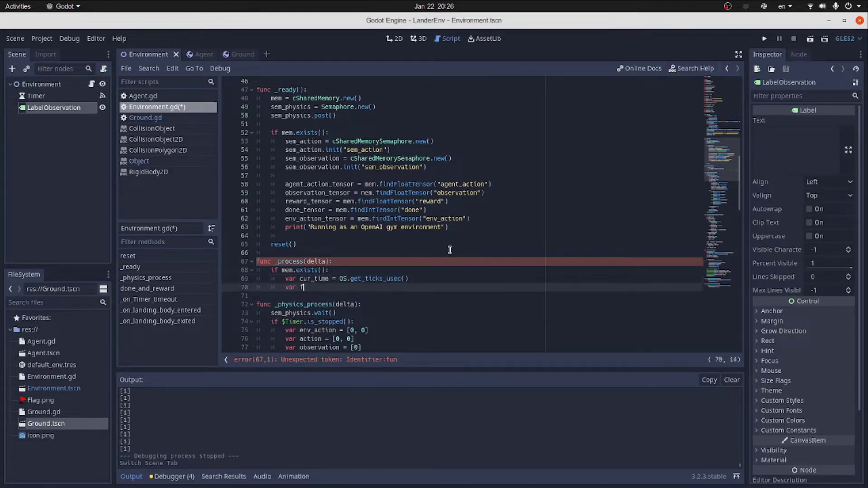
{"action": "type", "text": "ps_est = 1000000"}
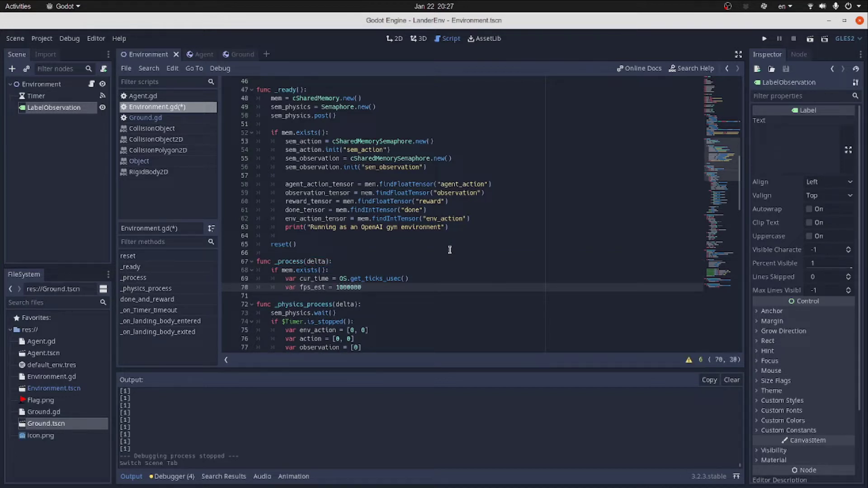
{"action": "type", "text": ".0/(cur_time - "}
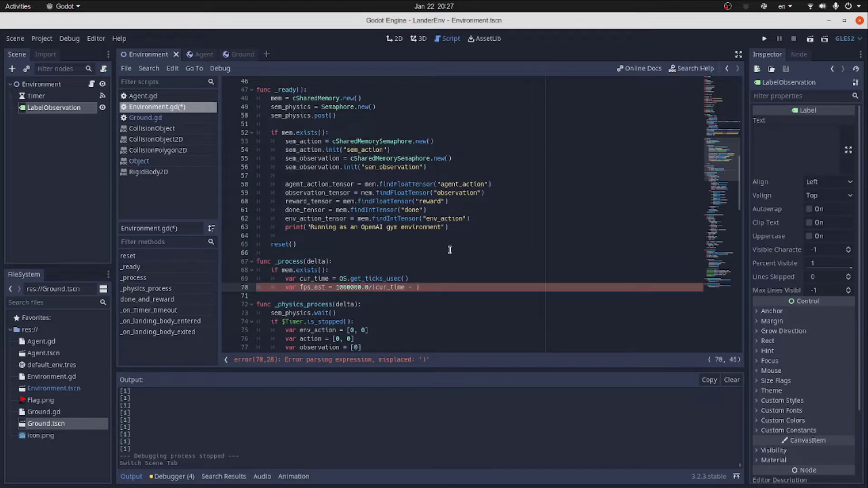
{"action": "type", "text": "prev_time - sem_delta"}
{"action": "key", "text": "Return"}
{"action": "type", "text": "if fps_est > ]"}
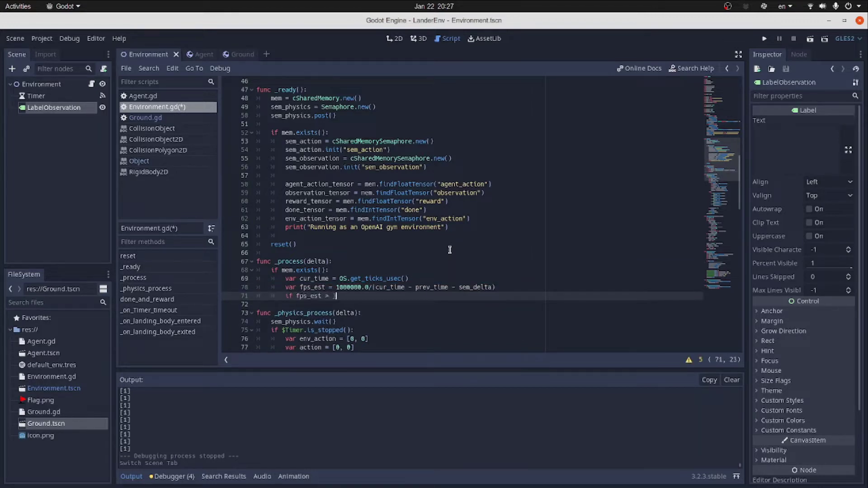
Set iterations per second to fps_est and time scale via target_delta, reset sem_delta and prev_time, then save
{"action": "key", "text": "Return"}
{"action": "type", "text": "Engine."}
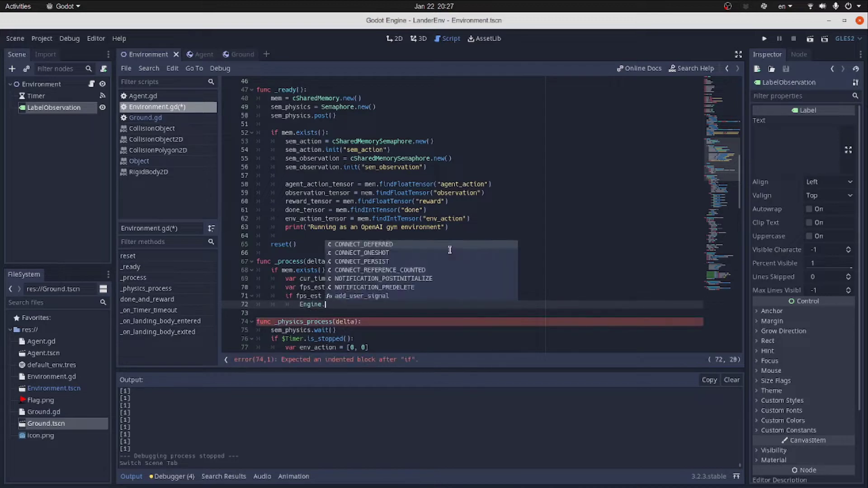
{"action": "type", "text": "set_itera"}
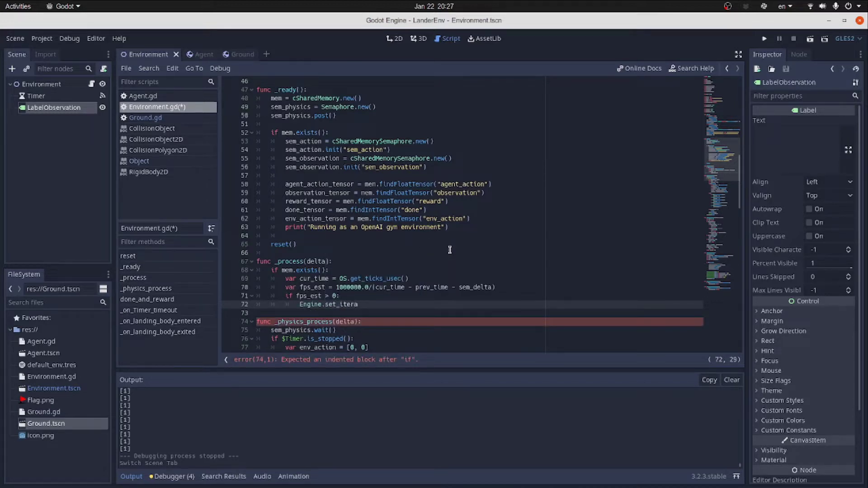
{"action": "type", "text": "tions_per_second("}
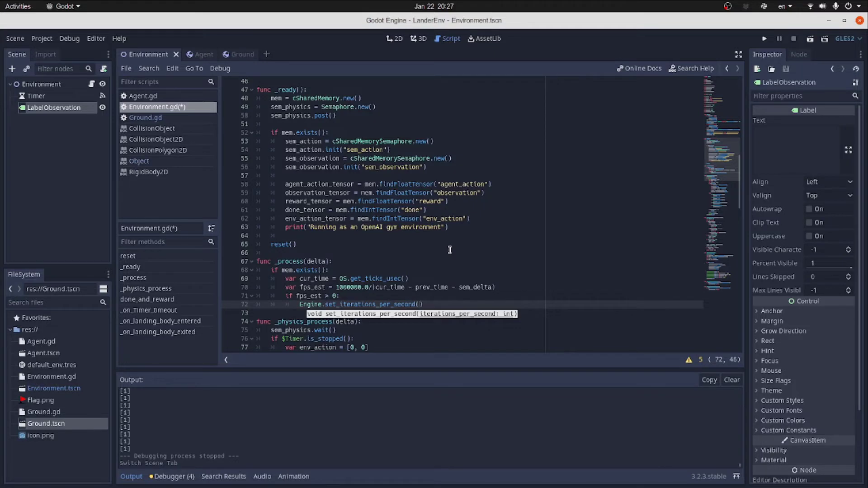
{"action": "key", "text": "Return"}
{"action": "type", "text": "fps_est"}
{"action": "key", "text": "Return"}
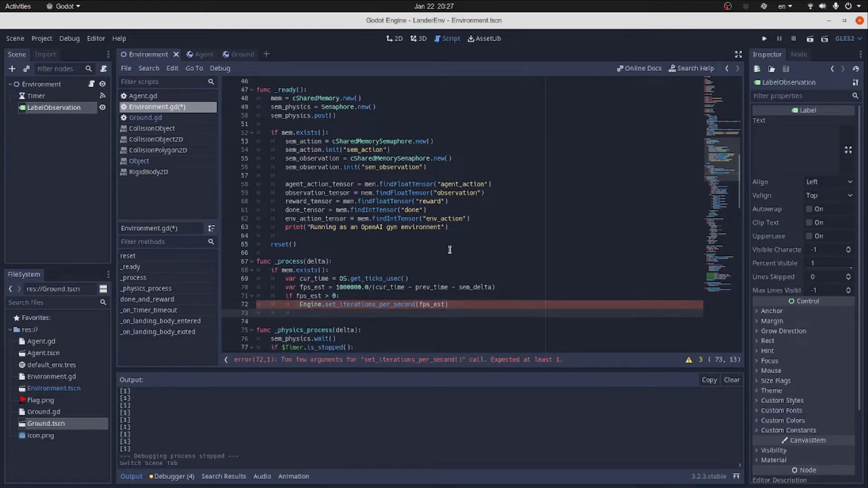
{"action": "type", "text": "Engine.set_time"}
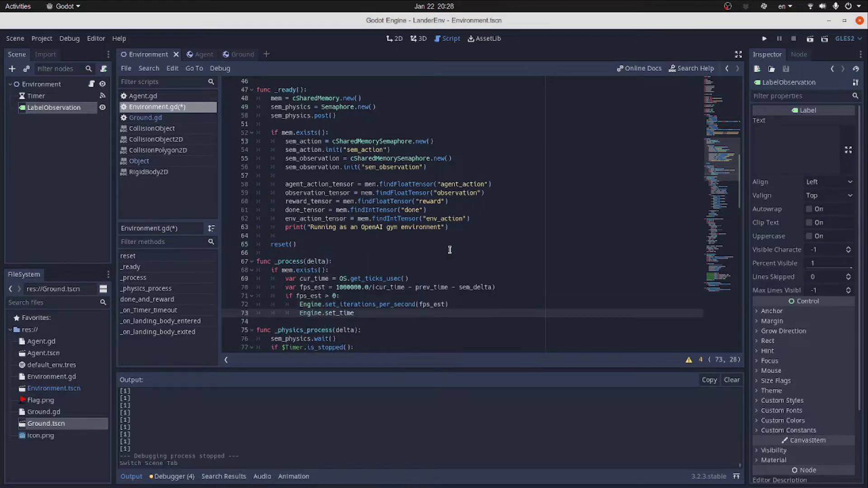
{"action": "type", "text": "_scal"}
{"action": "key", "text": "Return"}
{"action": "type", "text": "Engine."}
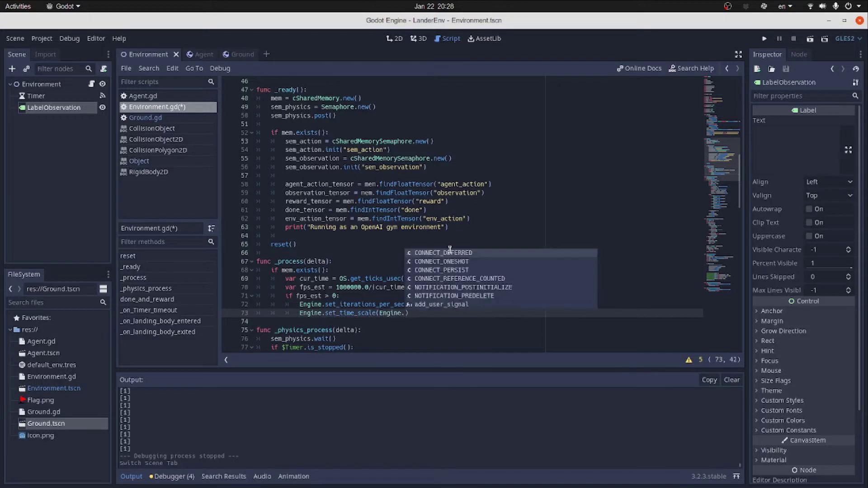
{"action": "type", "text": "get_iterati"}
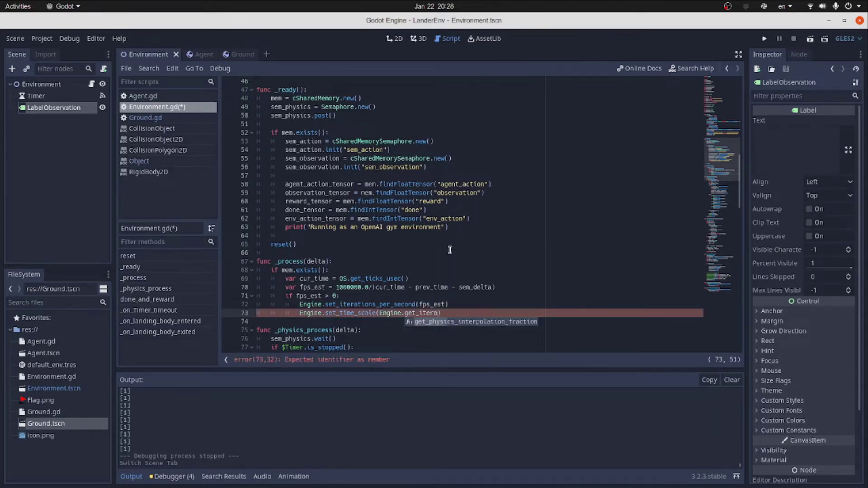
{"action": "type", "text": "ons_per_secon"}
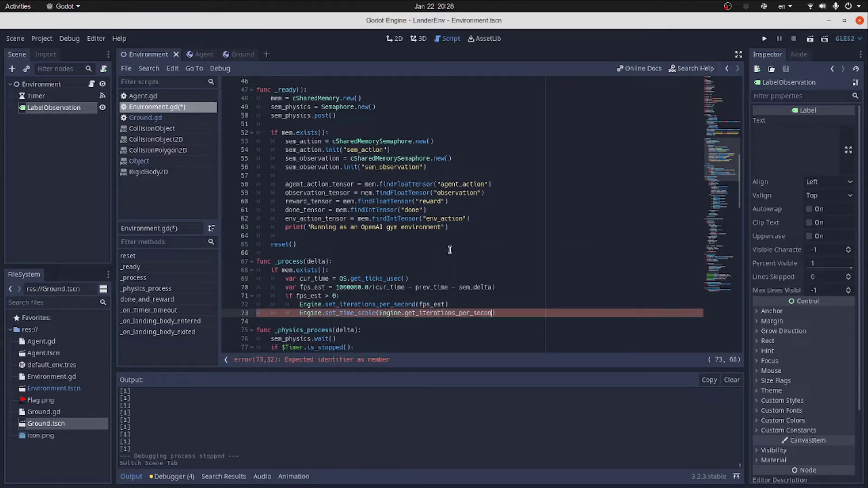
{"action": "type", "text": "d()*target_delta"}
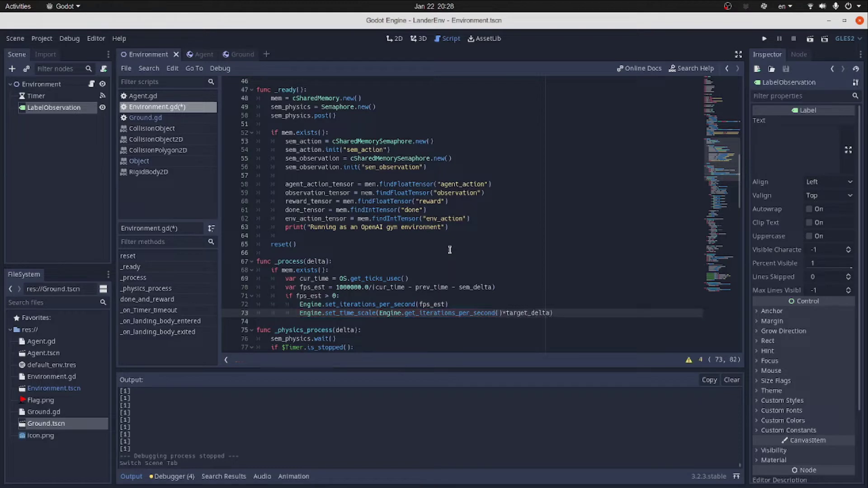
{"action": "key", "text": "Return"}
{"action": "type", "text": "sem_delta = 0.0"}
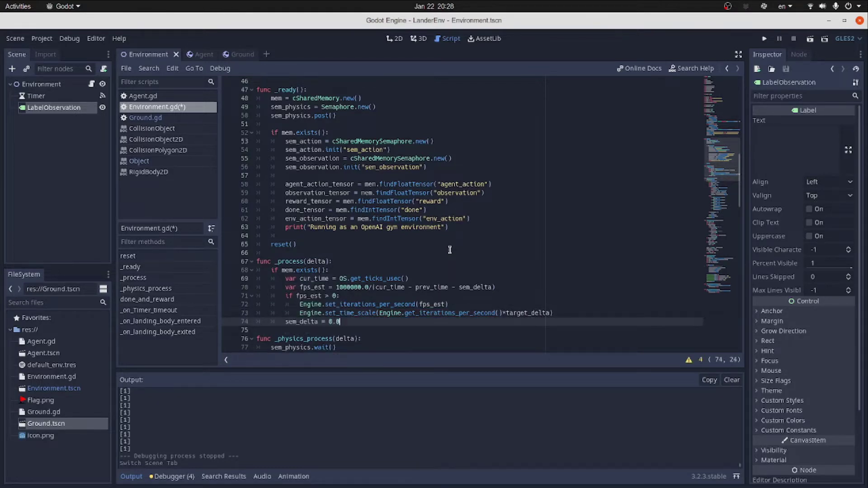
{"action": "key", "text": "Return"}
{"action": "type", "text": "prev_time =cur_time"}
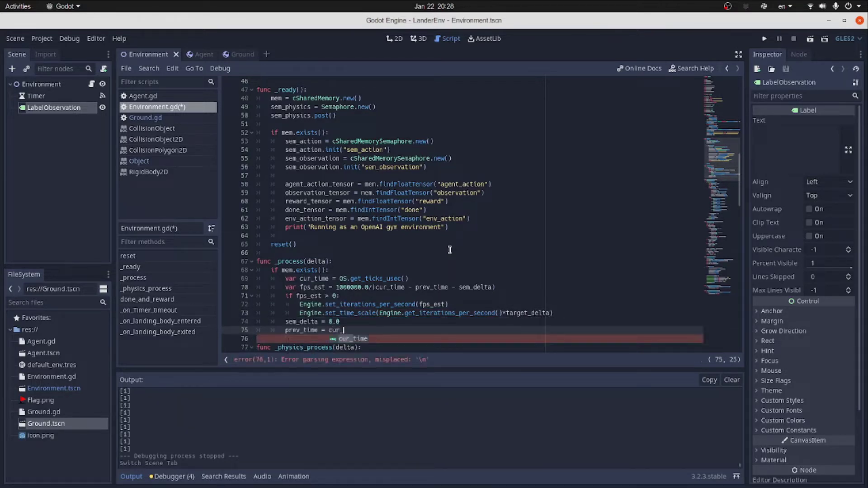
{"action": "key", "text": "ctrl+s"}
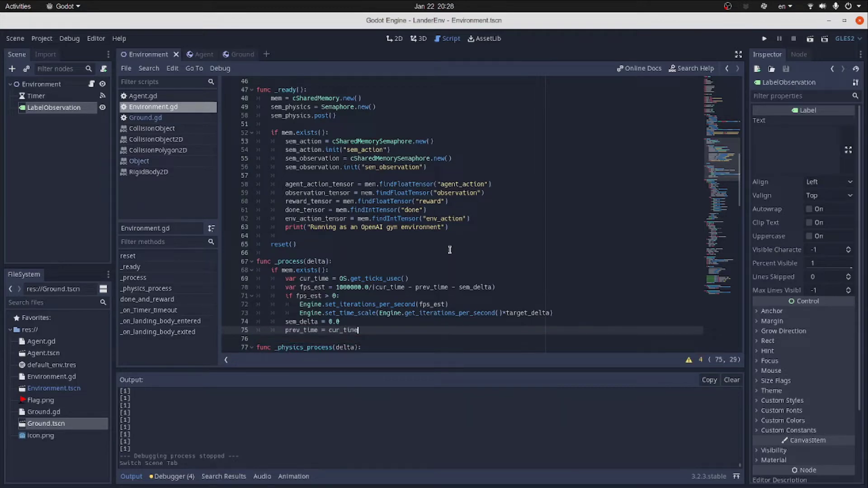
Uncheck Use Vsync under Display > Window in Project Settings and Save & Restart
{"action": "left_click", "coordinate": [42, 38]}
{"action": "left_click", "coordinate": [59, 94]}
{"action": "left_click", "coordinate": [378, 408]}
{"action": "left_click", "coordinate": [323, 420]}
{"action": "left_click", "coordinate": [293, 407]}
{"action": "left_click", "coordinate": [41, 38]}
{"action": "left_click", "coordinate": [66, 52]}
{"action": "scroll", "coordinate": [280, 246], "scroll_direction": "down", "scroll_amount": 3}
{"action": "scroll", "coordinate": [283, 258], "scroll_direction": "down", "scroll_amount": 3}
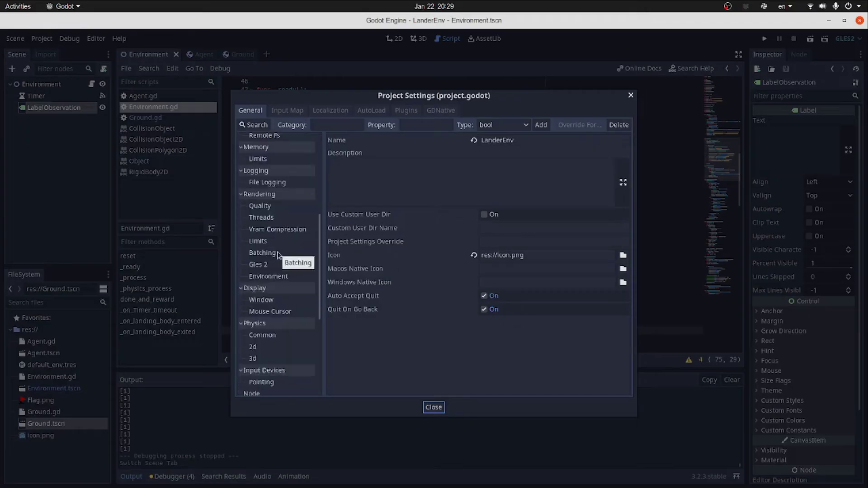
{"action": "scroll", "coordinate": [271, 244], "scroll_direction": "down", "scroll_amount": 2}
{"action": "left_click", "coordinate": [267, 235]}
{"action": "left_click", "coordinate": [484, 300]}
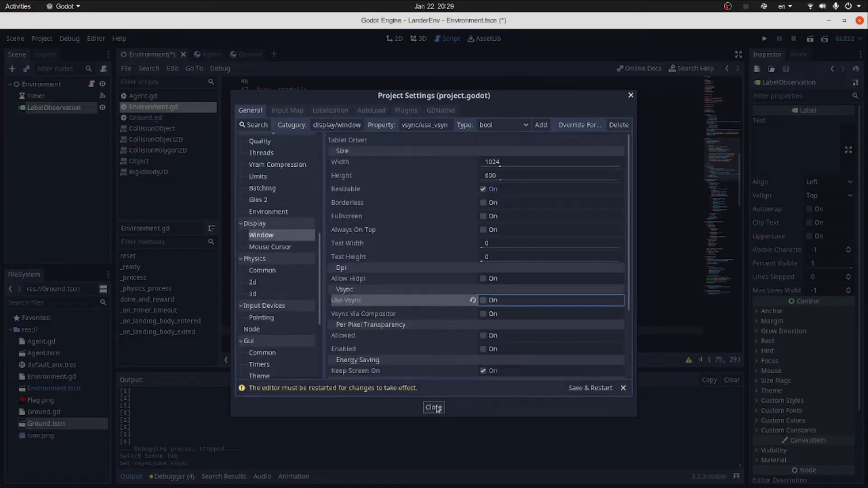
{"action": "left_click", "coordinate": [588, 388]}
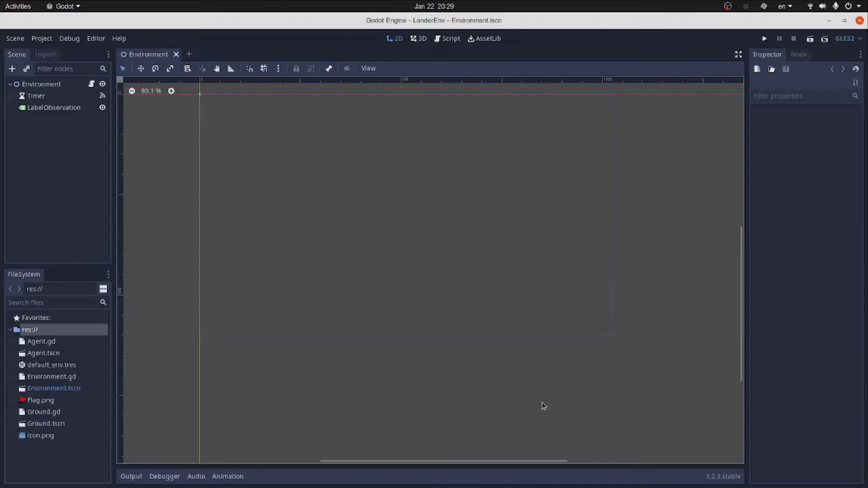
Export the LanderEnv Linux/X11 preset as a runnable build
{"action": "left_click", "coordinate": [451, 38]}
{"action": "left_click", "coordinate": [42, 38]}
{"action": "left_click", "coordinate": [43, 91]}
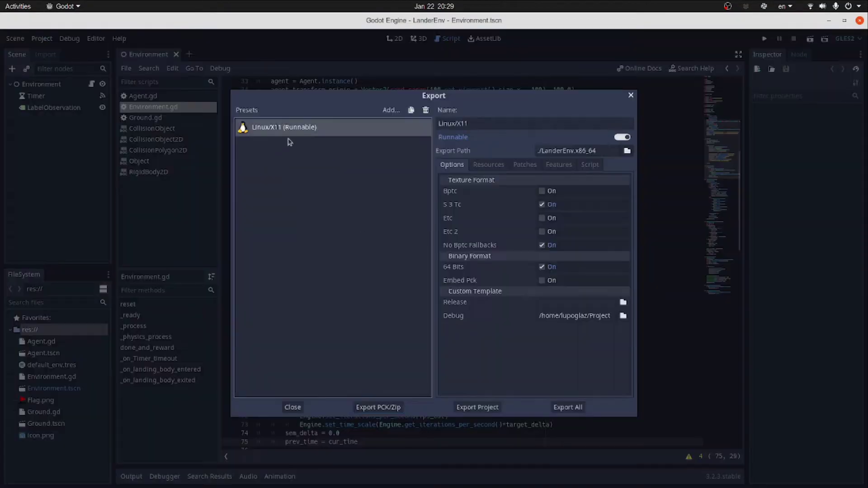
{"action": "left_click", "coordinate": [481, 462]}
{"action": "left_click", "coordinate": [207, 136]}
{"action": "left_click", "coordinate": [548, 421]}
{"action": "left_click", "coordinate": [299, 408]}
Run python LanderEnv.py in the drop-down terminal, then stop it with Ctrl+C
{"action": "key", "text": "F12"}
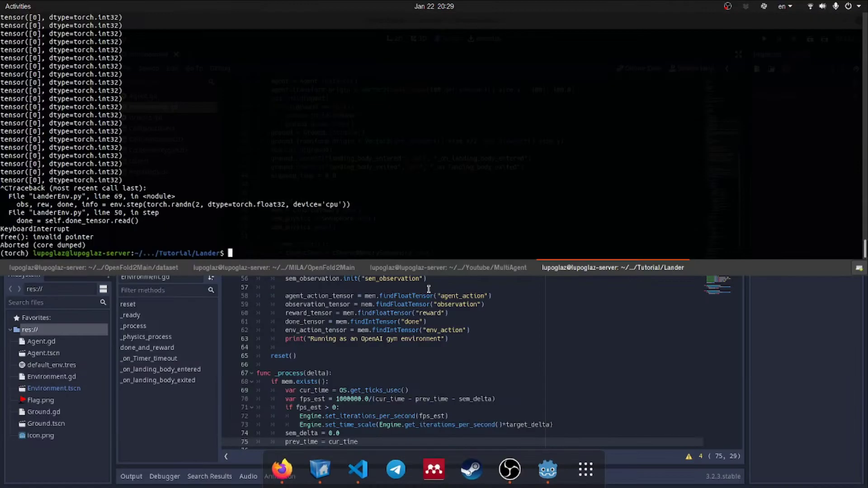
{"action": "key", "text": "Up"}
{"action": "key", "text": "Return"}
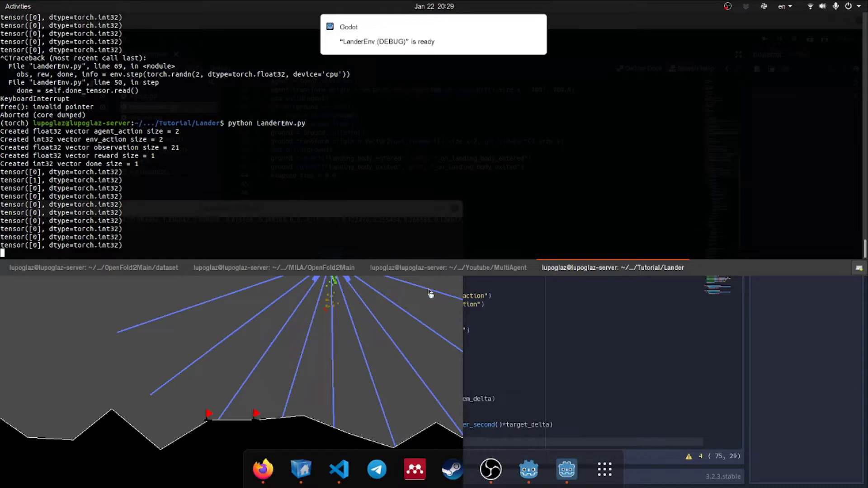
{"action": "key", "text": "ctrl+c"}
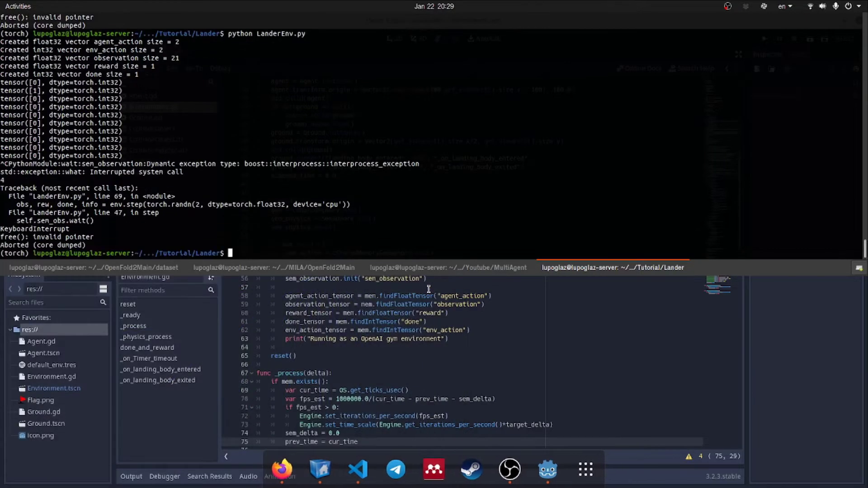
{"action": "key", "text": "F12"}
{"action": "scroll", "coordinate": [315, 248], "scroll_direction": "down", "scroll_amount": 10}
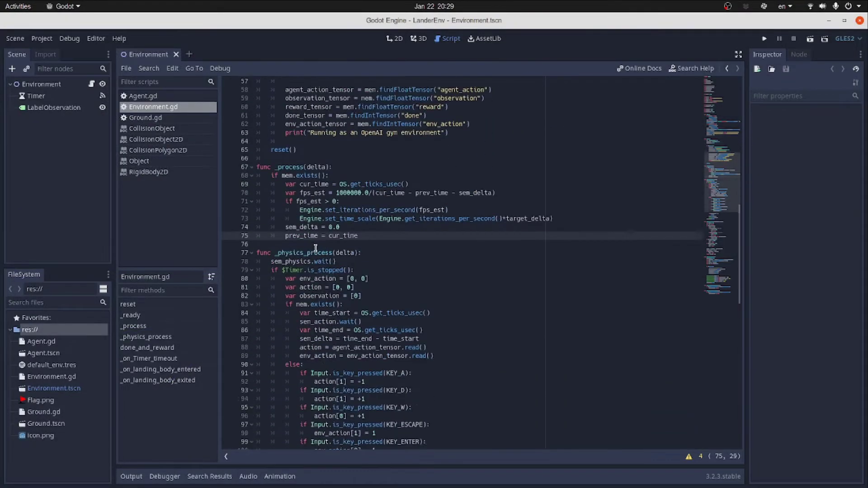
{"action": "left_click_drag", "start_coordinate": [281, 219], "coordinate": [350, 218]}
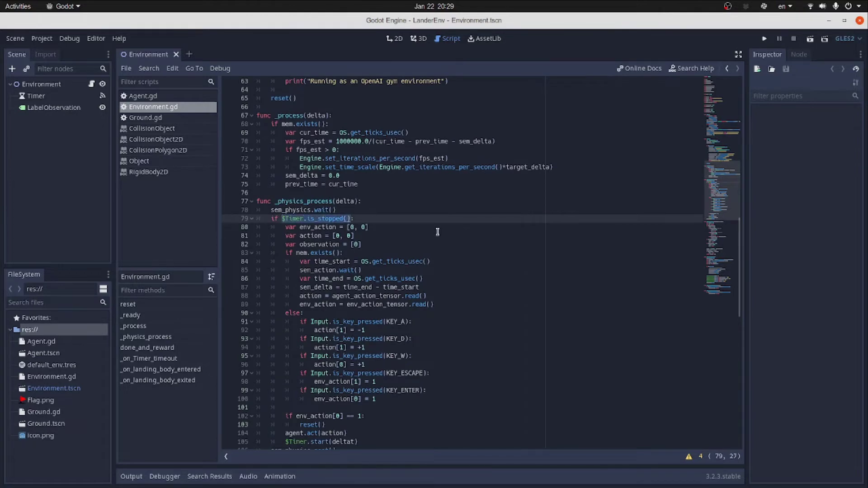
{"action": "type", "text": "timeout"}
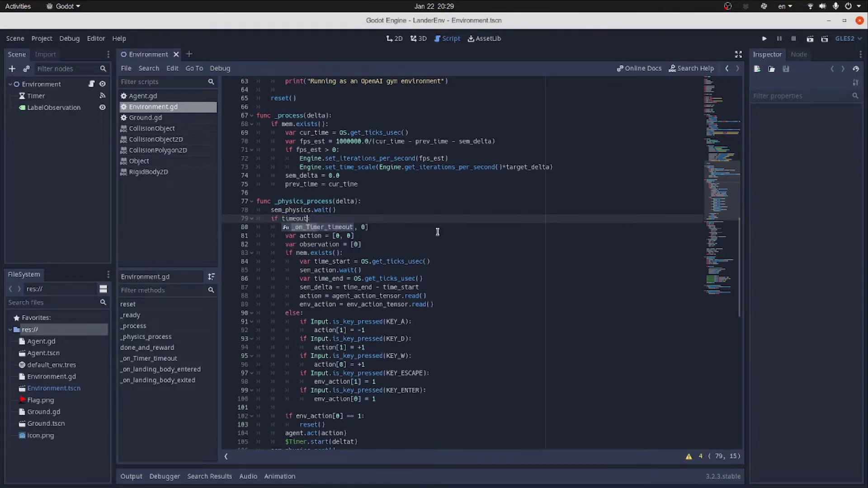
{"action": "type", "text": ":"}
{"action": "scroll", "coordinate": [407, 204], "scroll_direction": "up", "scroll_amount": 15}
Declare a timeout variable after target_delta, save, and remove the extra blank lines after reset
{"action": "left_click", "coordinate": [400, 192]}
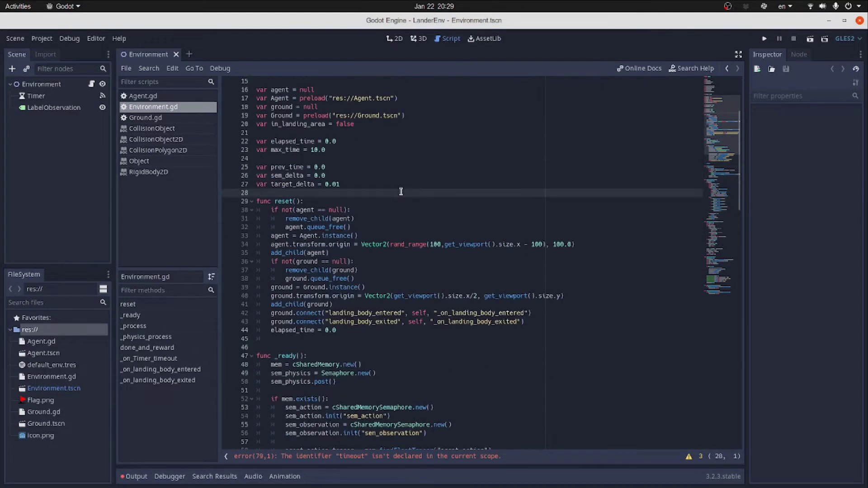
{"action": "key", "text": "Return"}
{"action": "key", "text": "Return"}
{"action": "key", "text": "Up"}
{"action": "type", "text": "var timeout = tr"}
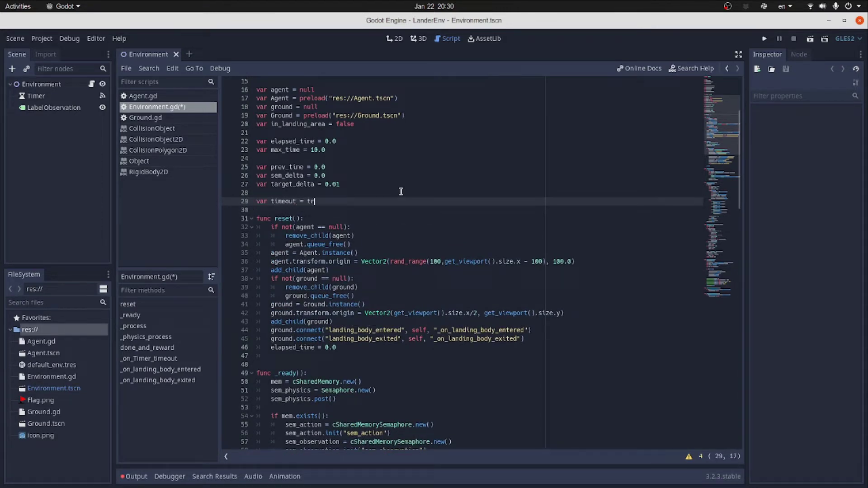
{"action": "type", "text": "ue"}
{"action": "key", "text": "ctrl+s"}
{"action": "key", "text": "Down"}
{"action": "key", "text": "Down"}
{"action": "key", "text": "Down"}
{"action": "key", "text": "Down"}
{"action": "key", "text": "Down"}
{"action": "key", "text": "Down"}
{"action": "key", "text": "End"}
{"action": "key", "text": "Return"}
{"action": "key", "text": "BackSpace"}
{"action": "key", "text": "BackSpace"}
{"action": "key", "text": "Down"}
{"action": "key", "text": "BackSpace"}
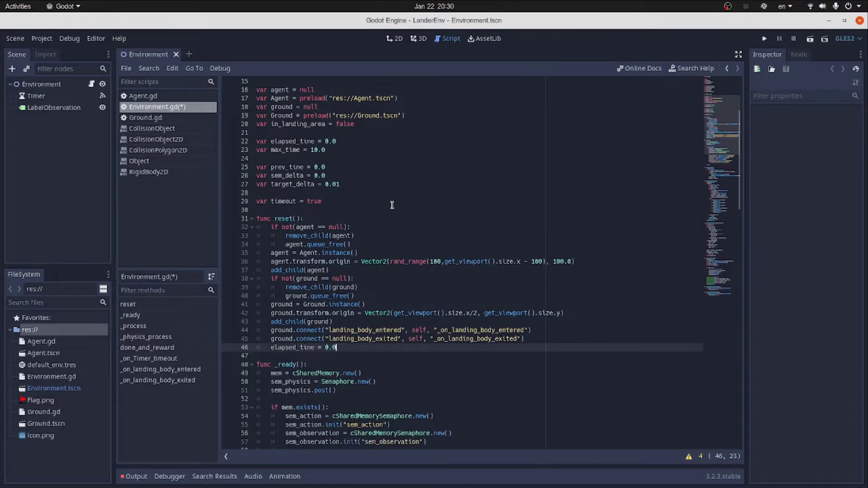
{"action": "scroll", "coordinate": [392, 205], "scroll_direction": "down", "scroll_amount": 9}
{"action": "scroll", "coordinate": [340, 238], "scroll_direction": "down", "scroll_amount": 7}
{"action": "scroll", "coordinate": [305, 264], "scroll_direction": "down", "scroll_amount": 5}
{"action": "scroll", "coordinate": [291, 278], "scroll_direction": "down", "scroll_amount": 1}
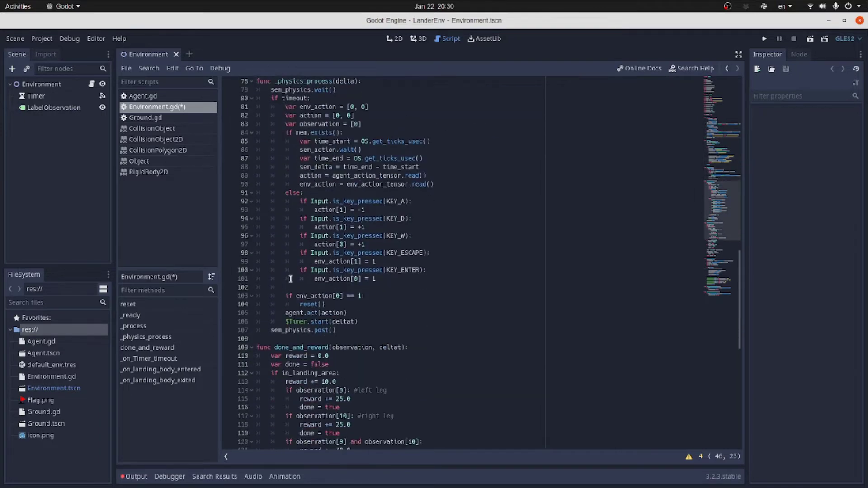
Gate _physics_process on timeout and set timeout = true after sem_physics.post() in _on_Timer_timeout
{"action": "left_click", "coordinate": [358, 330]}
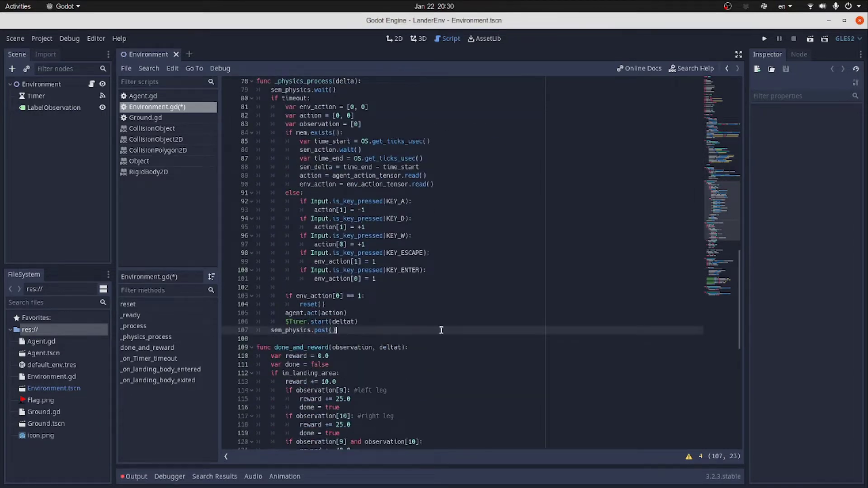
{"action": "key", "text": "Up"}
{"action": "key", "text": "Return"}
{"action": "type", "text": "timeout = "}
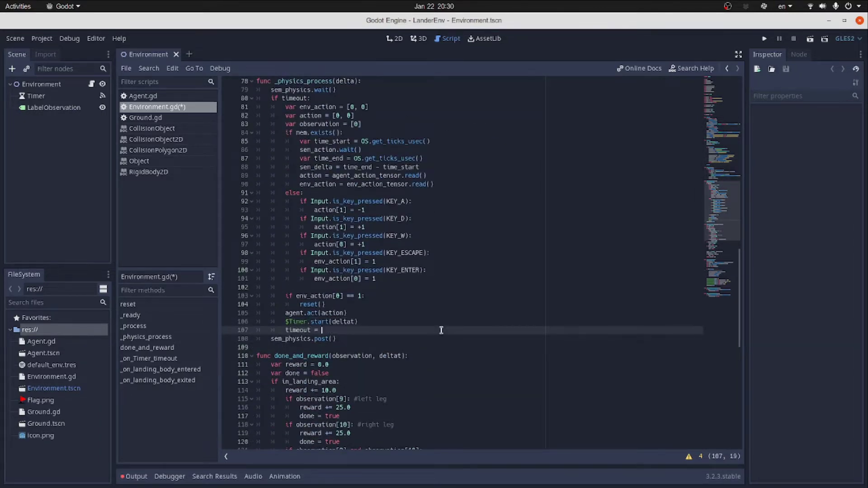
{"action": "type", "text": "false"}
{"action": "key", "text": "ctrl+s"}
{"action": "key", "text": "Up"}
{"action": "key", "text": "End"}
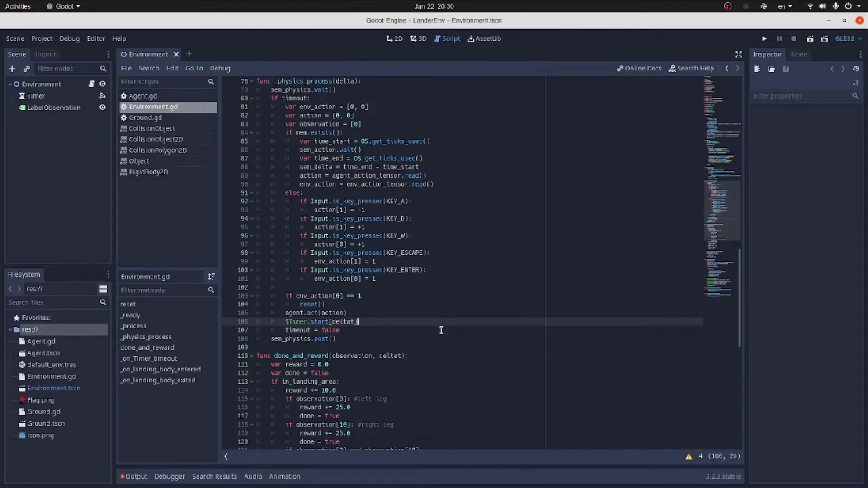
{"action": "scroll", "coordinate": [441, 330], "scroll_direction": "up", "scroll_amount": 1}
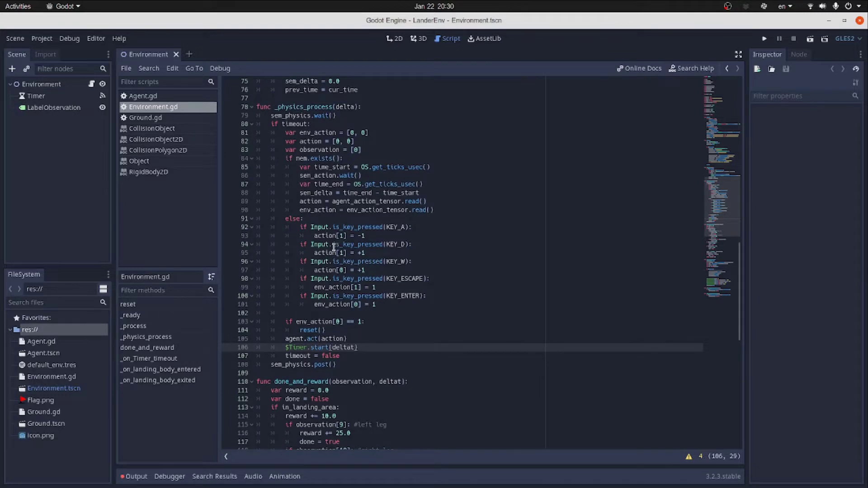
{"action": "scroll", "coordinate": [303, 274], "scroll_direction": "down", "scroll_amount": 6}
{"action": "scroll", "coordinate": [296, 247], "scroll_direction": "down", "scroll_amount": 5}
{"action": "scroll", "coordinate": [293, 251], "scroll_direction": "down", "scroll_amount": 2}
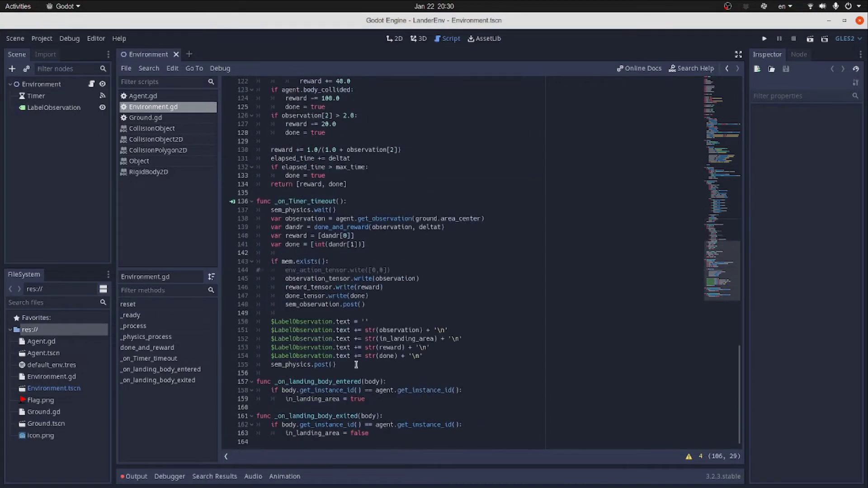
{"action": "left_click", "coordinate": [447, 364]}
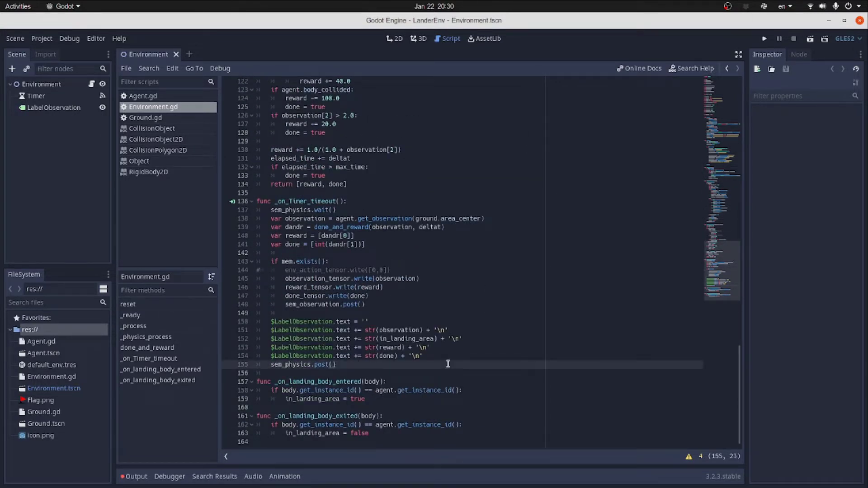
{"action": "key", "text": "Return"}
{"action": "type", "text": "ti"}
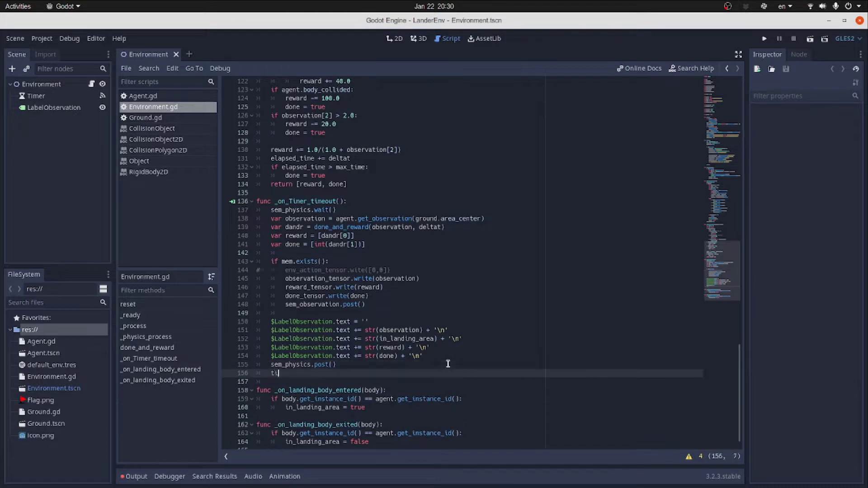
{"action": "type", "text": "meout = true"}
Re-export the LanderEnv project pack with Export PCK/Zip
{"action": "left_click", "coordinate": [42, 38]}
{"action": "left_click", "coordinate": [65, 78]}
{"action": "left_click", "coordinate": [378, 407]}
{"action": "left_click", "coordinate": [549, 364]}
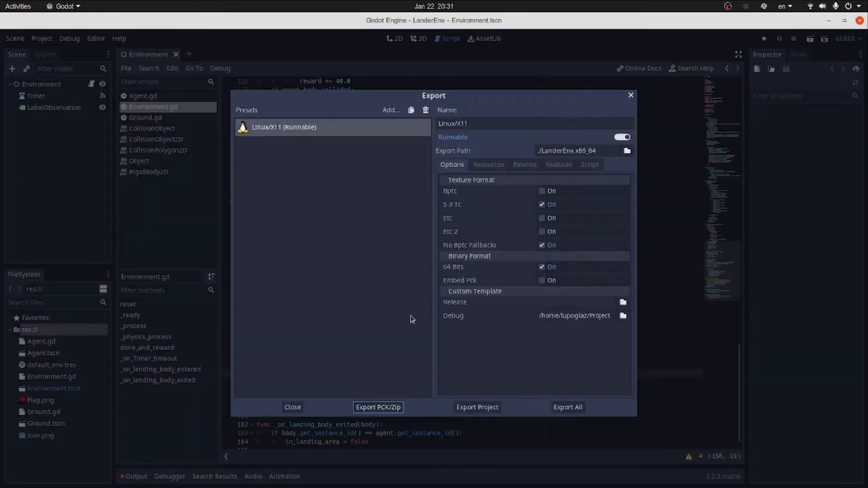
Rerun python LanderEnv.py in the terminal and watch the game window
{"action": "key", "text": "F12"}
{"action": "key", "text": "Up"}
{"action": "key", "text": "Return"}
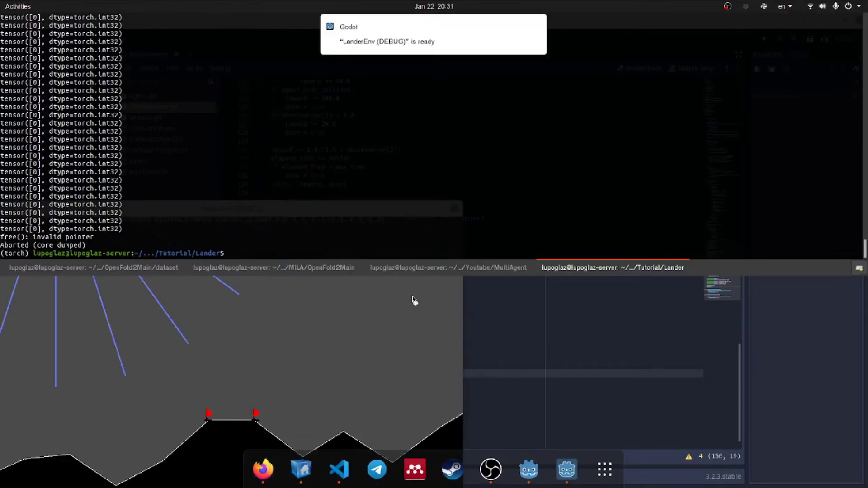
{"action": "key", "text": "F12"}
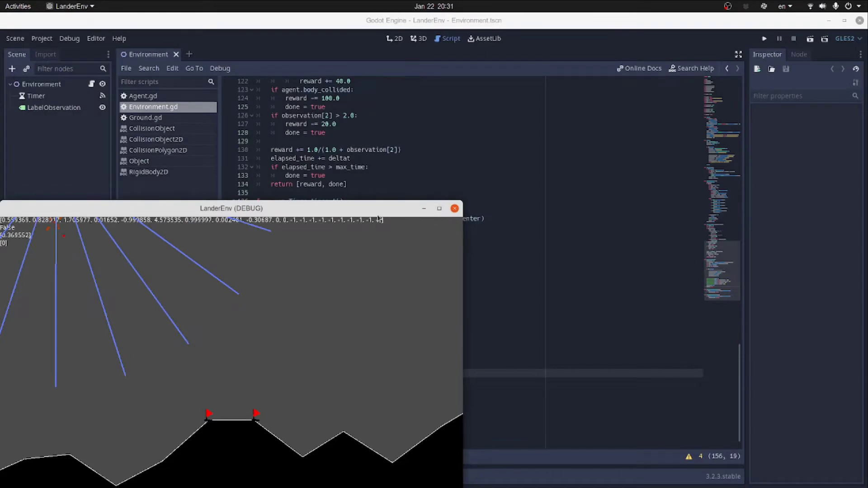
Kill the running LanderEnv game from htop with F9
{"action": "key", "text": "F12"}
{"action": "key", "text": "ctrl+Page_Up"}
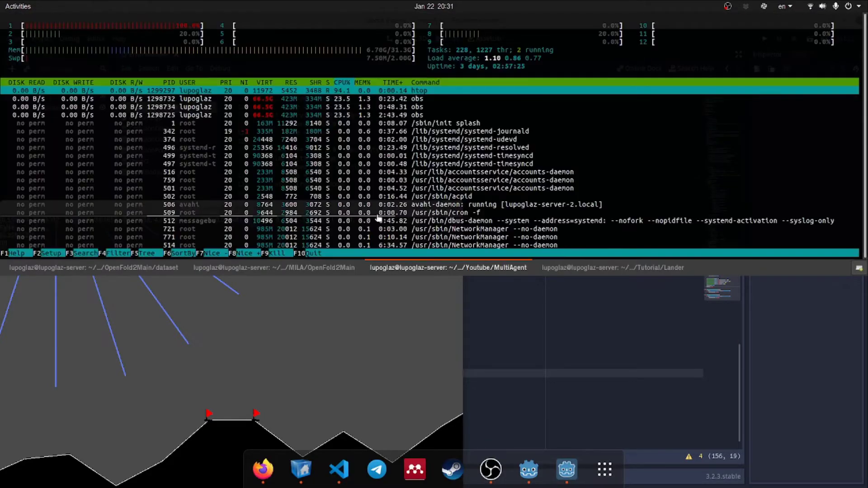
{"action": "key", "text": "Down"}
{"action": "key", "text": "Down"}
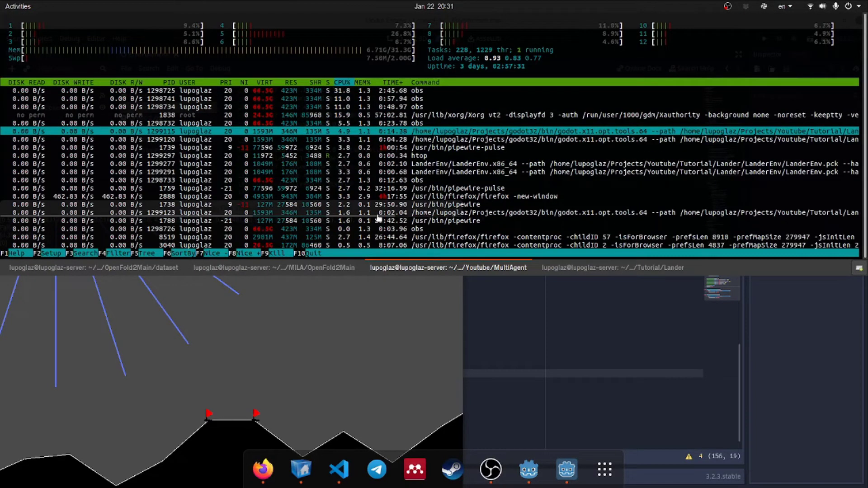
{"action": "key", "text": "Down"}
{"action": "key", "text": "Down"}
{"action": "key", "text": "Down"}
{"action": "key", "text": "Down"}
{"action": "key", "text": "F9"}
{"action": "key", "text": "Return"}
{"action": "key", "text": "F12"}
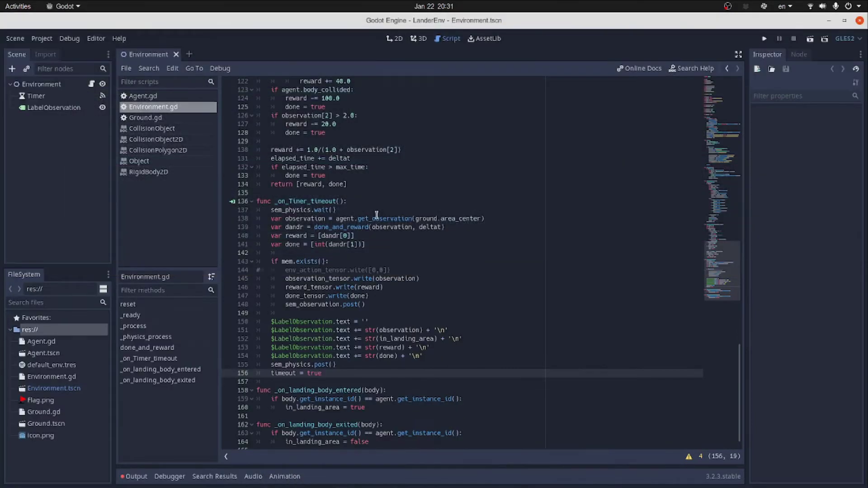
{"action": "left_click", "coordinate": [356, 469]}
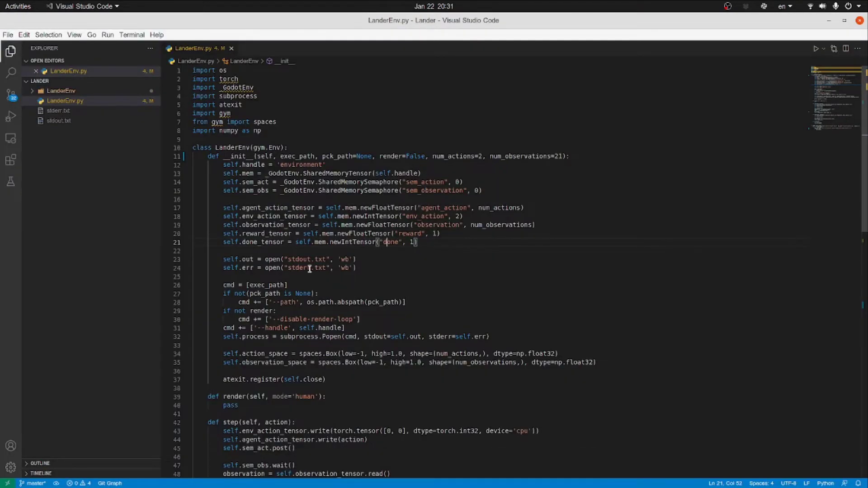
{"action": "scroll", "coordinate": [309, 268], "scroll_direction": "down", "scroll_amount": 8}
{"action": "scroll", "coordinate": [310, 267], "scroll_direction": "down", "scroll_amount": 2}
Call env.close() after the test loop in LanderEnv.py and save
{"action": "left_click", "coordinate": [289, 399]}
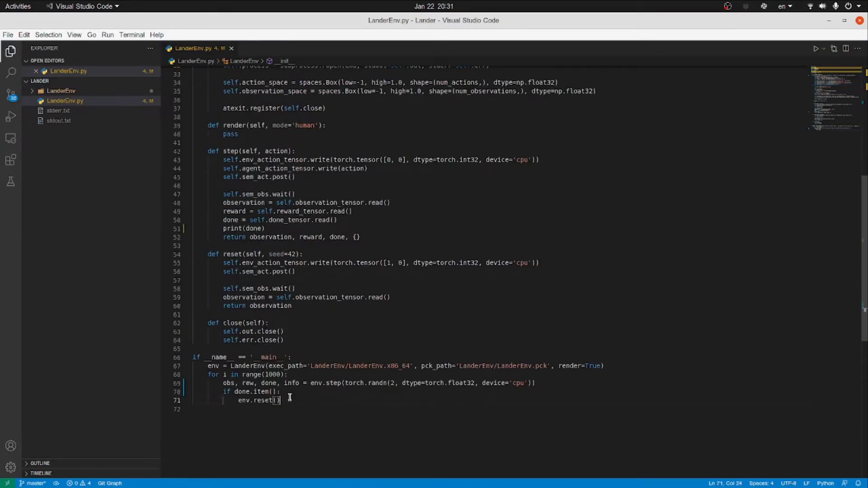
{"action": "key", "text": "Return"}
{"action": "key", "text": "Return"}
{"action": "key", "text": "BackSpace"}
{"action": "type", "text": "env.clo"}
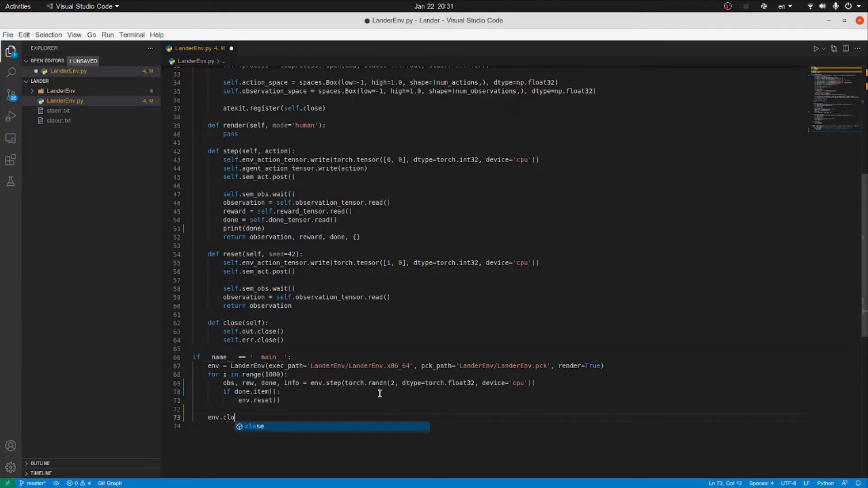
{"action": "key", "text": "Tab"}
{"action": "type", "text": "("}
{"action": "key", "text": "ctrl+s"}
Copy the reset method's body into close()
{"action": "key", "text": "Up"}
{"action": "key", "text": "ctrl+shift+k"}
{"action": "key", "text": "Up"}
{"action": "key", "text": "Up"}
{"action": "key", "text": "Up"}
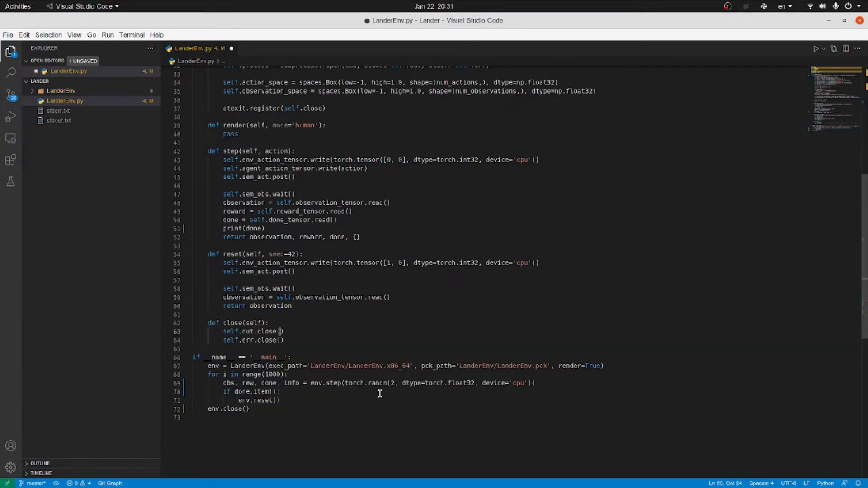
{"action": "key", "text": "Up"}
{"action": "key", "text": "Up"}
{"action": "key", "text": "Up"}
{"action": "key", "text": "Home"}
{"action": "key", "text": "shift+Down"}
{"action": "key", "text": "shift+Down"}
{"action": "key", "text": "shift+Down"}
{"action": "key", "text": "shift+Down"}
{"action": "key", "text": "shift+Down"}
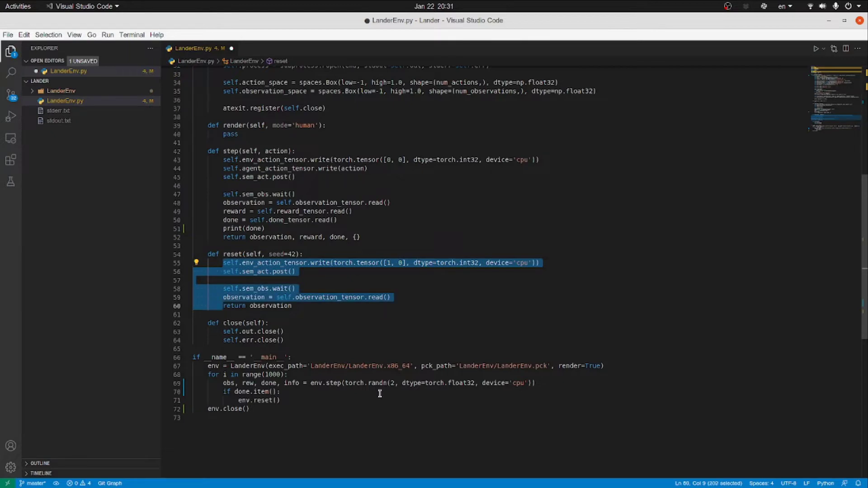
{"action": "key", "text": "ctrl+c"}
{"action": "key", "text": "Down"}
{"action": "key", "text": "Down"}
{"action": "key", "text": "End"}
{"action": "key", "text": "Return"}
{"action": "key", "text": "ctrl+v"}
Drop the observation read and return lines and switch to sem_obs.timed_wait(1000), then save
{"action": "key", "text": "shift+Home"}
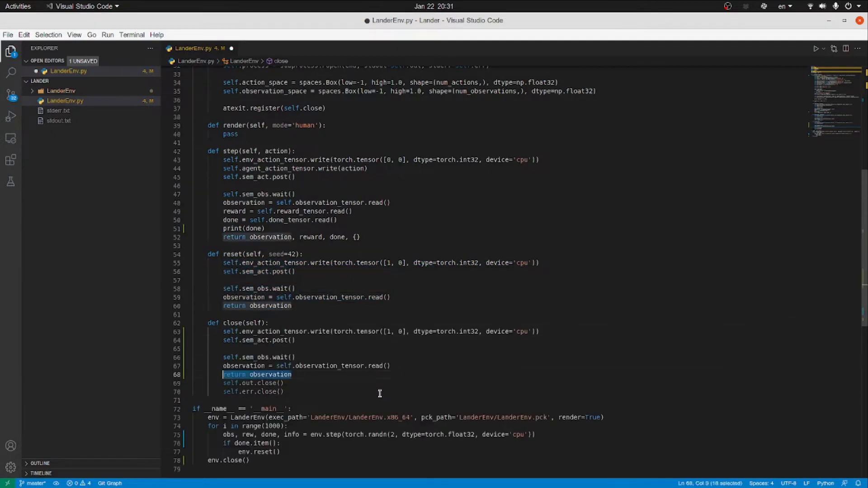
{"action": "key", "text": "BackSpace"}
{"action": "key", "text": "Up"}
{"action": "key", "text": "shift+End"}
{"action": "key", "text": "BackSpace"}
{"action": "key", "text": "Delete"}
{"action": "key", "text": "Up"}
{"action": "key", "text": "End"}
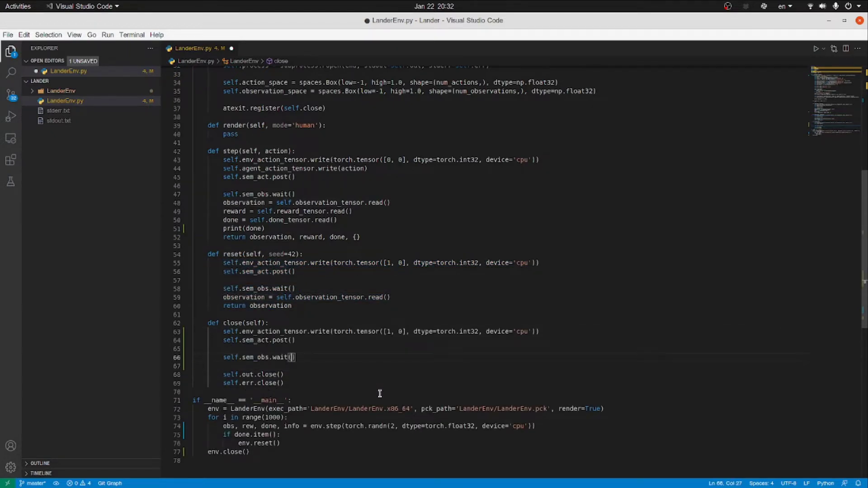
{"action": "key", "text": "End"}
{"action": "key", "text": "ctrl+shift+Left"}
{"action": "type", "text": "timed_"}
{"action": "type", "text": "wait(100"}
{"action": "type", "text": "0)"}
{"action": "key", "text": "ctrl+s"}
Change close()'s action values to [0, 1] and save
{"action": "key", "text": "Up"}
{"action": "key", "text": "Up"}
{"action": "key", "text": "Up"}
{"action": "key", "text": "ctrl+Right"}
{"action": "key", "text": "ctrl+Right"}
{"action": "key", "text": "ctrl+Right"}
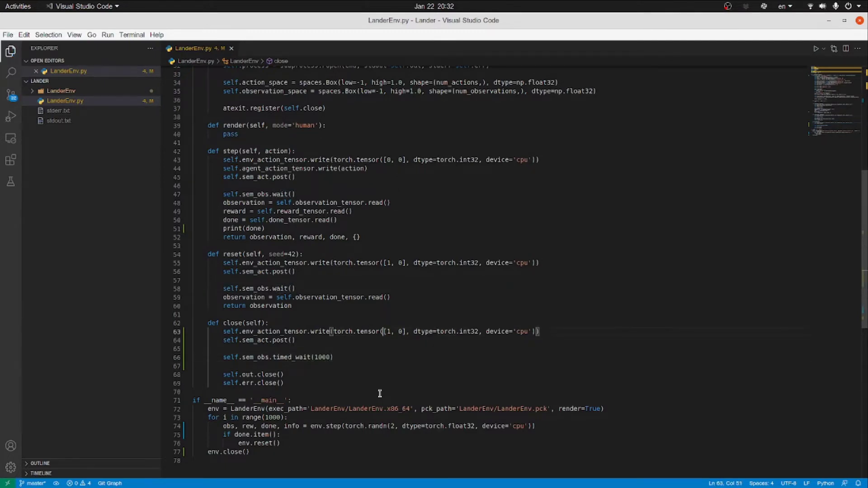
{"action": "key", "text": "BackSpace"}
{"action": "type", "text": "0"}
{"action": "key", "text": "Right"}
{"action": "key", "text": "ctrl+s"}
{"action": "key", "text": "ctrl+Left"}
{"action": "key", "text": "ctrl+Left"}
{"action": "key", "text": "ctrl+Left"}
{"action": "left_click", "coordinate": [547, 470]}
{"action": "scroll", "coordinate": [329, 291], "scroll_direction": "down", "scroll_amount": 1}
{"action": "scroll", "coordinate": [329, 291], "scroll_direction": "up", "scroll_amount": 5}
{"action": "scroll", "coordinate": [329, 291], "scroll_direction": "up", "scroll_amount": 7}
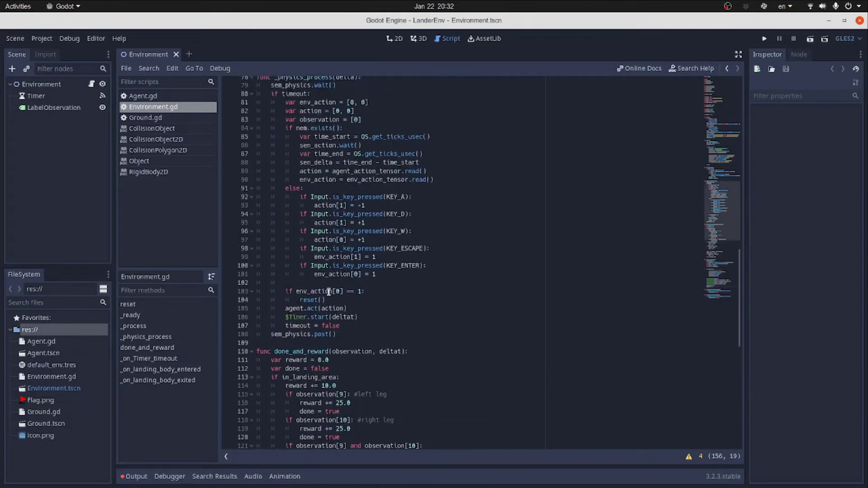
{"action": "scroll", "coordinate": [329, 291], "scroll_direction": "up", "scroll_amount": 2}
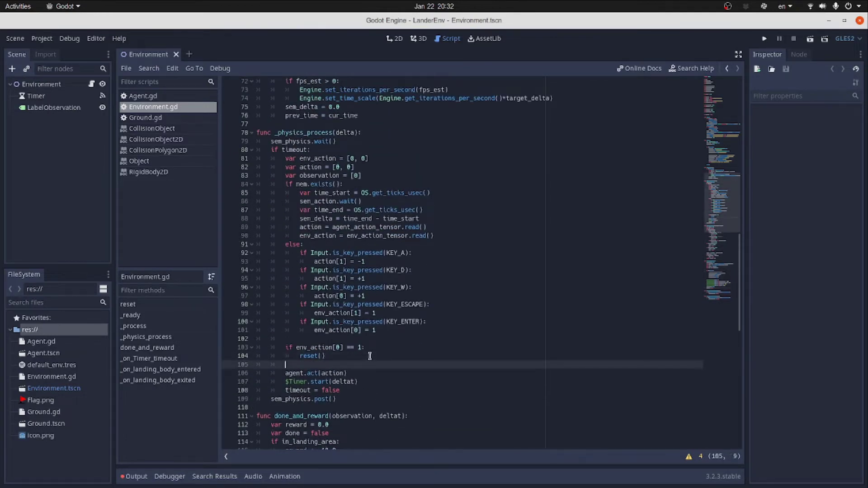
{"action": "type", "text": "ifenv_action[1] == 1"}
{"action": "type", "text": ":"}
Add 'if env_action[1] == 1:' with an indented get_tree().quit() after reset()
{"action": "key", "text": "Return"}
{"action": "type", "text": "get"}
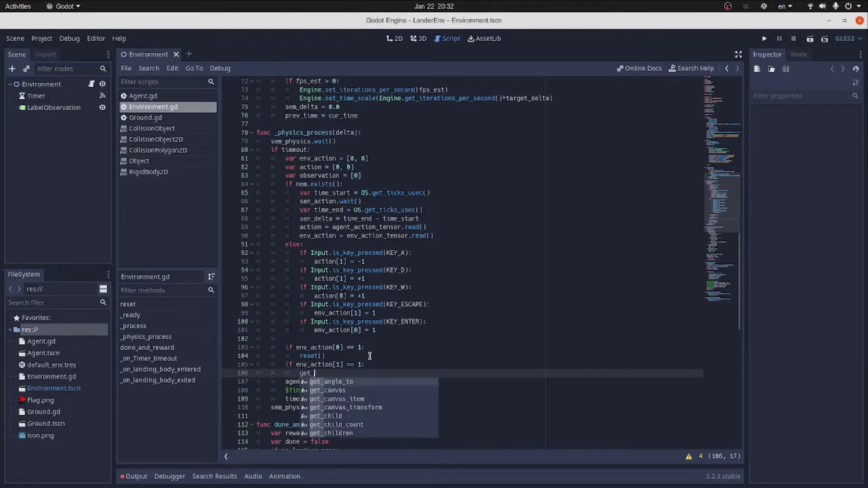
{"action": "type", "text": "_tree()."}
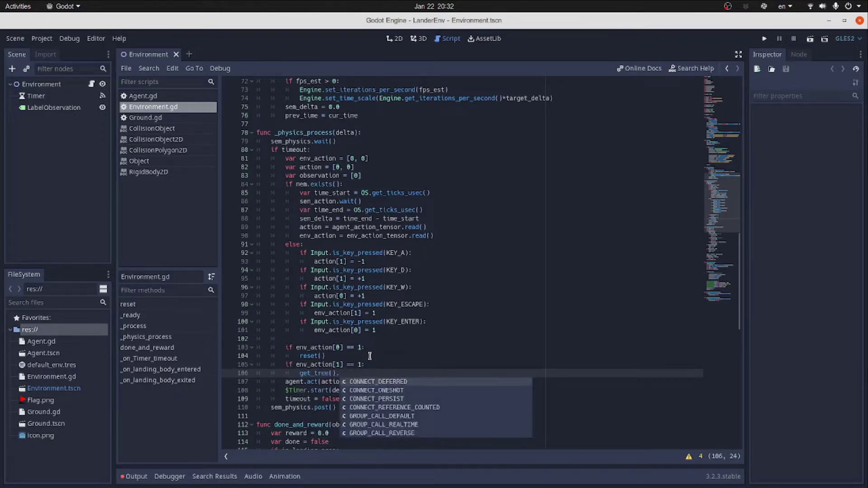
{"action": "type", "text": "quit("}
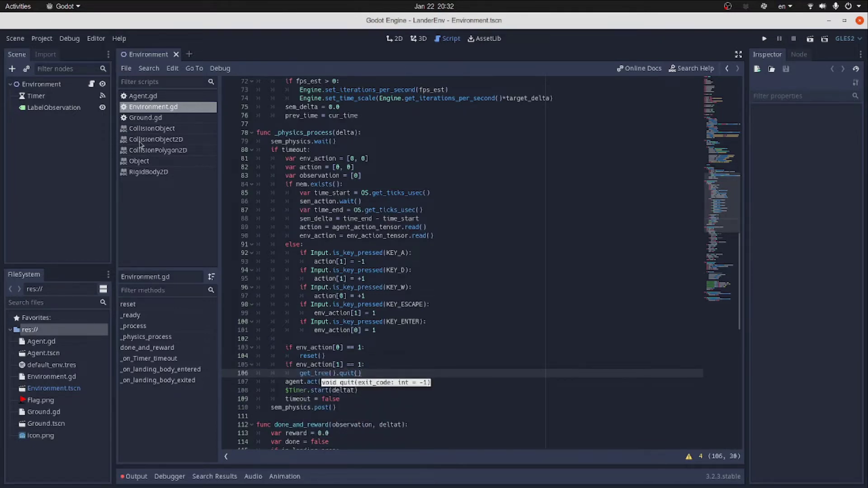
{"action": "left_click", "coordinate": [42, 39]}
Re-export the LanderEnv PCK, overwriting the existing pack file
{"action": "left_click", "coordinate": [41, 93]}
{"action": "left_click", "coordinate": [547, 421]}
{"action": "left_click", "coordinate": [454, 268]}
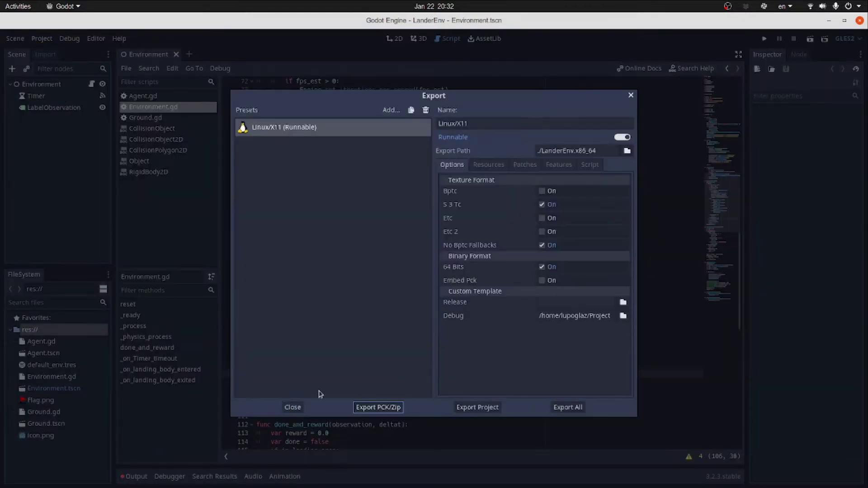
{"action": "left_click", "coordinate": [309, 407]}
Rerun the Python environment script from the drop-down terminal
{"action": "key", "text": "F12"}
{"action": "key", "text": "Up"}
{"action": "key", "text": "Return"}
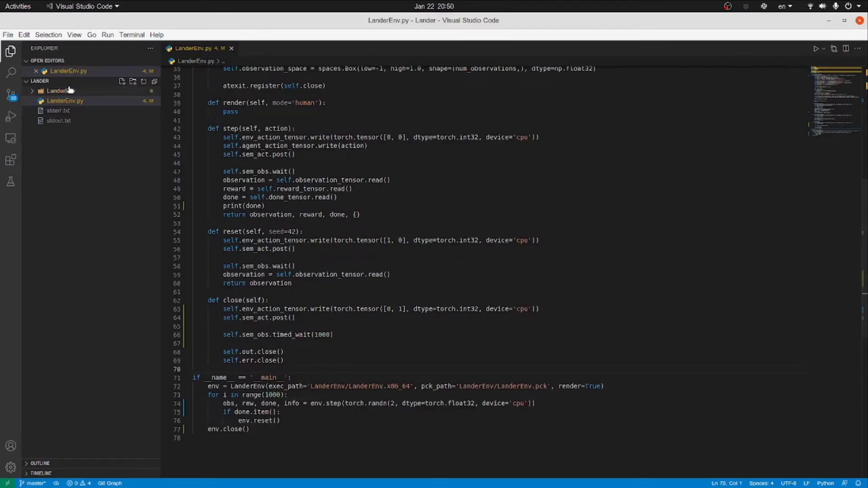
Create main.py in the Lander project and import torch and gym
{"action": "left_click", "coordinate": [121, 81]}
{"action": "type", "text": "main."}
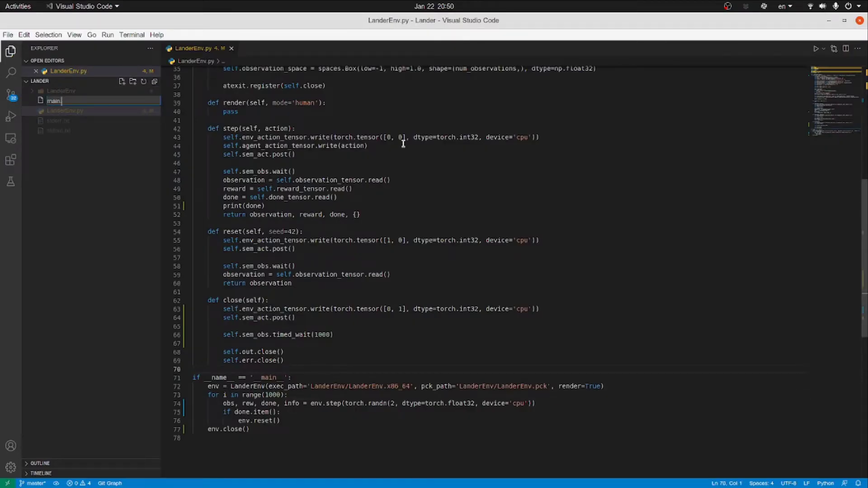
{"action": "type", "text": "py"}
{"action": "key", "text": "Return"}
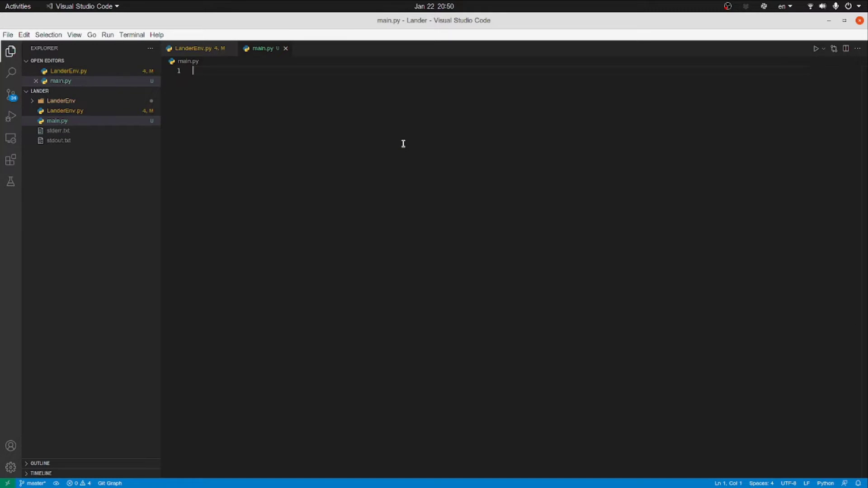
{"action": "type", "text": "import torch"}
{"action": "key", "text": "Return"}
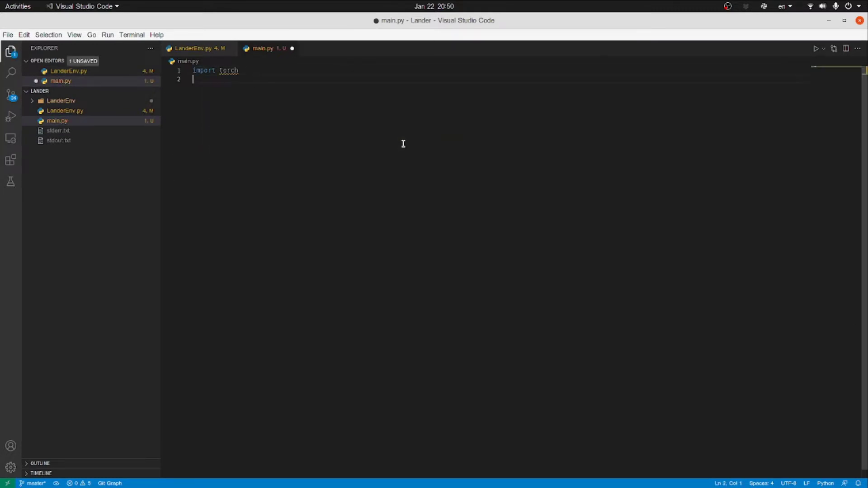
{"action": "type", "text": "import gym"}
{"action": "key", "text": "Return"}
{"action": "type", "text": "from stabl"}
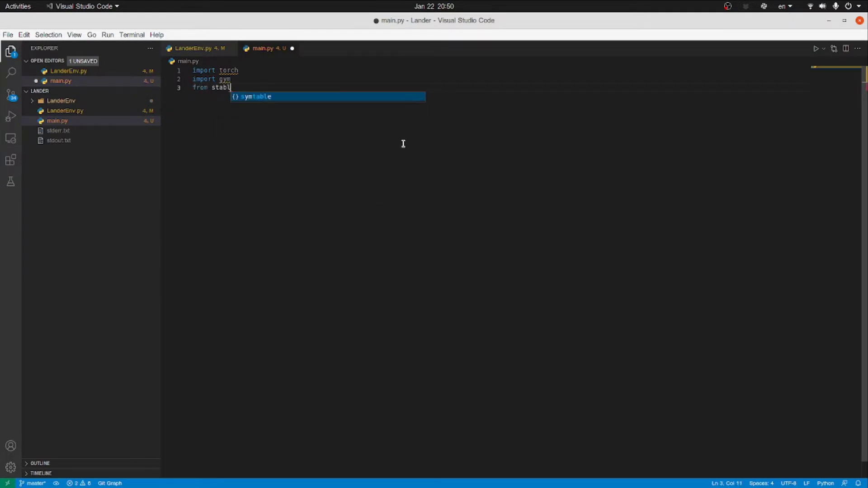
{"action": "type", "text": "e_baseline"}
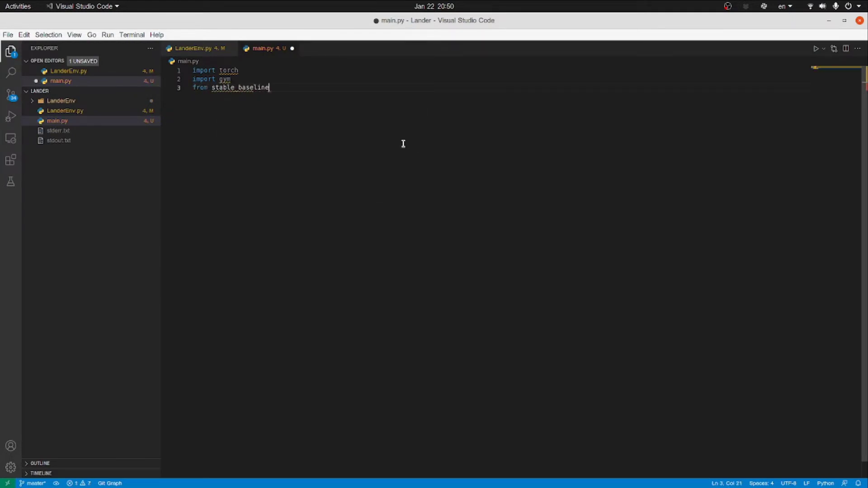
{"action": "type", "text": "s3 import"}
Import DDPG, LanderEnv, BaseCallback, OrnsteinUhlenbeckActionNoise and numpy as np
{"action": "key", "text": "BackSpace"}
{"action": "type", "text": "PG"}
{"action": "key", "text": "Return"}
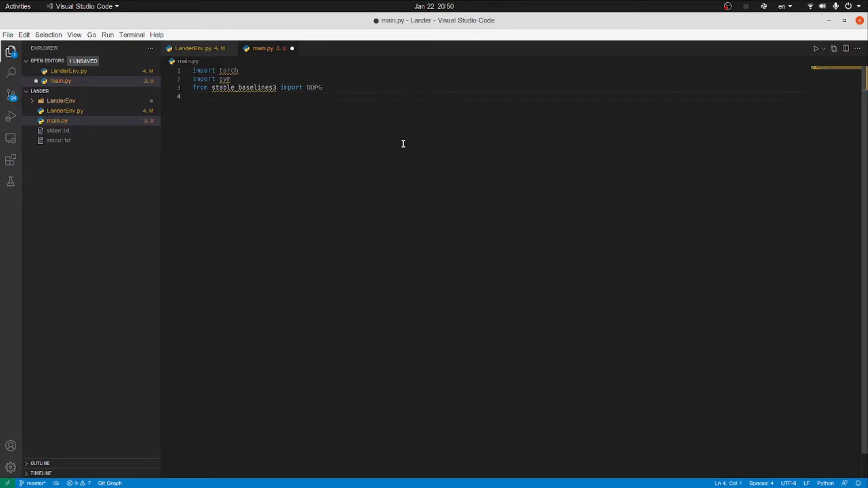
{"action": "type", "text": "from La"}
{"action": "key", "text": "Tab"}
{"action": "type", "text": "import La"}
{"action": "key", "text": "Tab"}
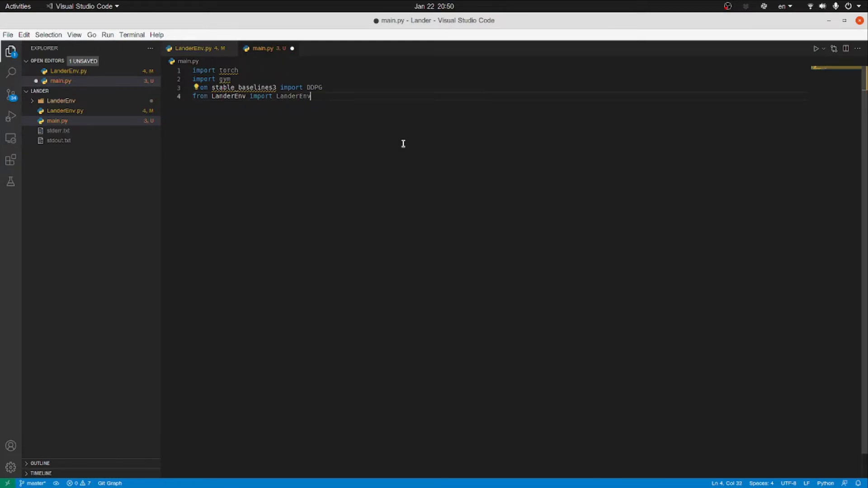
{"action": "key", "text": "Return"}
{"action": "key", "text": "Return"}
{"action": "type", "text": "from stable_baselines.common.cal"}
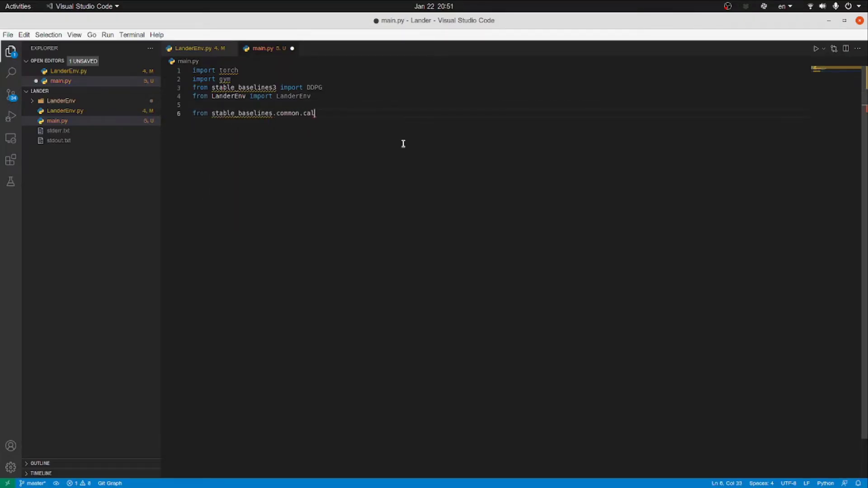
{"action": "type", "text": "lbacks import BaseCall"}
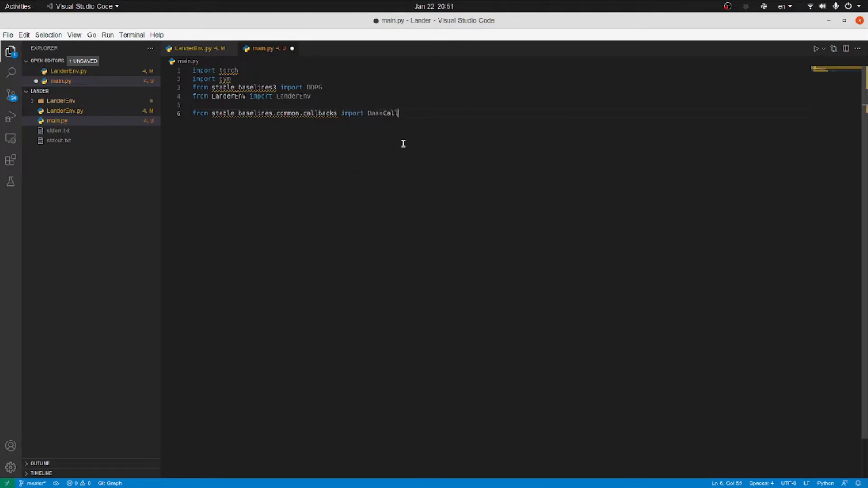
{"action": "type", "text": "back"}
{"action": "key", "text": "Return"}
{"action": "type", "text": "from stable_baselines.common"}
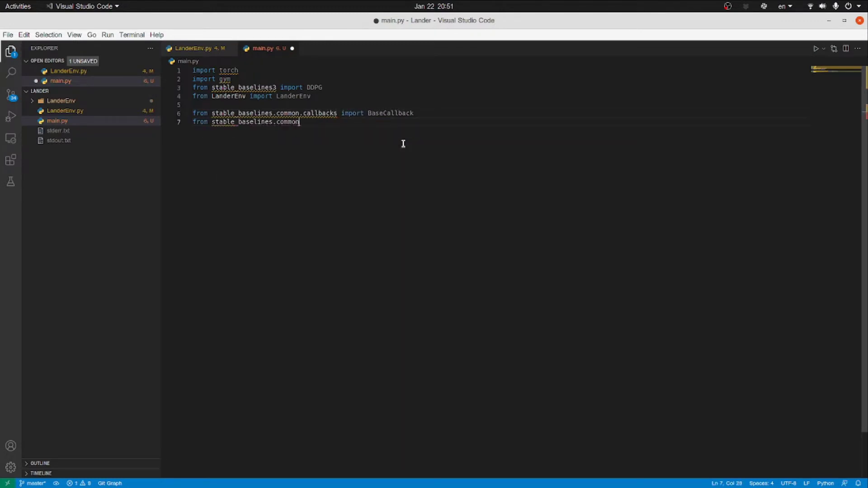
{"action": "type", "text": ".noise import Ornstein"}
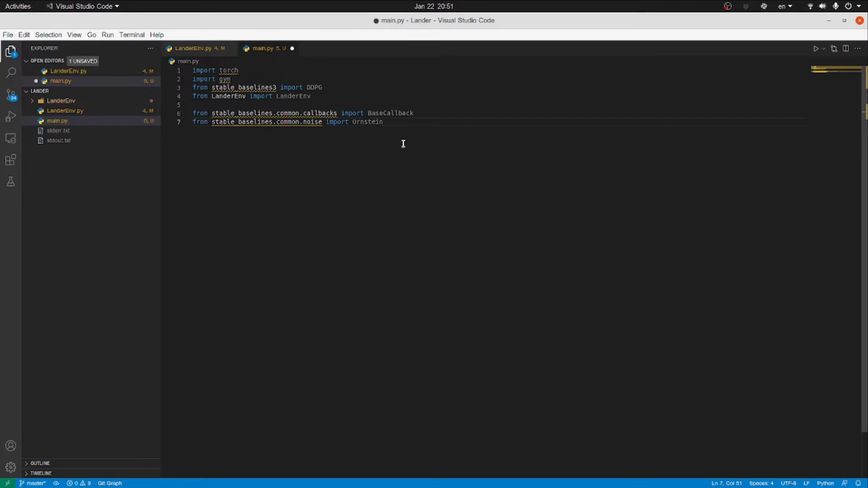
{"action": "type", "text": "beckActionNoise"}
{"action": "key", "text": "Return"}
{"action": "type", "text": "mport numpy as np"}
{"action": "key", "text": "Return"}
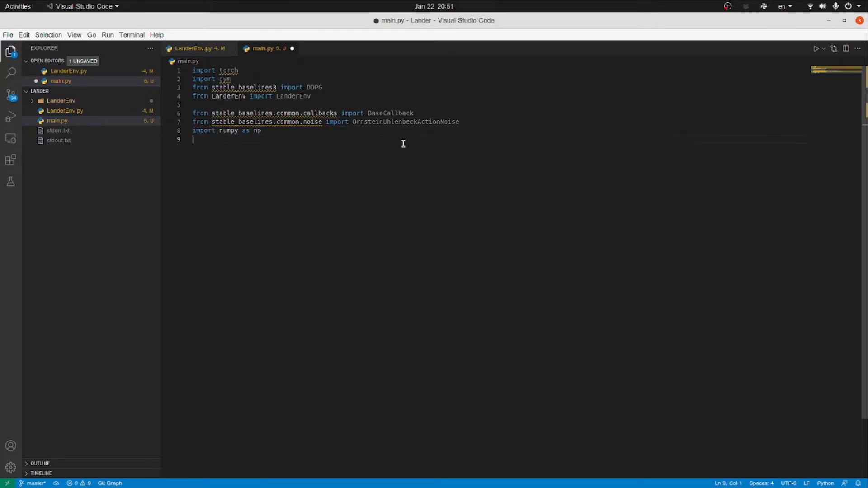
{"action": "type", "text": "if__main__ "}
{"action": "type", "text": "=="}
Add an if __name__ == '__main__' block with env = LanderEnv(...) copied from LanderEnv.py line 72
{"action": "key", "text": "BackSpace"}
{"action": "key", "text": "BackSpace"}
{"action": "key", "text": "BackSpace"}
{"action": "type", "text": "ame_"}
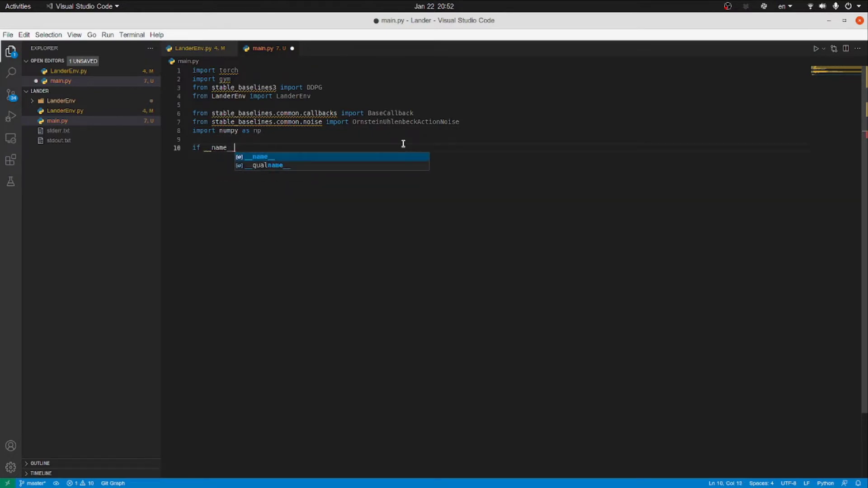
{"action": "type", "text": "_ == '__main__'"}
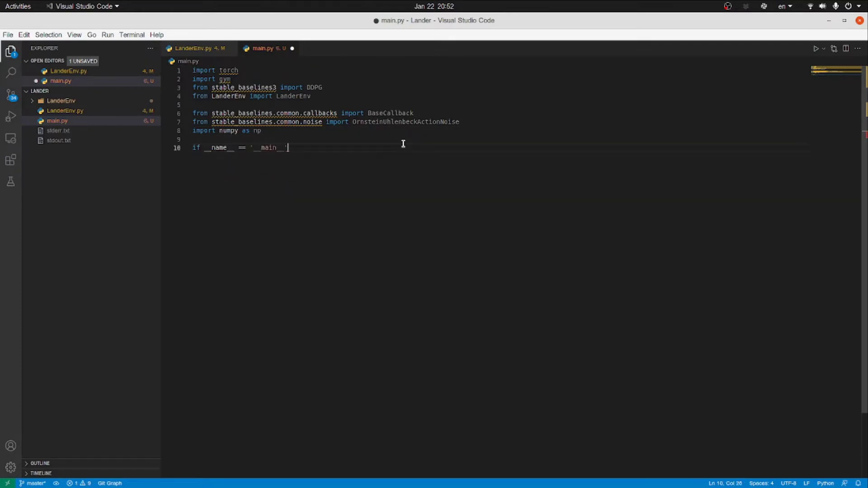
{"action": "type", "text": ":"}
{"action": "key", "text": "Return"}
{"action": "type", "text": "env ="}
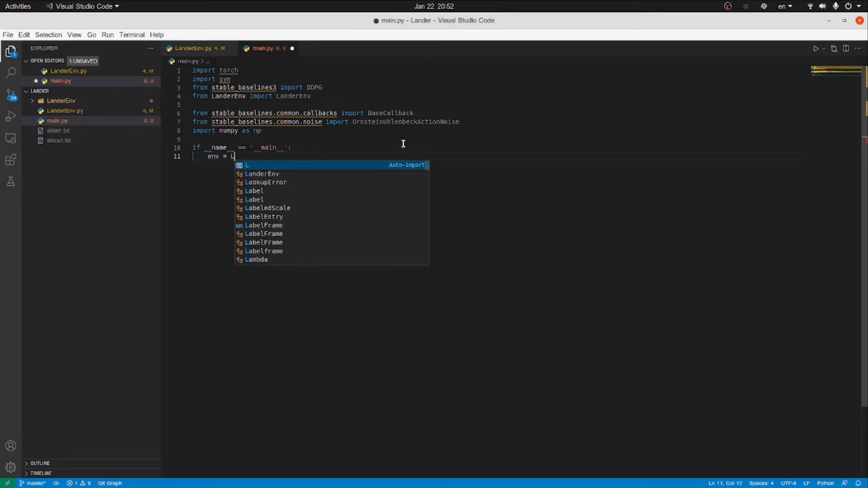
{"action": "left_click", "coordinate": [87, 111]}
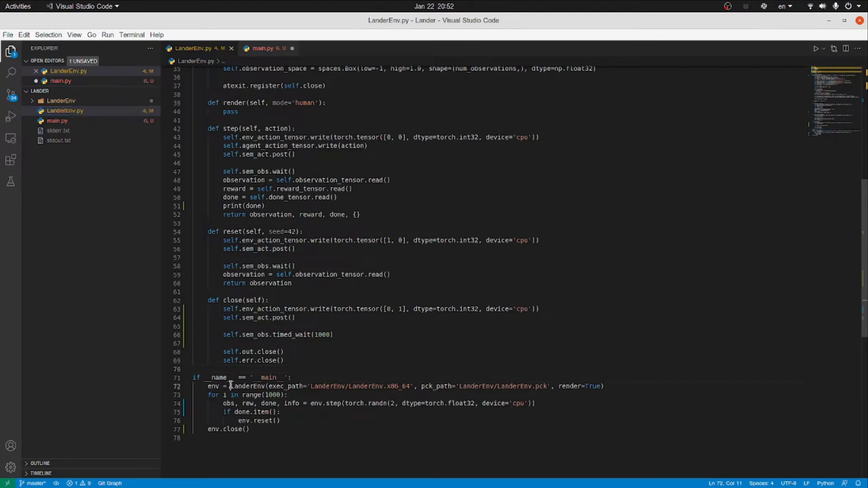
{"action": "left_click_drag", "start_coordinate": [231, 386], "coordinate": [605, 386]}
{"action": "key", "text": "ctrl+c"}
{"action": "left_click", "coordinate": [57, 121]}
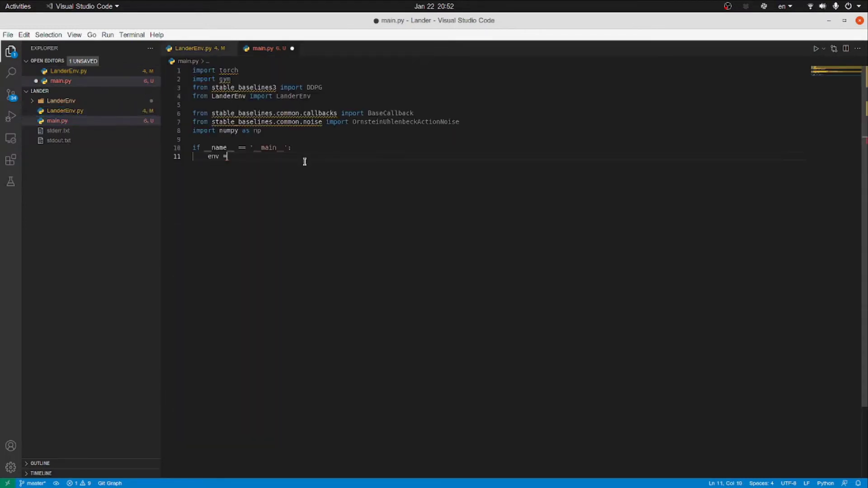
{"action": "key", "text": "ctrl+v"}
{"action": "key", "text": "ctrl+s"}
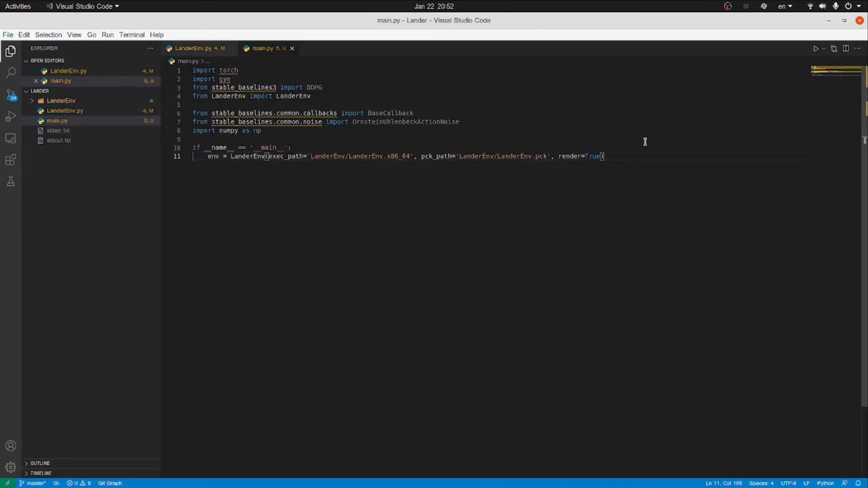
{"action": "key", "text": "Return"}
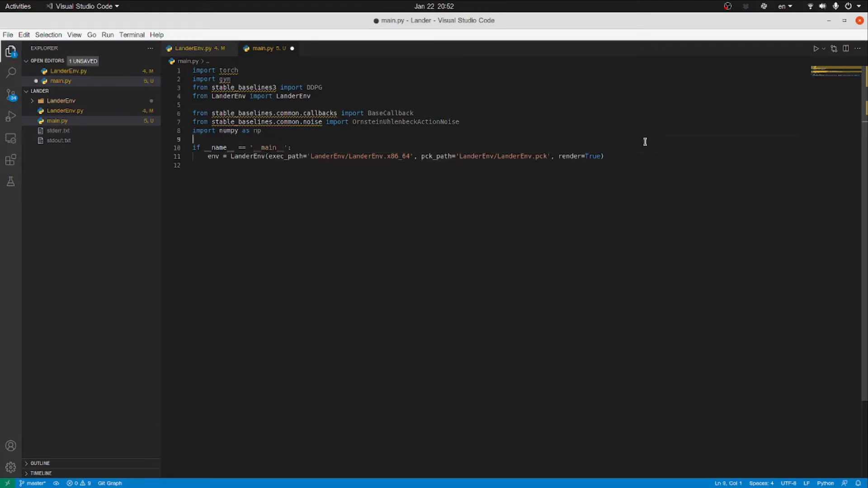
{"action": "key", "text": "Return"}
{"action": "type", "text": "class Normali"}
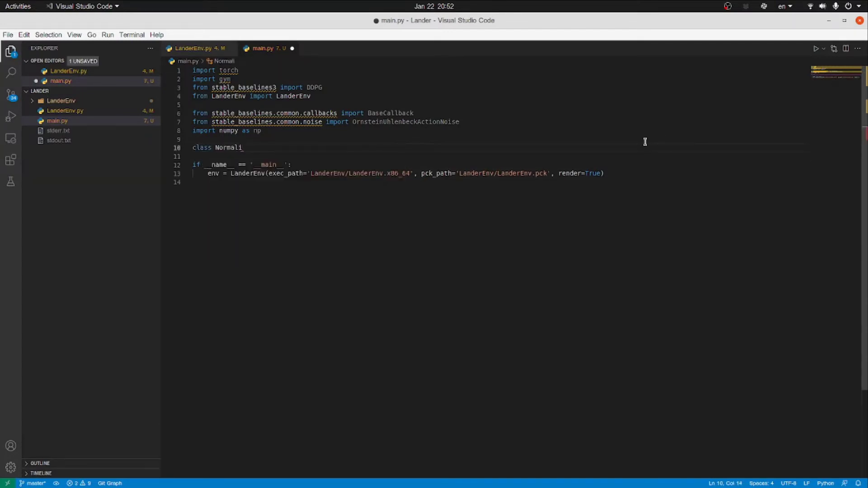
{"action": "type", "text": "zedEnvironment"}
{"action": "type", "text": "(gym.Action"}
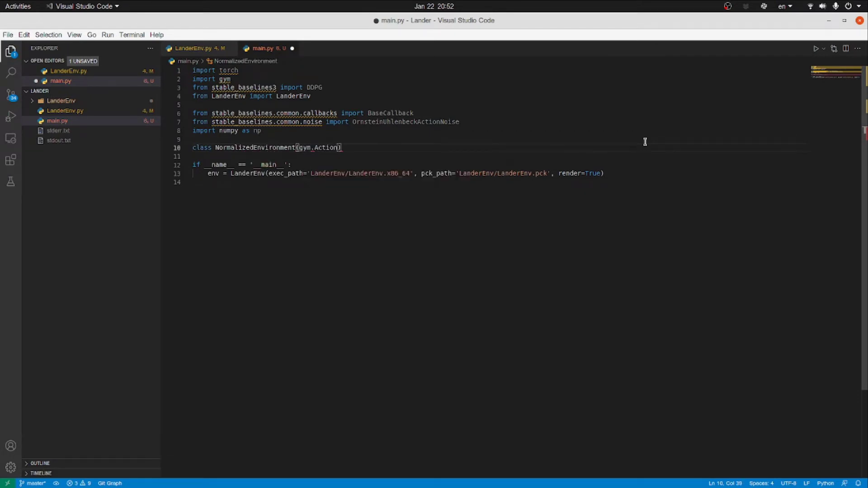
{"action": "type", "text": "Wrapper):"}
Write NormalizedEnvironment's action method with act_k half-range and act_b midpoint lines
{"action": "key", "text": "Return"}
{"action": "type", "text": "def "}
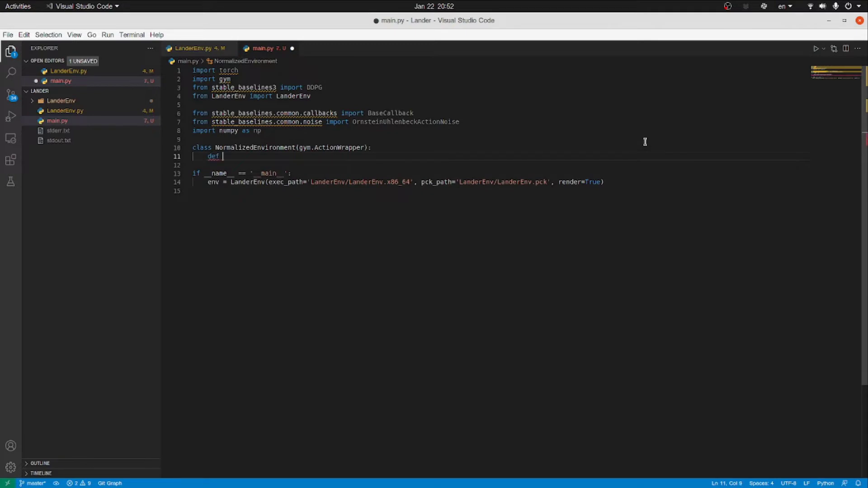
{"action": "type", "text": "action(self, action"}
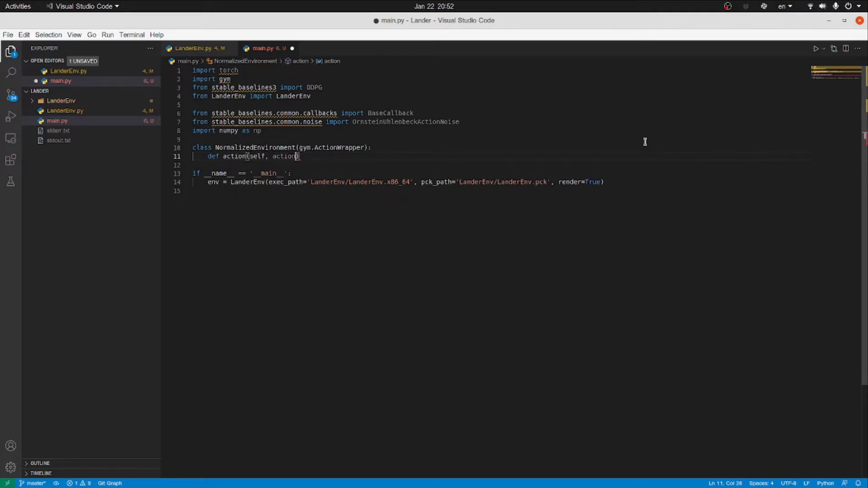
{"action": "type", "text": "):"}
{"action": "key", "text": "Return"}
{"action": "type", "text": "act_k = "}
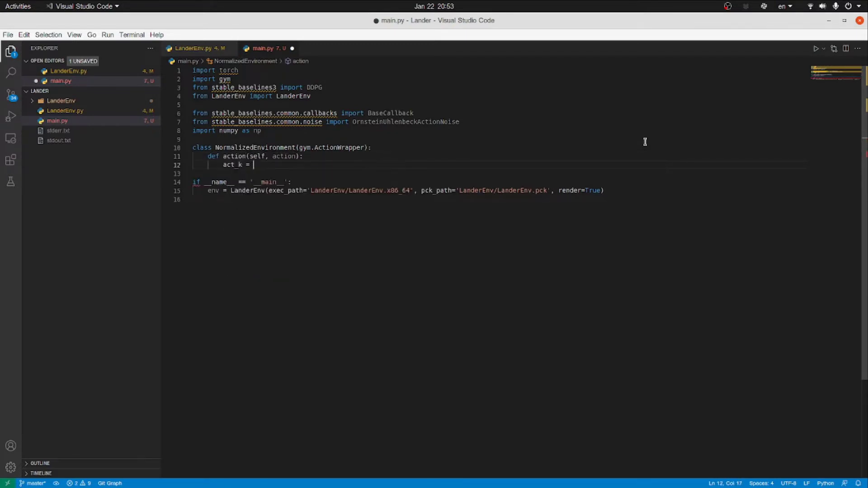
{"action": "type", "text": "torch.from_numpy"}
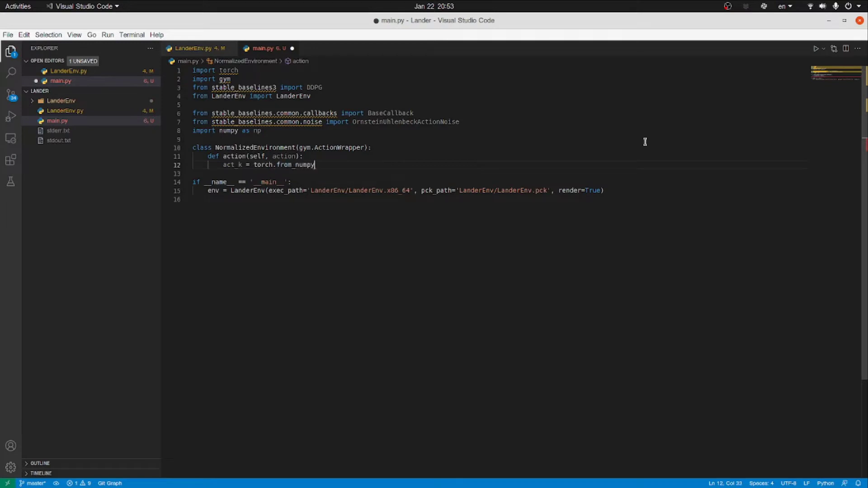
{"action": "type", "text": "(self.action_"}
{"action": "type", "text": "space.high - s"}
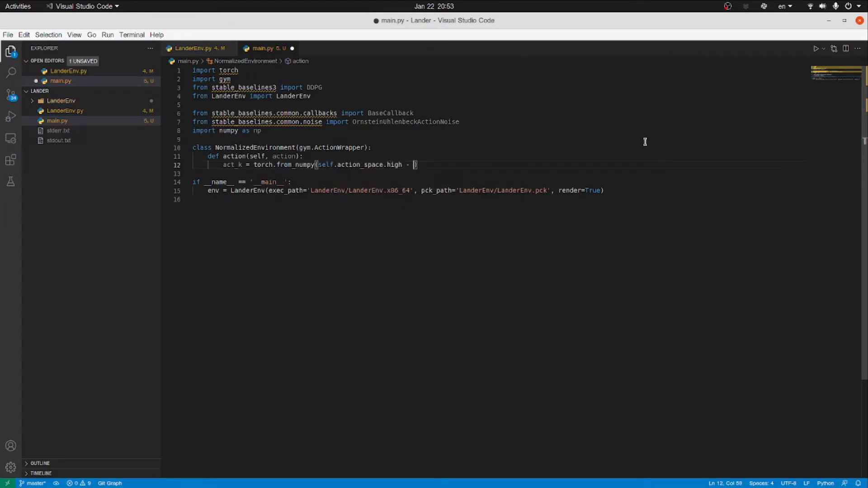
{"action": "type", "text": "elf.action_space."}
{"action": "type", "text": "low).to("}
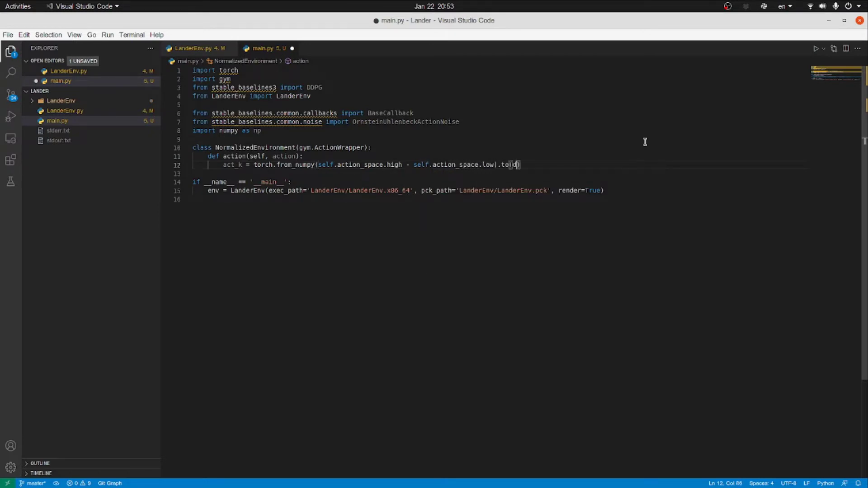
{"action": "type", "text": "dtype=torch.float32"}
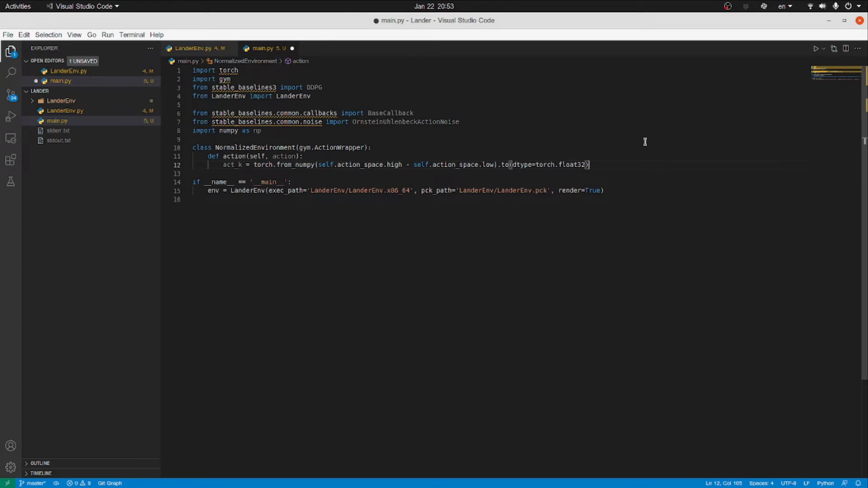
{"action": "key", "text": "shift+alt+Down"}
{"action": "key", "text": "Home"}
{"action": "key", "text": "Right"}
{"action": "key", "text": "Right"}
{"action": "key", "text": "Right"}
{"action": "key", "text": "Delete"}
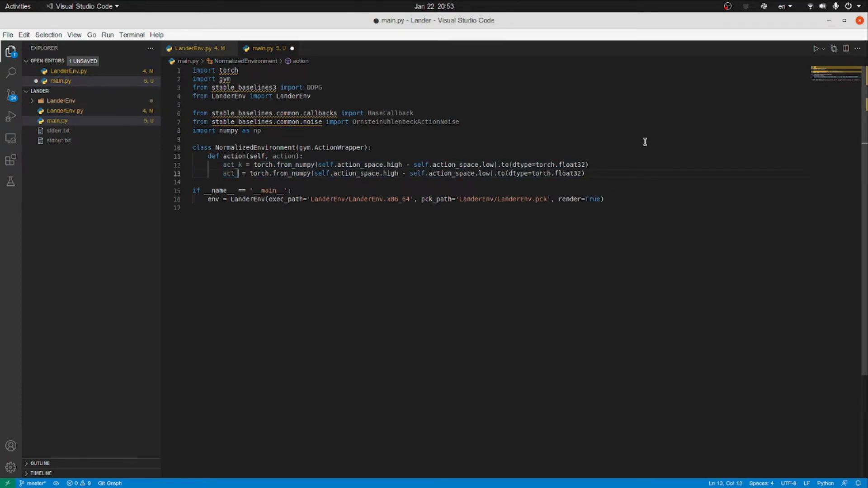
{"action": "type", "text": "b"}
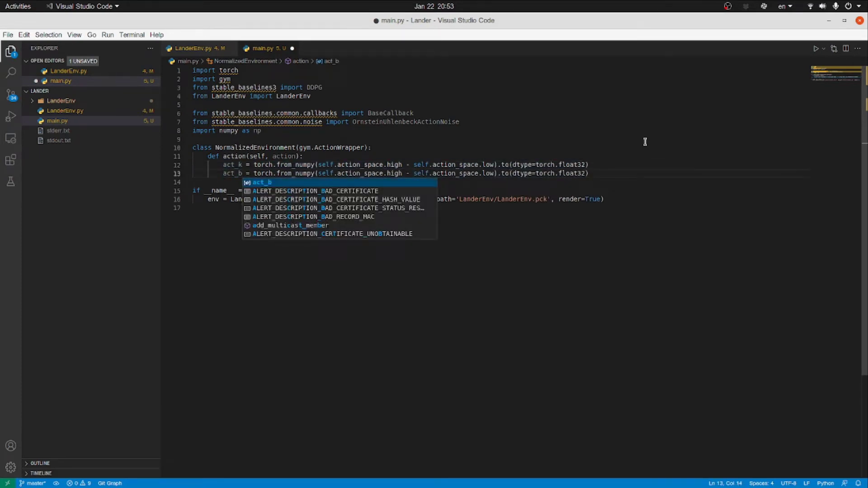
{"action": "key", "text": "Right"}
{"action": "key", "text": "Right"}
{"action": "key", "text": "Right"}
{"action": "key", "text": "BackSpace"}
{"action": "type", "text": "+"}
{"action": "key", "text": "ctrl+s"}
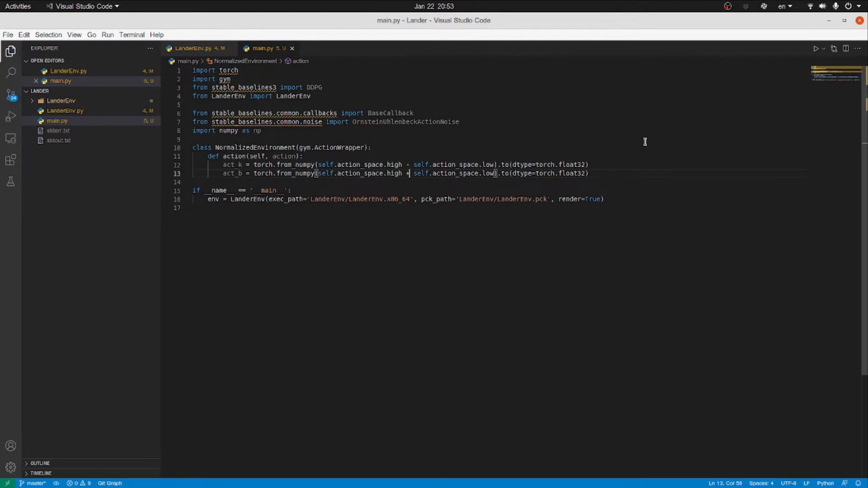
Return act_k * action + act_b, then start reverse_action with an act_k_inv line
{"action": "key", "text": "End"}
{"action": "key", "text": "Return"}
{"action": "type", "text": "return act_k * action + act_b"}
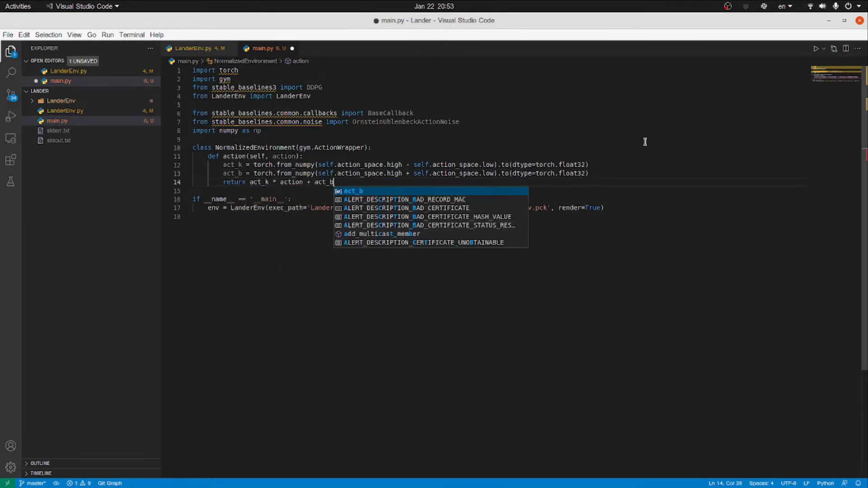
{"action": "key", "text": "Return"}
{"action": "key", "text": "Return"}
{"action": "type", "text": "def reverse_action(self, action"}
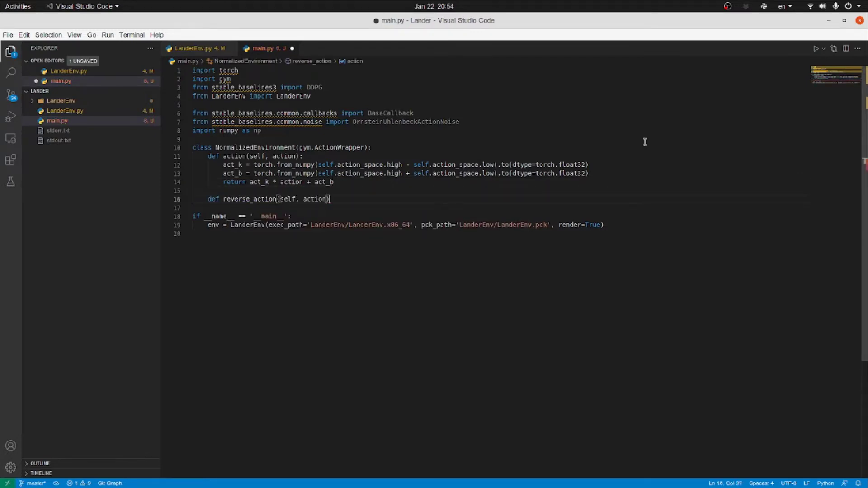
{"action": "type", "text": "):"}
{"action": "key", "text": "Return"}
{"action": "type", "text": "act_k_inv = 2.0/(self.action_space.high - self."}
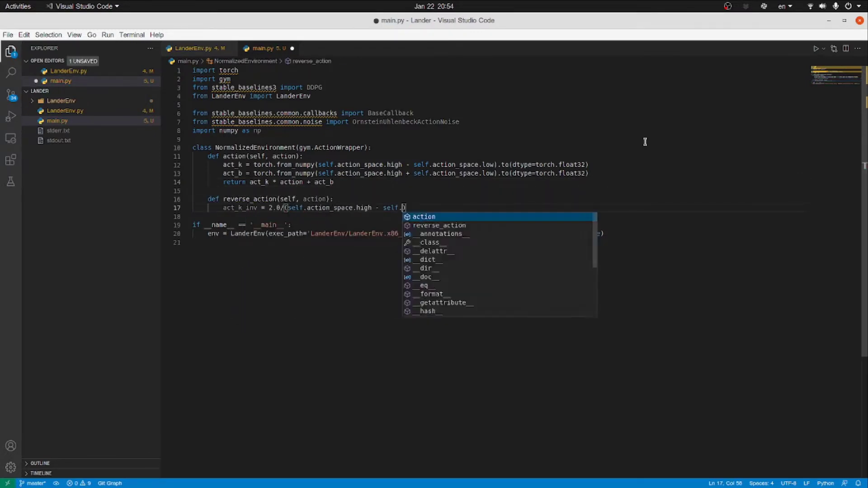
{"action": "type", "text": "action_space.low)"}
{"action": "key", "text": "Return"}
{"action": "type", "text": "act_b = self.action_space.high + self.action_space.low"}
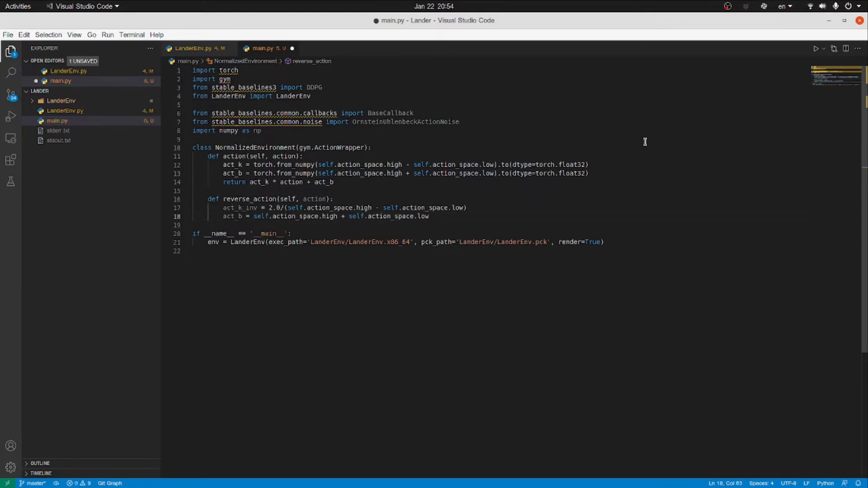
{"action": "type", "text": "(/2.0/2.0"}
{"action": "key", "text": "Return"}
{"action": "type", "text": "return act_k_inv * ("}
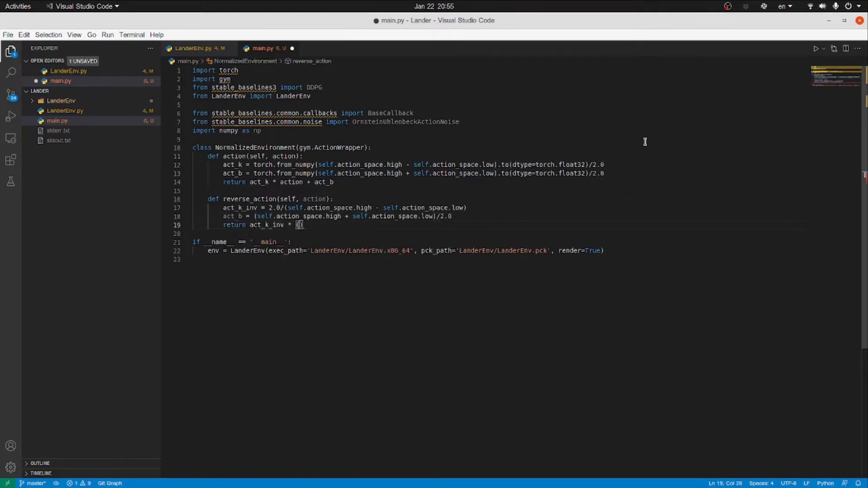
{"action": "type", "text": "action - act_b"}
Finish reverse_action's return and wrap LanderEnv on line 22 in NormalizedEnvironment
{"action": "key", "text": "Down"}
{"action": "key", "text": "Down"}
{"action": "key", "text": "Down"}
{"action": "key", "text": "Home"}
{"action": "key", "text": "Right"}
{"action": "key", "text": "Right"}
{"action": "key", "text": "Right"}
{"action": "type", "text": "Normalize"}
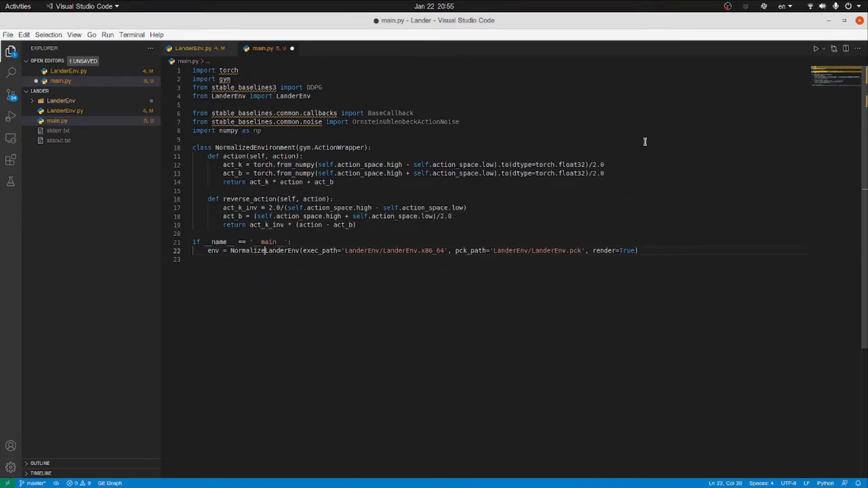
{"action": "type", "text": "dEnvironment("}
{"action": "key", "text": "End"}
{"action": "type", "text": ")"}
Define n_actions and an OrnsteinUhlenbeckActionNoise action_noise below the env line
{"action": "key", "text": "Return"}
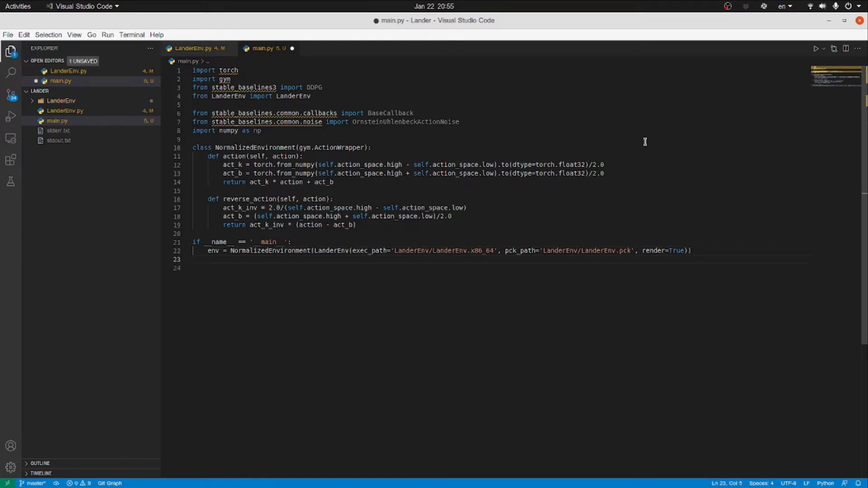
{"action": "type", "text": "n_actions = "}
{"action": "type", "text": "env.action_space.shap"}
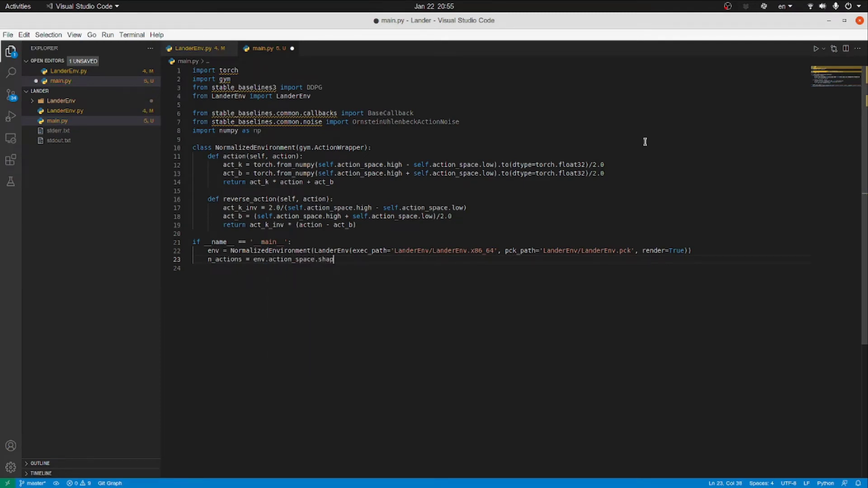
{"action": "type", "text": "e[-1]"}
{"action": "key", "text": "Return"}
{"action": "type", "text": "action_noi"}
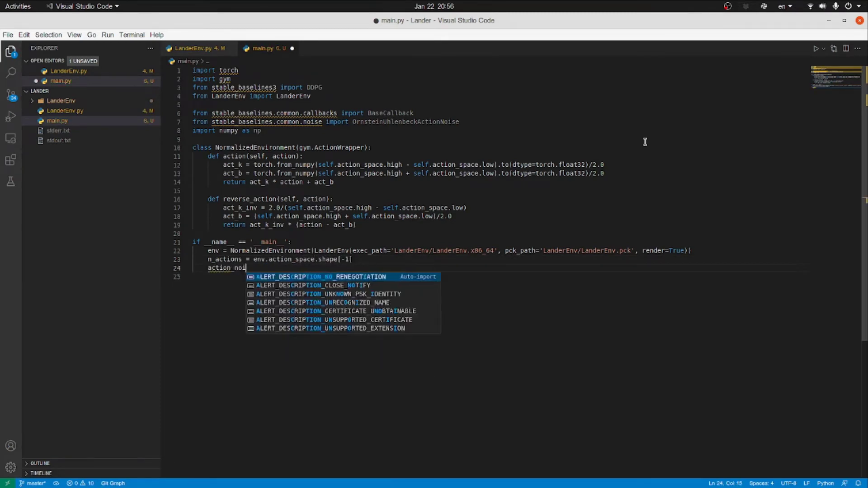
{"action": "type", "text": "se = O"}
{"action": "key", "text": "Return"}
{"action": "type", "text": "(mean "}
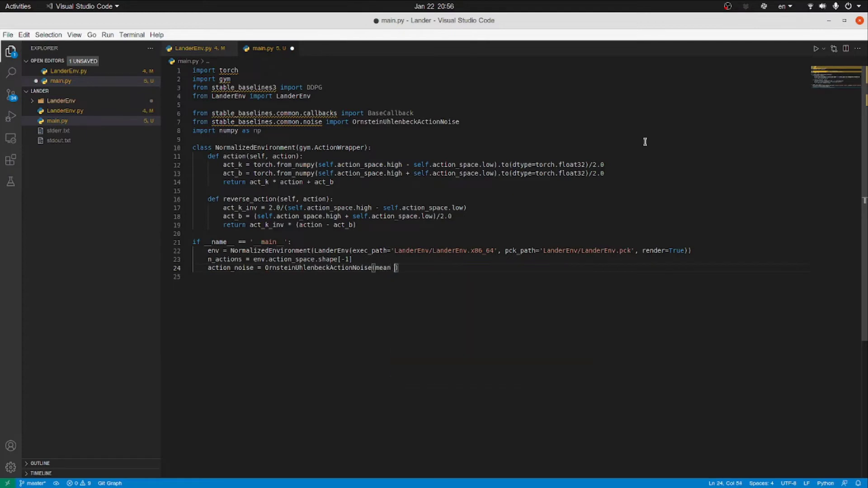
{"action": "type", "text": "np.zeros("}
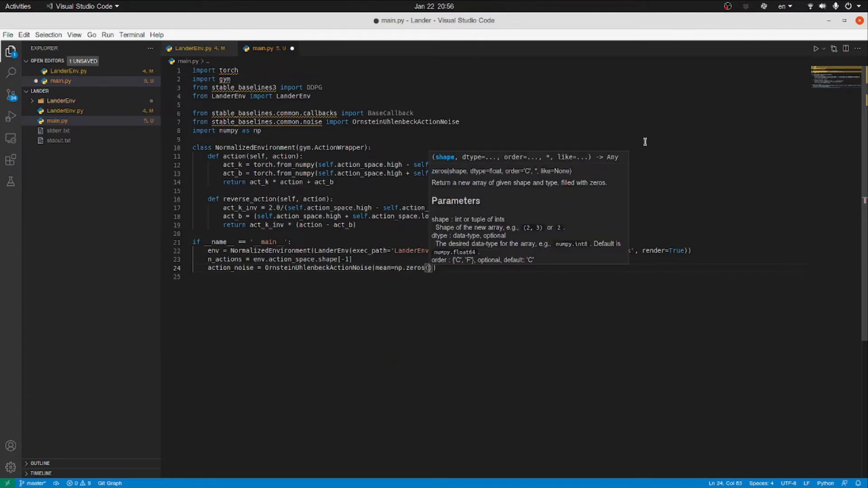
{"action": "type", "text": "n_actions)"}
{"action": "type", "text": ", sigma"}
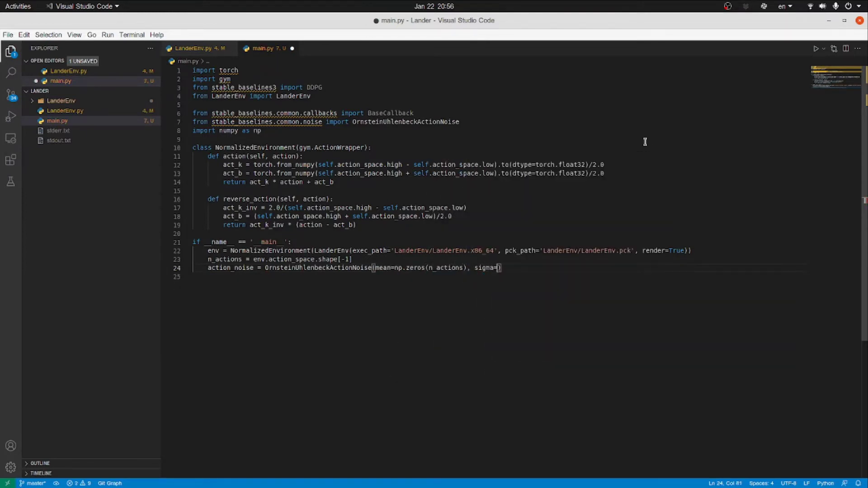
{"action": "type", "text": "=0.1*np.ones(n_"}
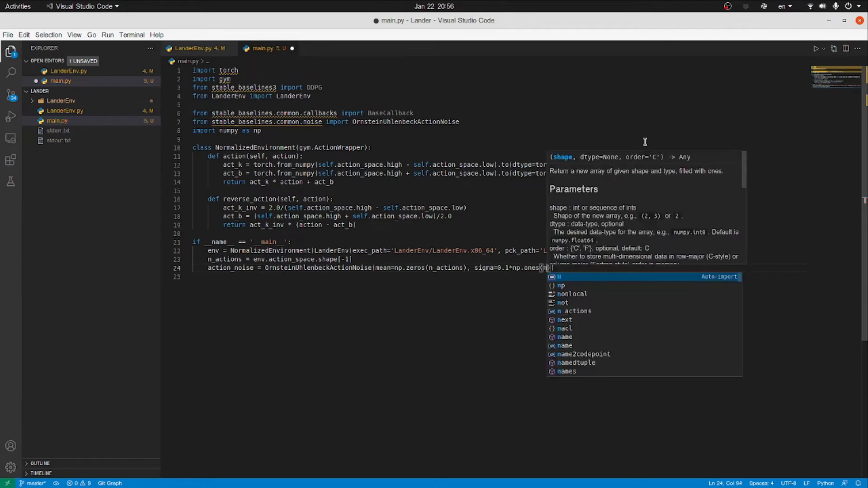
{"action": "type", "text": "actions)"}
{"action": "key", "text": "End"}
{"action": "key", "text": "Return"}
{"action": "type", "text": "odel = DDPG"}
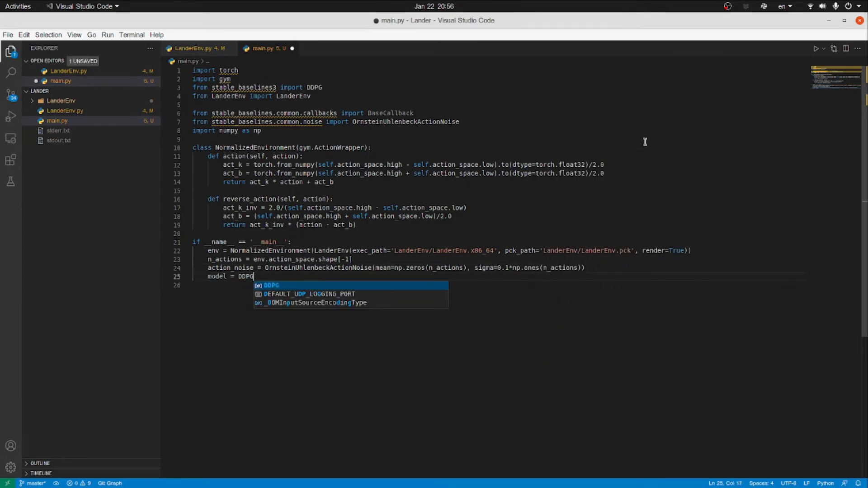
{"action": "type", "text": "('MlpPoli"}
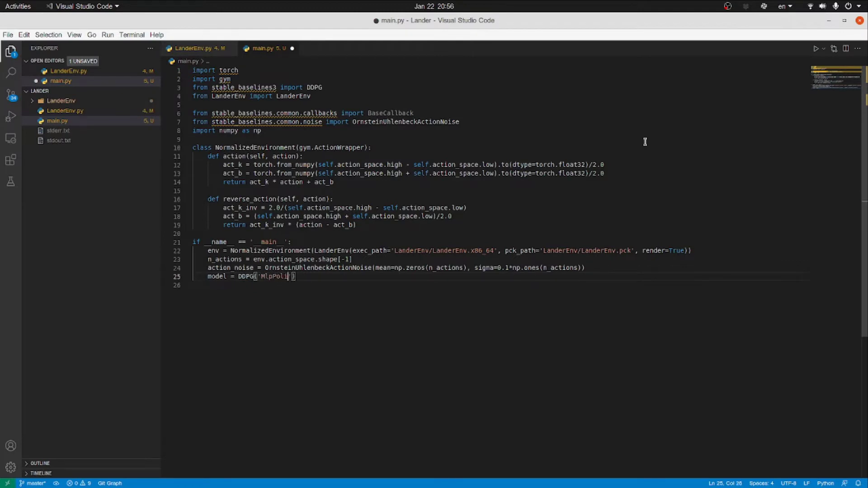
{"action": "type", "text": "cy', env, "}
{"action": "type", "text": "ac"}
Create the DDPG model with action_noise and a changed verbose setting
{"action": "key", "text": "Return"}
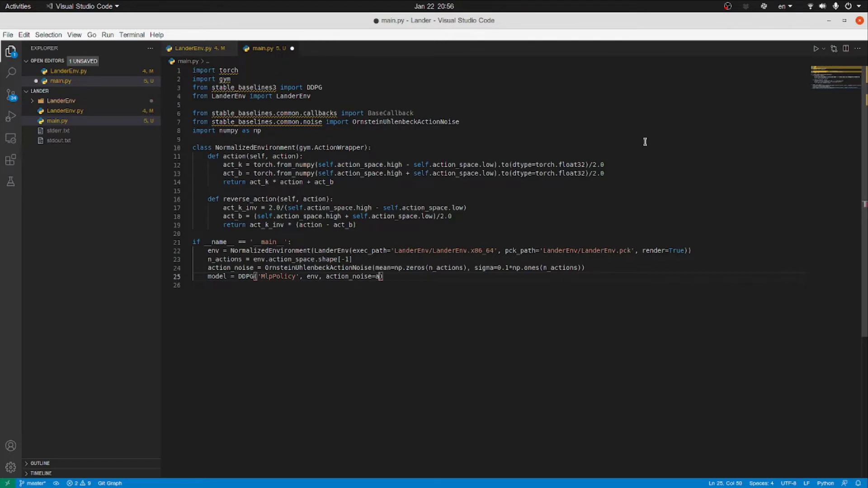
{"action": "type", "text": "ction"}
{"action": "key", "text": "Return"}
{"action": "type", "text": ", ver"}
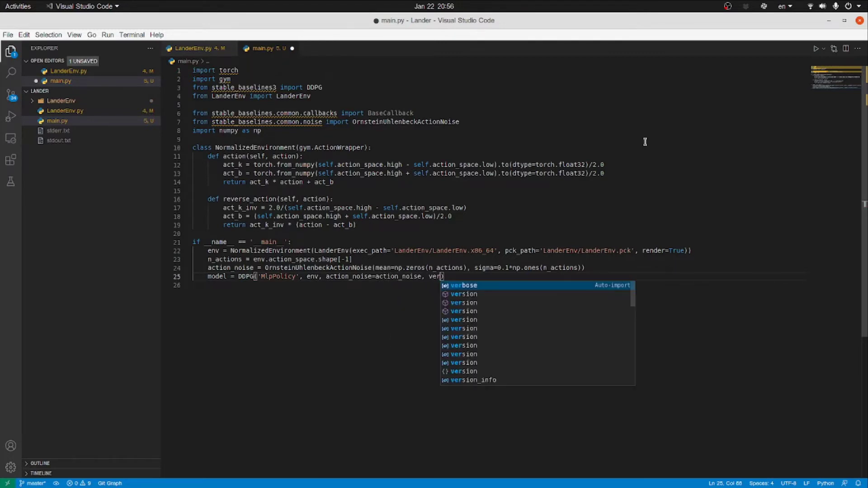
{"action": "type", "text": "b"}
{"action": "type", "text": "ose="}
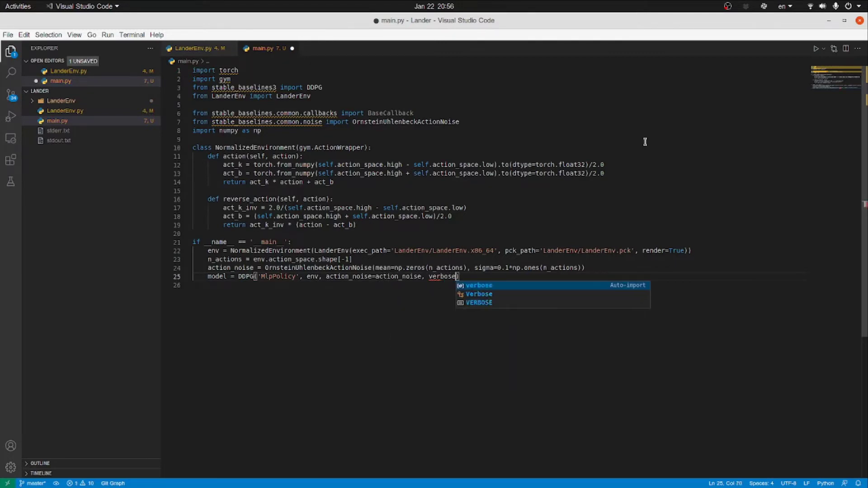
{"action": "type", "text": "True,"}
{"action": "key", "text": "BackSpace"}
{"action": "key", "text": "BackSpace"}
{"action": "key", "text": "BackSpace"}
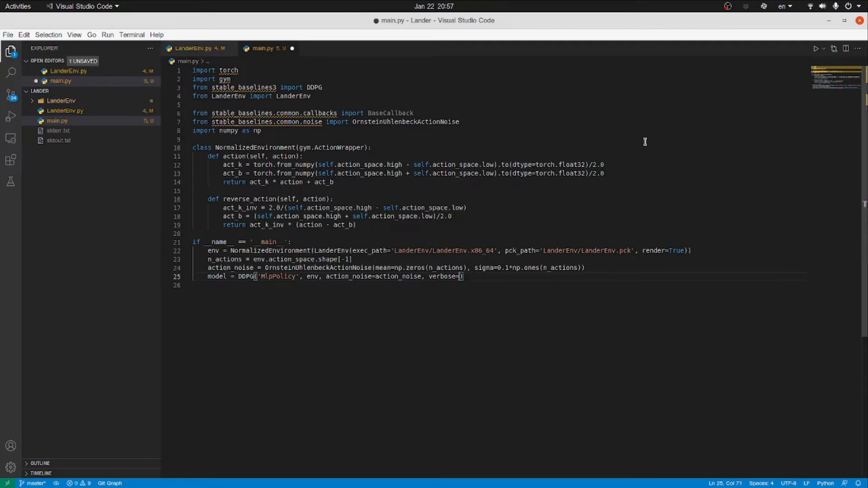
{"action": "type", "text": "tensor"}
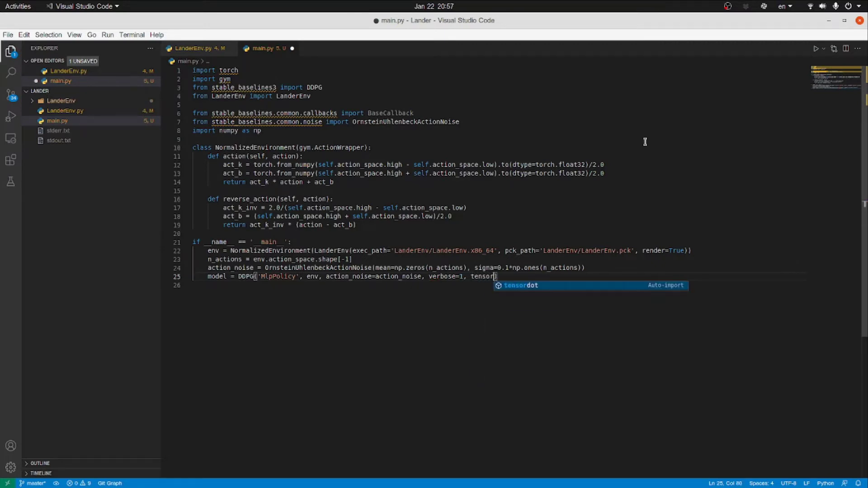
{"action": "type", "text": "board_log="}
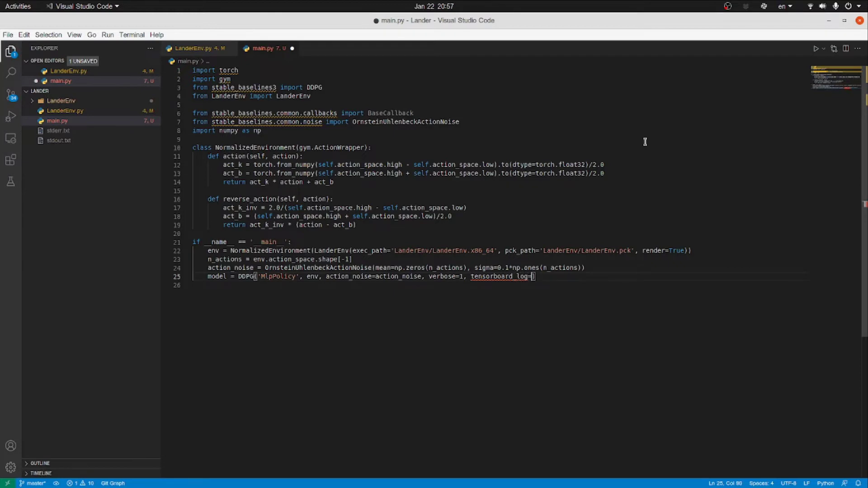
{"action": "type", "text": "'./Log/"}
{"action": "key", "text": "End"}
{"action": "key", "text": "ctrl+s"}
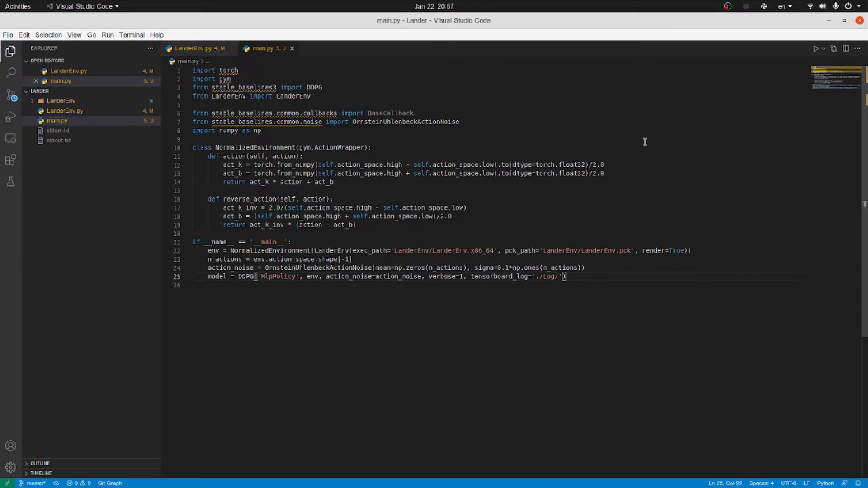
{"action": "key", "text": "Return"}
{"action": "type", "text": "model.le"}
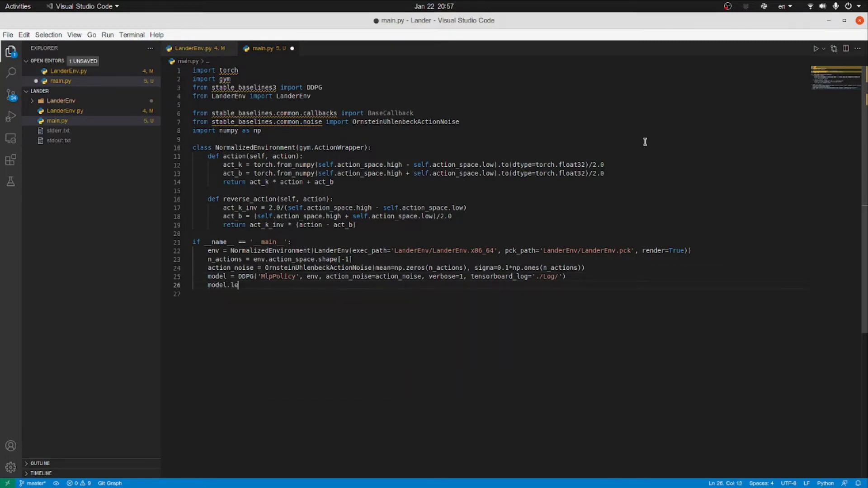
{"action": "type", "text": "arn(total_"}
{"action": "type", "text": "timesteps=10000"}
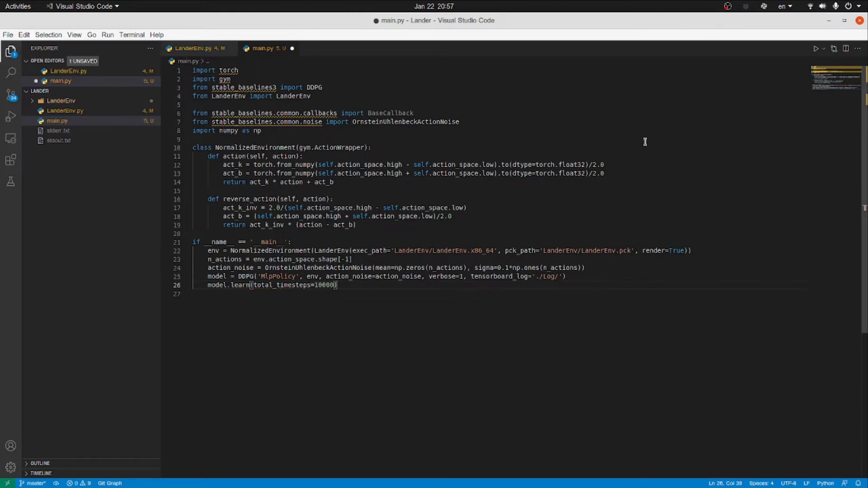
Add model.learn(total_timesteps=10000), model.save("ddpg") and env.close(), then save main.py
{"action": "key", "text": "End"}
{"action": "key", "text": "Return"}
{"action": "type", "text": "model."}
{"action": "type", "text": "save(\"dd"}
{"action": "key", "text": "End"}
{"action": "key", "text": "Return"}
{"action": "type", "text": "env.close()"}
{"action": "key", "text": "ctrl+s"}
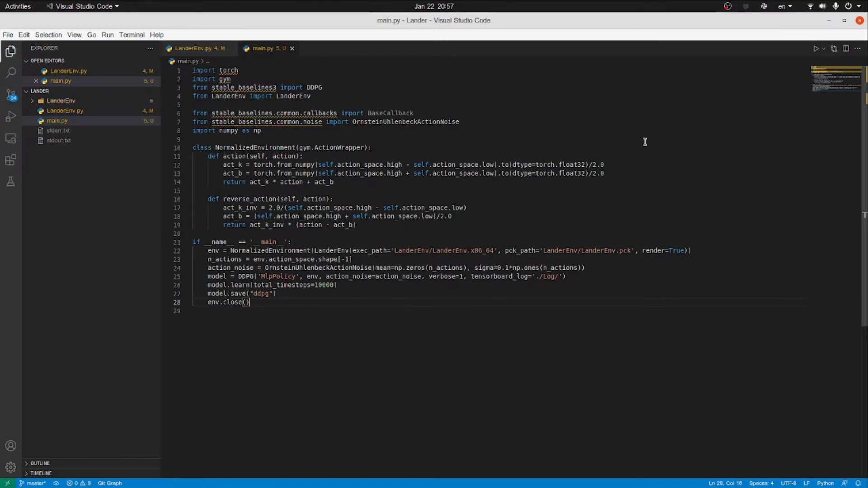
{"action": "left_click", "coordinate": [194, 48]}
In step, convert np.ndarray actions with torch.from_numpy, then save LanderEnv.py
{"action": "left_click", "coordinate": [561, 126]}
{"action": "key", "text": "Return"}
{"action": "type", "text": "if "}
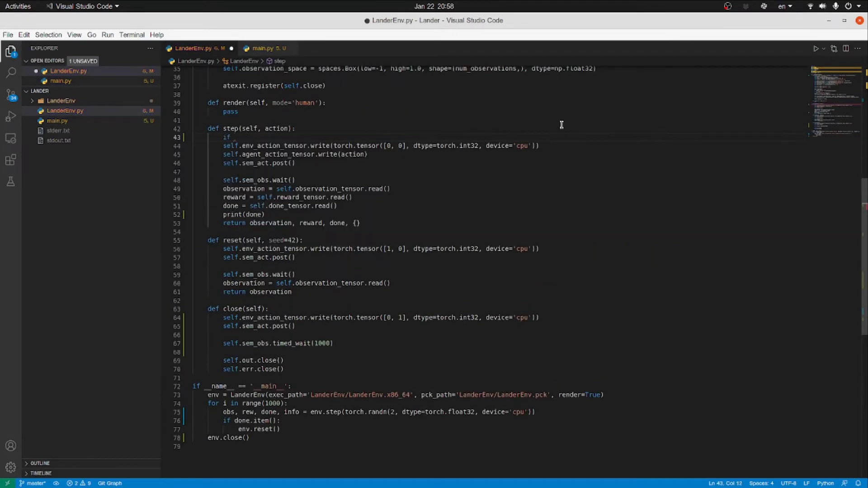
{"action": "type", "text": "isinstance(acti"}
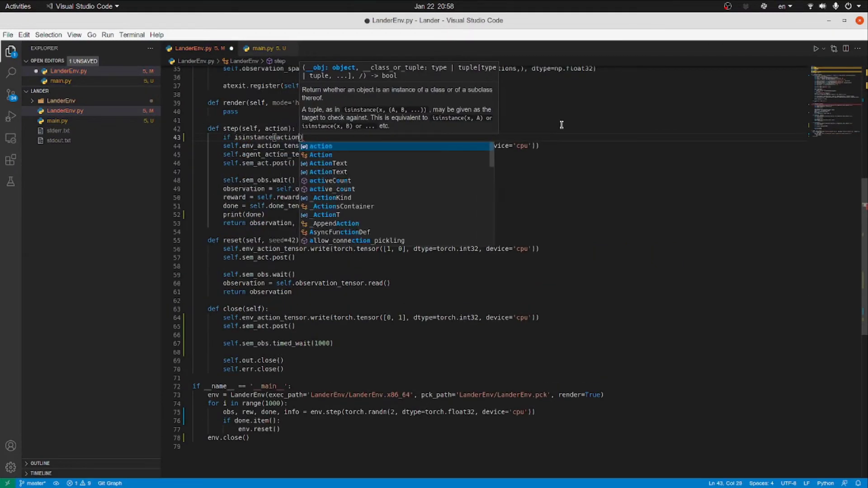
{"action": "type", "text": "on, np.arr"}
{"action": "key", "text": "Tab"}
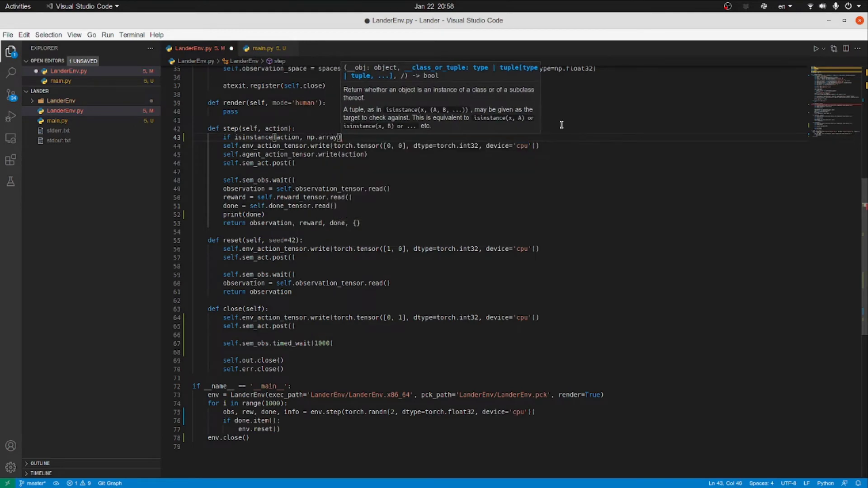
{"action": "type", "text": "):"}
{"action": "key", "text": "Return"}
{"action": "type", "text": "torch.from "}
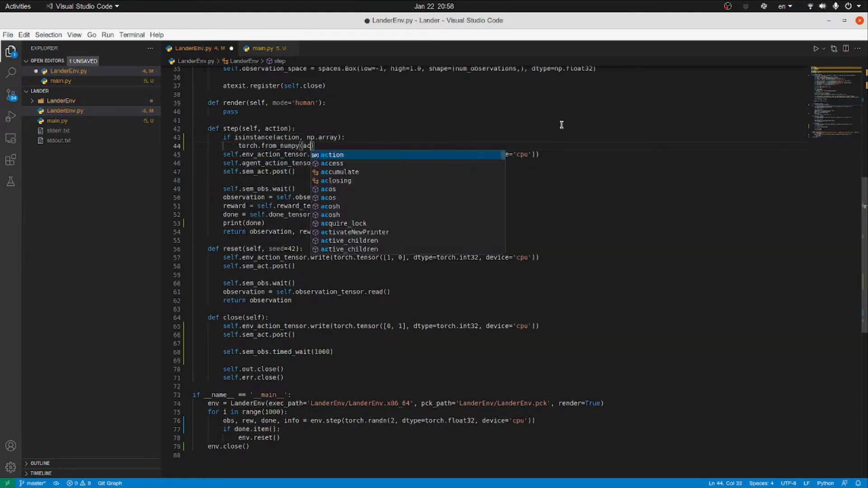
{"action": "type", "text": "(action"}
{"action": "key", "text": "Home"}
{"action": "type", "text": "action ="}
{"action": "key", "text": "ctrl+s"}
{"action": "key", "text": "End"}
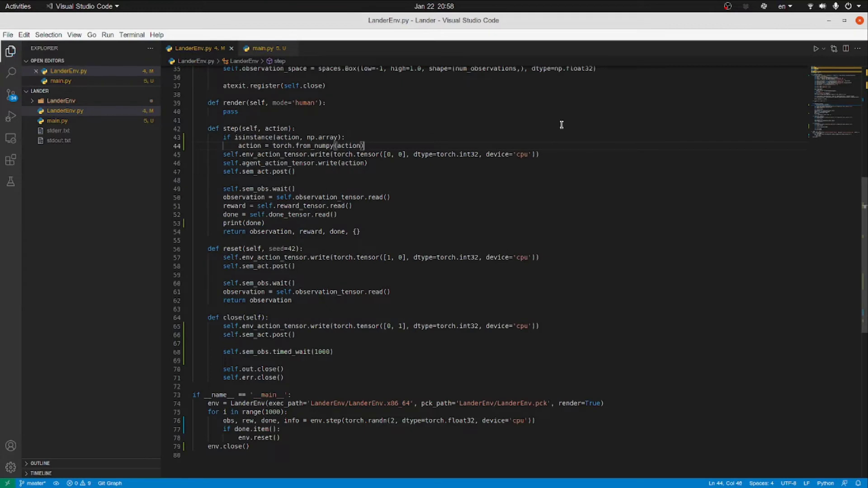
{"action": "key", "text": "Up"}
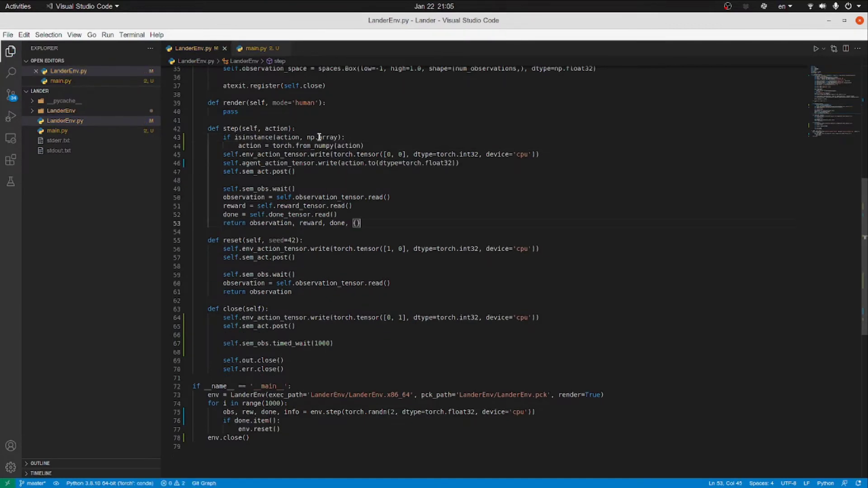
{"action": "type", "text": "nd"}
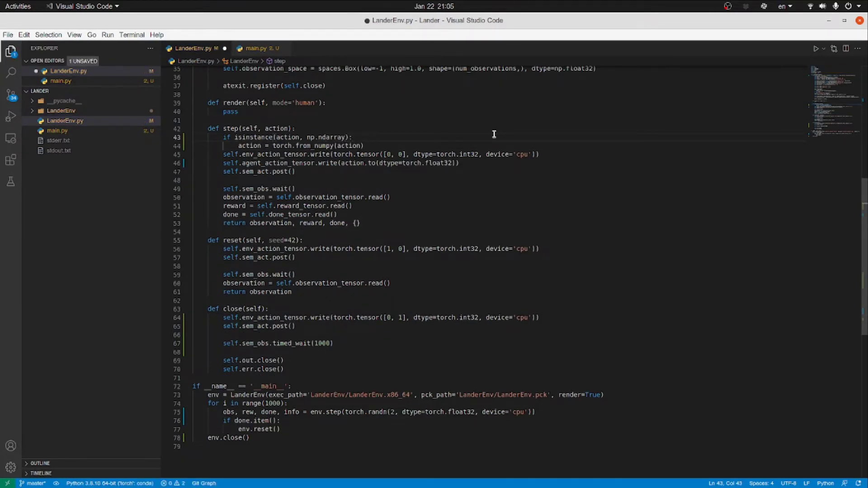
Cast the action on line 46 to float32 and add .numpy()/.item() to step's returns
{"action": "key", "text": "Down"}
{"action": "key", "text": "Down"}
{"action": "key", "text": "Down"}
{"action": "key", "text": "Right"}
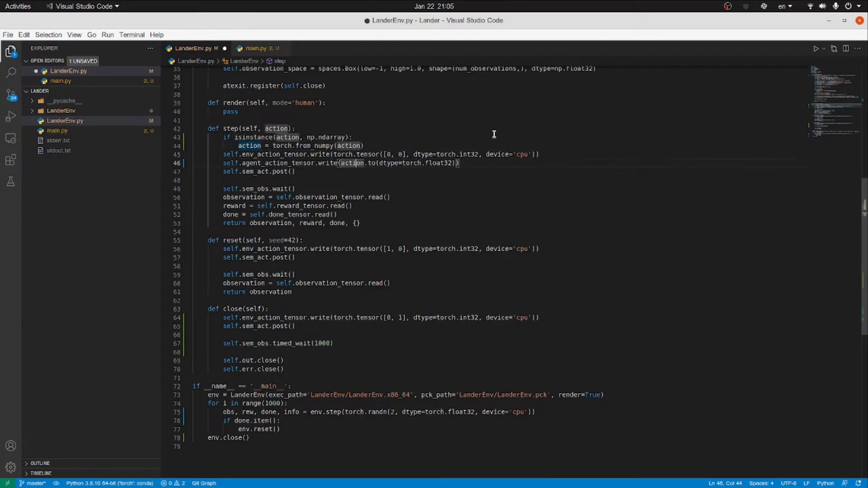
{"action": "key", "text": "End"}
{"action": "key", "text": "shift+Left"}
{"action": "key", "text": "shift+Left"}
{"action": "key", "text": "shift+Left"}
{"action": "key", "text": "shift+Left"}
{"action": "key", "text": "shift+Left"}
{"action": "key", "text": "shift+Left"}
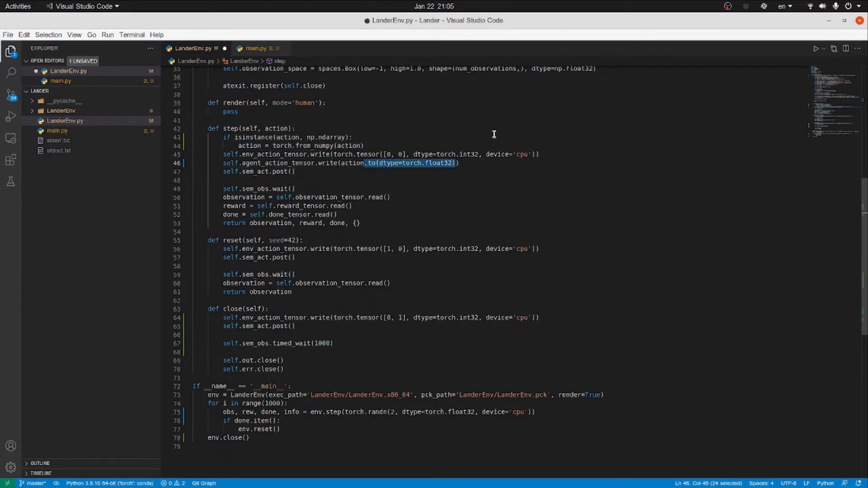
{"action": "key", "text": "Down"}
{"action": "key", "text": "Down"}
{"action": "key", "text": "Down"}
{"action": "key", "text": "Down"}
{"action": "key", "text": "Down"}
{"action": "key", "text": "Down"}
{"action": "key", "text": "Left"}
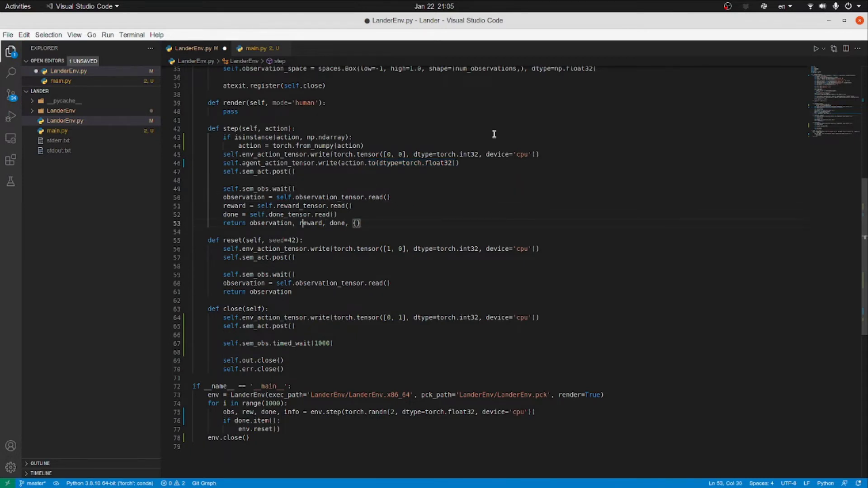
{"action": "type", "text": ".numpy()"}
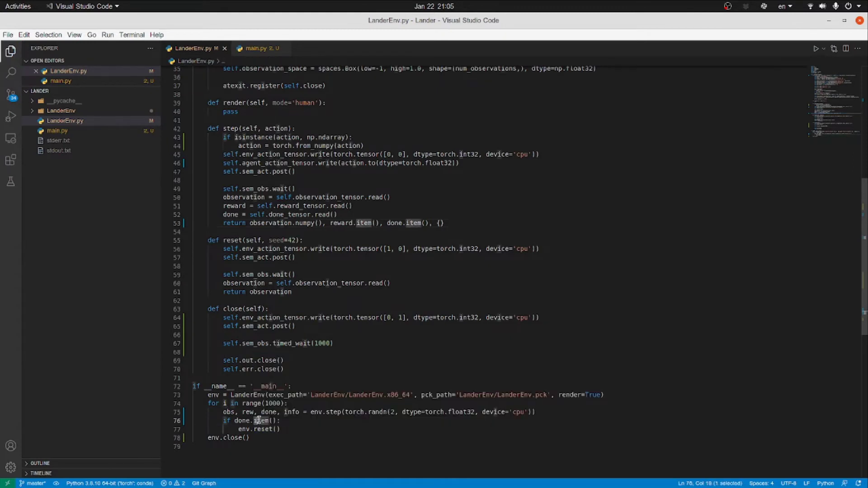
Remove .item() from the done check on line 76, then edit main.py's stable_baselines import on line 7
{"action": "left_click_drag", "start_coordinate": [251, 420], "coordinate": [278, 421]}
{"action": "key", "text": "BackSpace"}
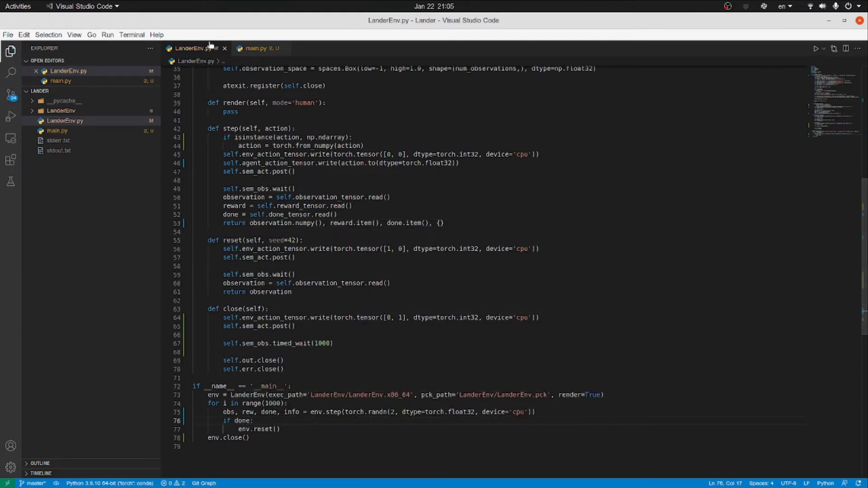
{"action": "left_click", "coordinate": [256, 49]}
{"action": "left_click", "coordinate": [277, 122]}
{"action": "type", "text": "3"}
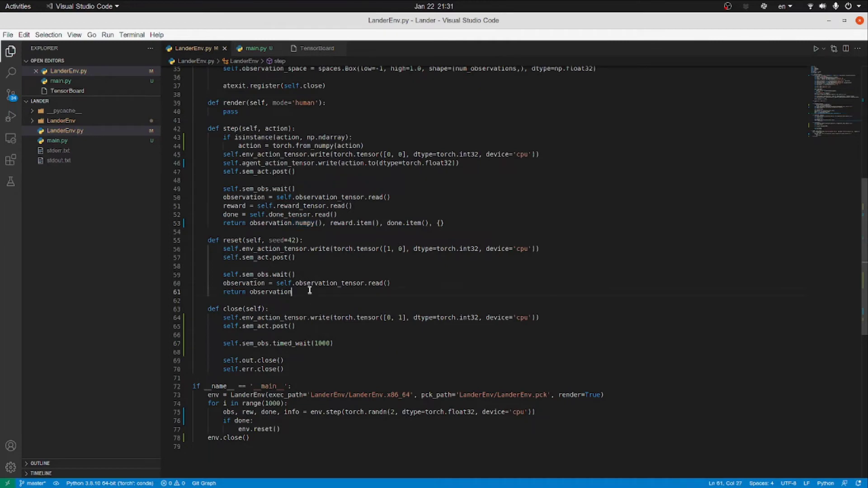
{"action": "type", "text": ".numpy()"}
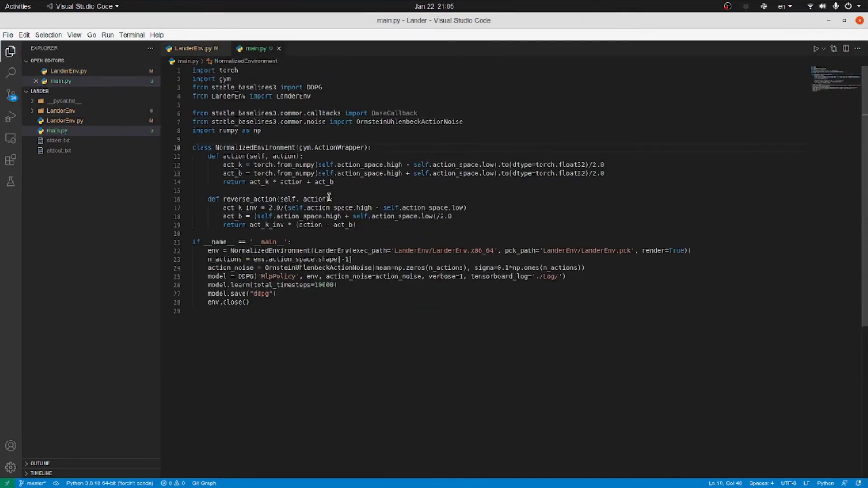
{"action": "key", "text": "alt+Tab"}
Rerun python main.py with total_timesteps set to 500_000
{"action": "key", "text": "Up"}
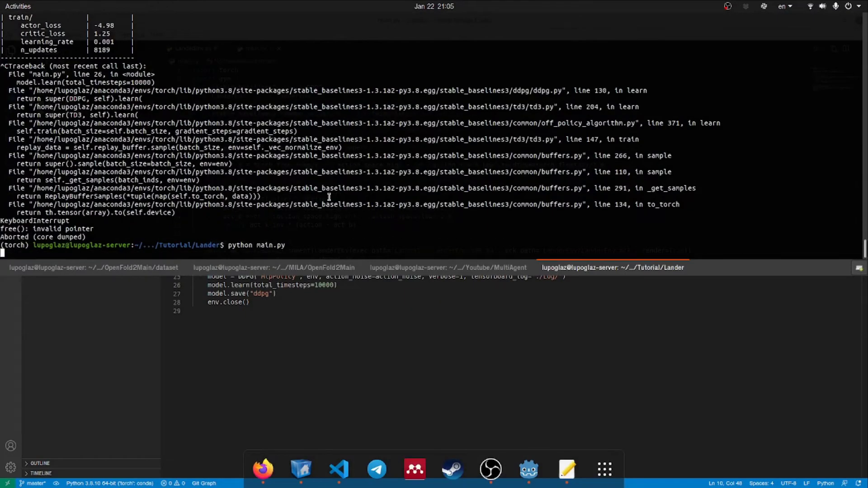
{"action": "key", "text": "Return"}
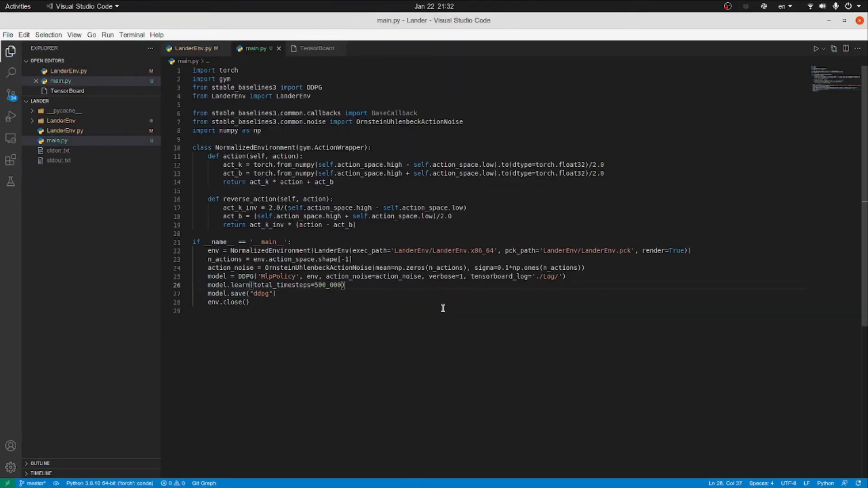
{"action": "key", "text": "F12"}
Restart training with the new timestep count and enlarge TensorBoard's rollout/ep_rew_mean chart
{"action": "key", "text": "Up"}
{"action": "key", "text": "Return"}
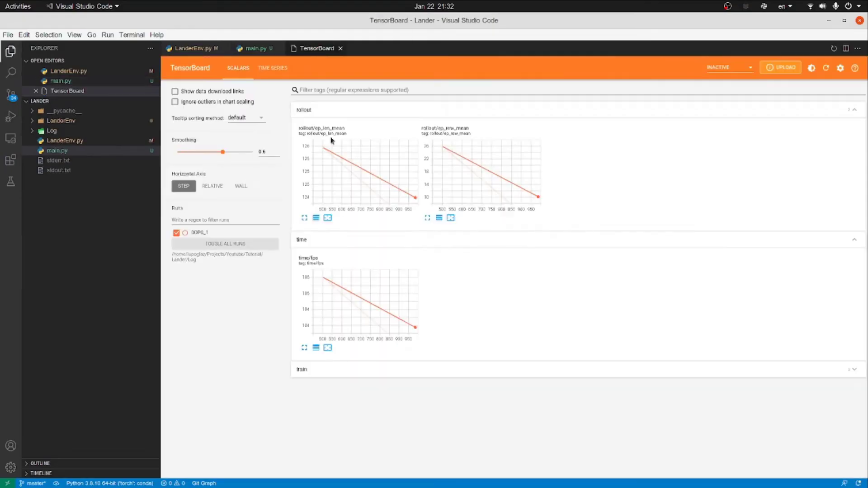
{"action": "left_click", "coordinate": [428, 217]}
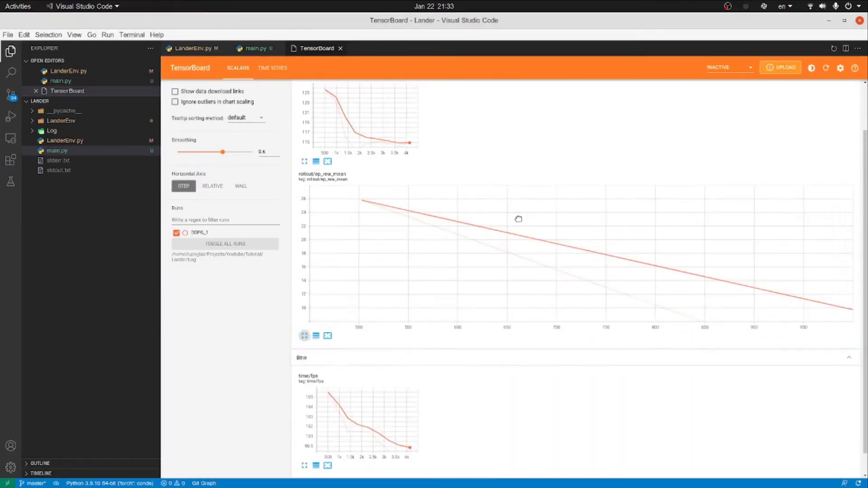
{"action": "scroll", "coordinate": [468, 264], "scroll_direction": "down", "scroll_amount": 3}
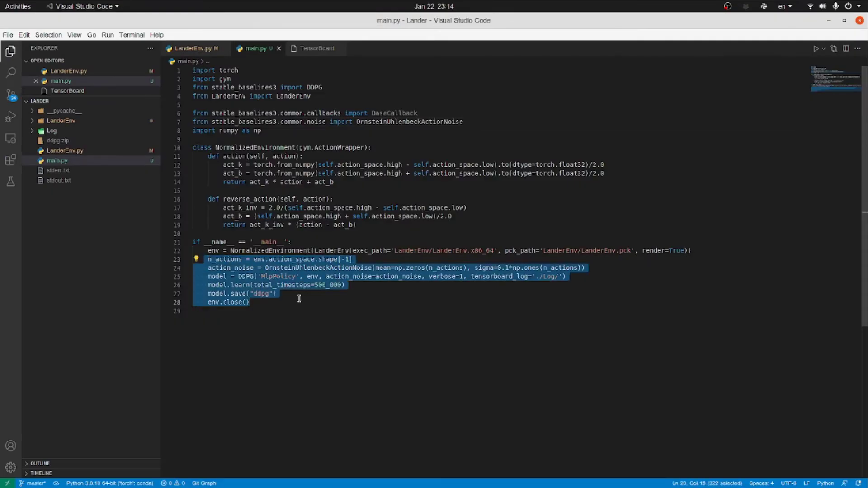
Comment out training lines 23-28, then load the ddpg model and convert the reset observation with torch.from_numpy
{"action": "key", "text": "ctrl+slash"}
{"action": "left_click", "coordinate": [299, 302]}
{"action": "key", "text": "Return"}
{"action": "key", "text": "Return"}
{"action": "type", "text": "model"}
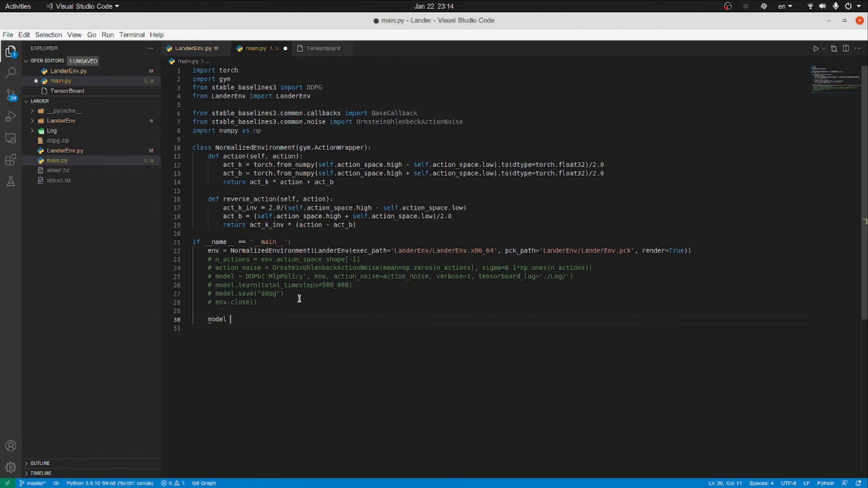
{"action": "type", "text": "= DDPG"}
{"action": "type", "text": ".lo"}
{"action": "key", "text": "Return"}
{"action": "type", "text": "("}
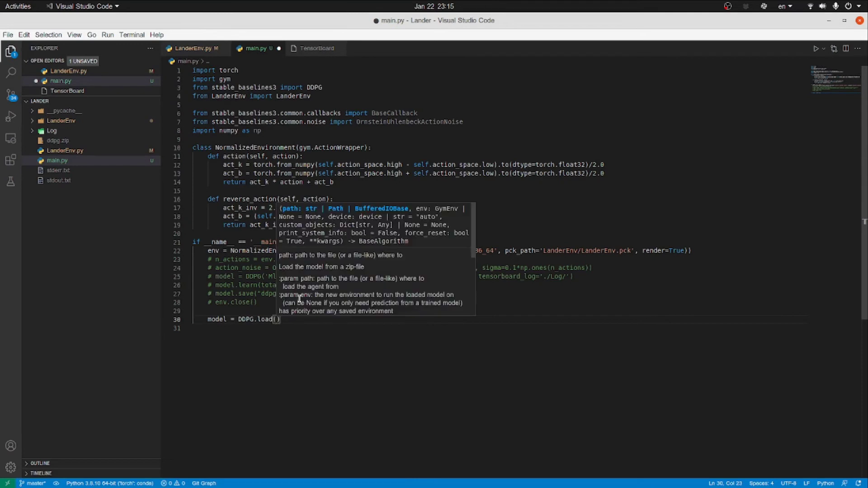
{"action": "type", "text": "\"ddpg\")     "}
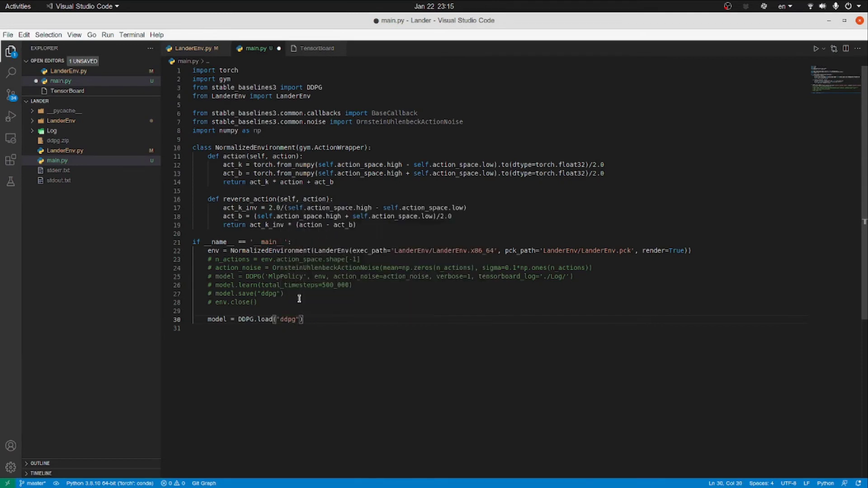
{"action": "type", "text": "observation"}
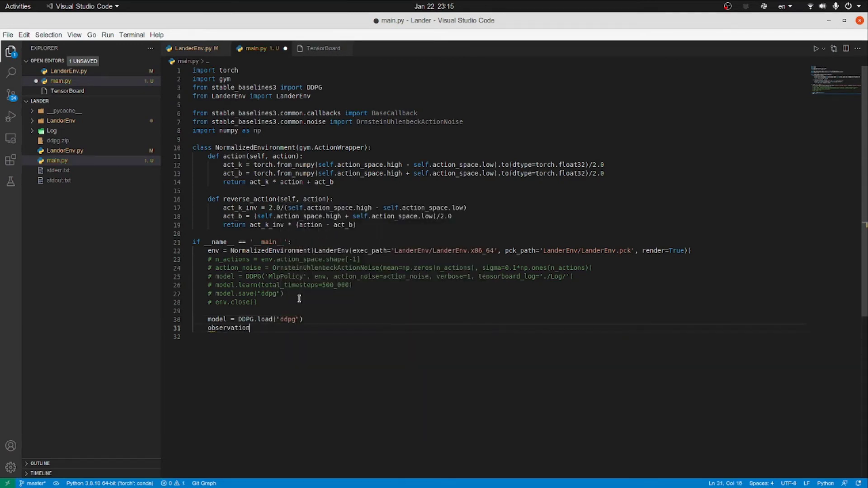
{"action": "type", "text": " = env.reset()"}
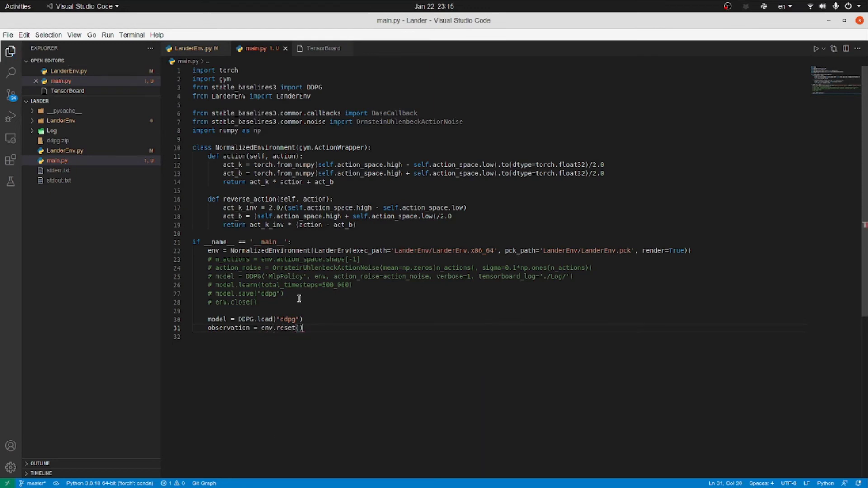
{"action": "key", "text": "Return"}
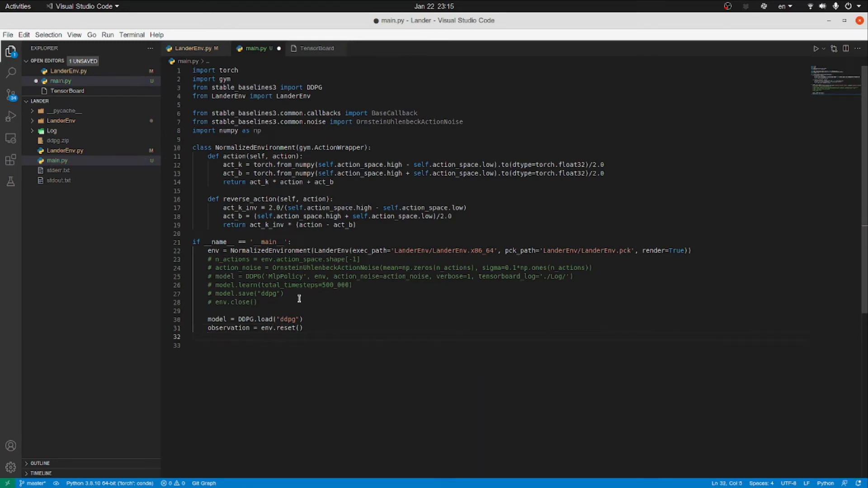
{"action": "type", "text": "observation = "}
{"action": "type", "text": "torch.from_n"}
{"action": "key", "text": "Return"}
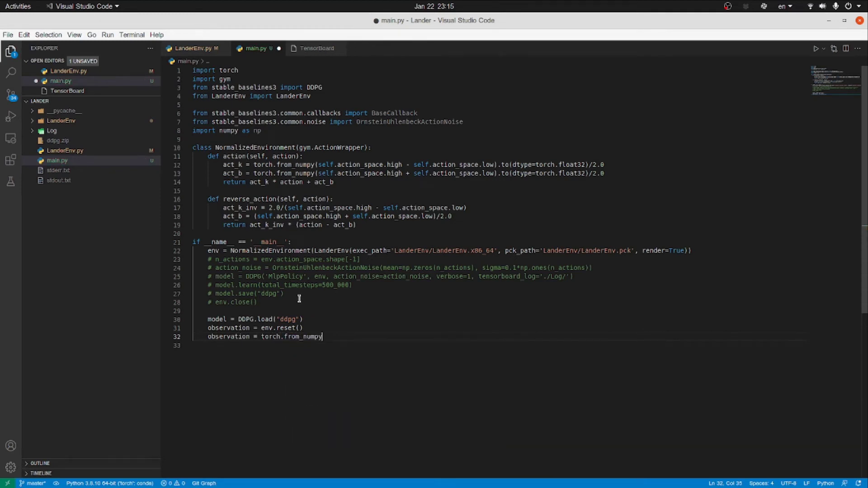
{"action": "type", "text": "bservation)."}
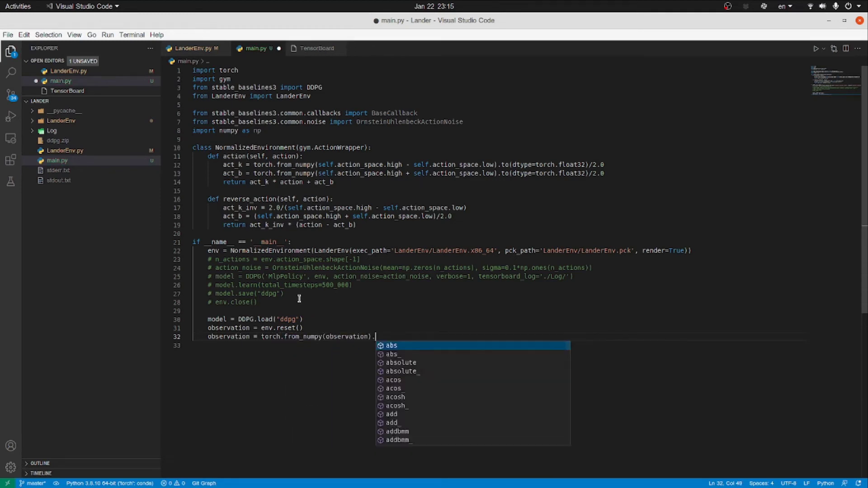
{"action": "type", "text": "to(dt"}
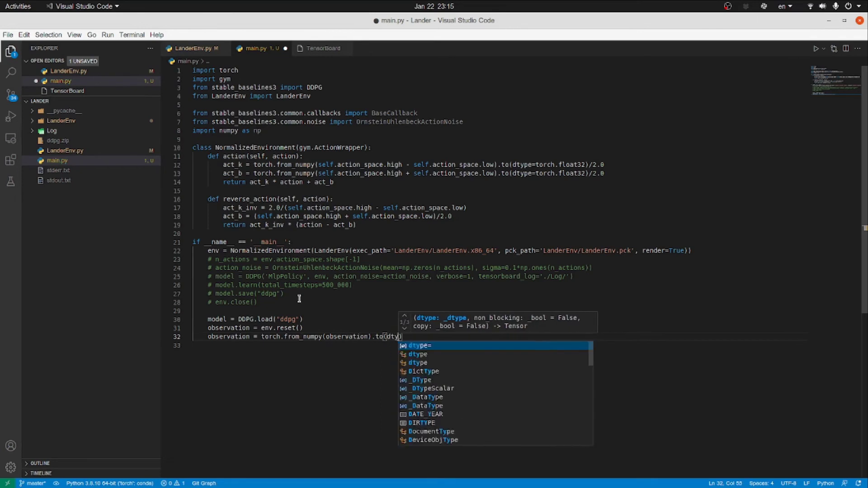
{"action": "type", "text": "ype=torch.float32"}
{"action": "key", "text": "Escape"}
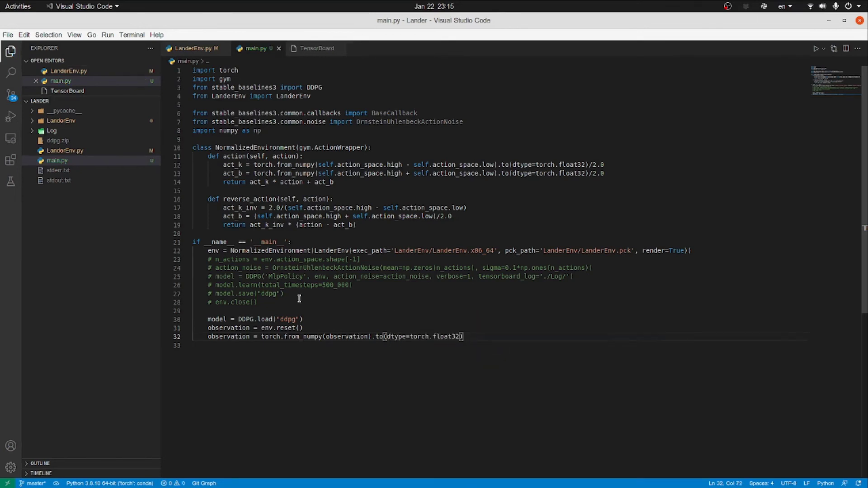
Trace the model's actor with torch.jit.trace and save it as ddpg_actor.jit
{"action": "key", "text": "Right"}
{"action": "key", "text": "Return"}
{"action": "type", "text": "actor = mo"}
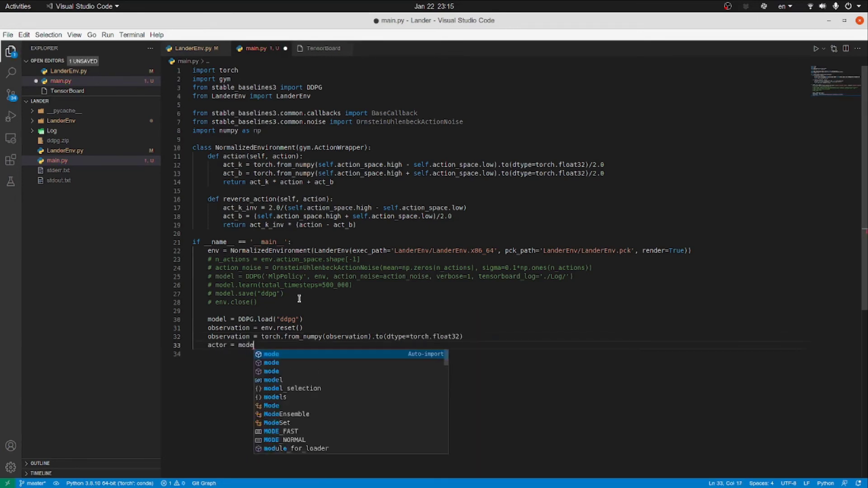
{"action": "type", "text": "del.policy.actor.mu.to("}
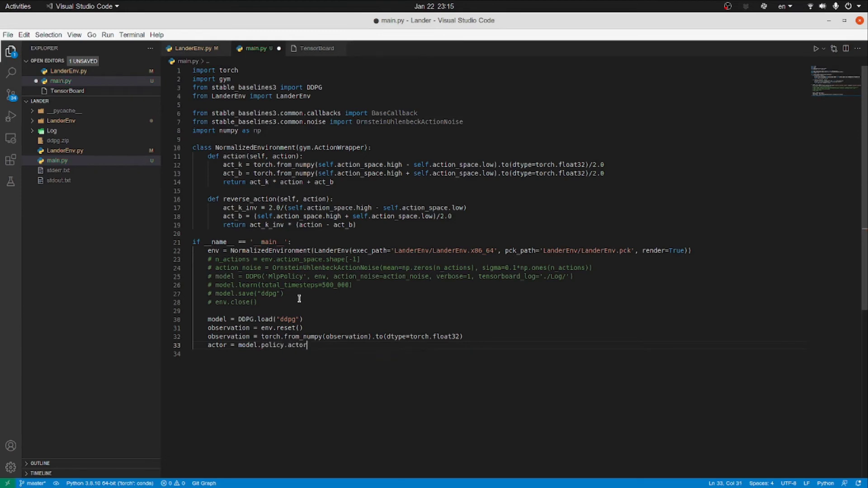
{"action": "type", "text": "device='cpu', "}
{"action": "type", "text": "dtype=torch.f"}
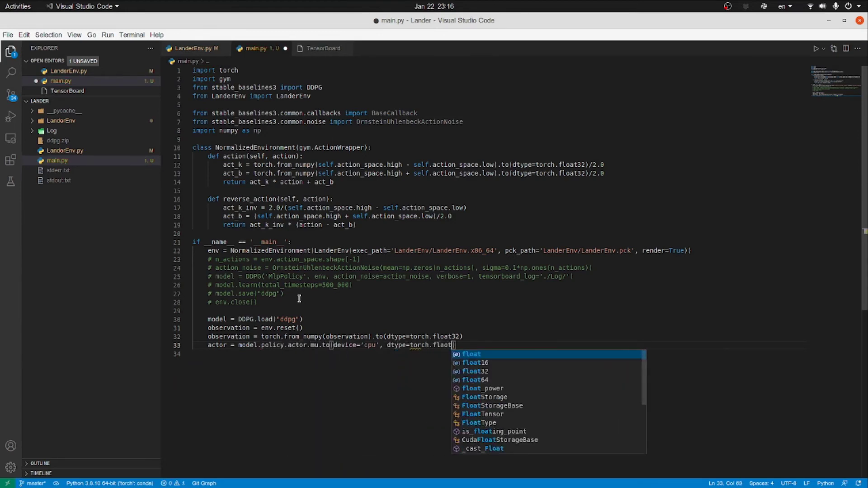
{"action": "type", "text": "loat32)"}
{"action": "key", "text": "Return"}
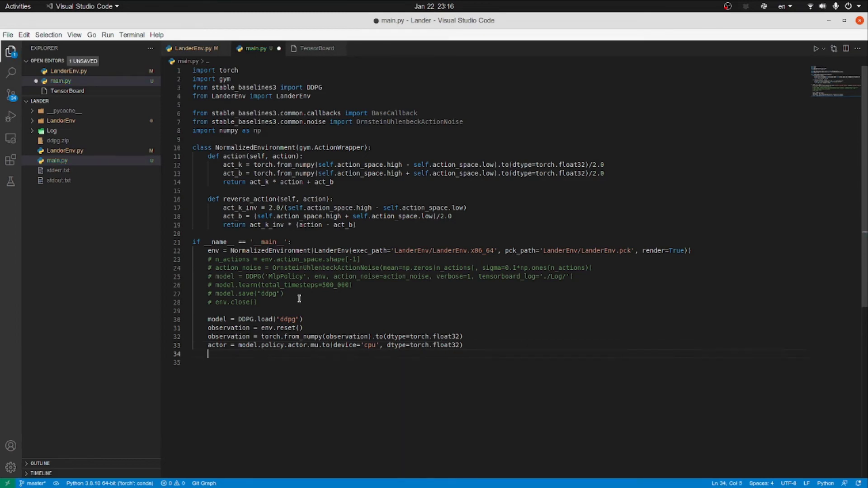
{"action": "type", "text": "traced_actor = torch."}
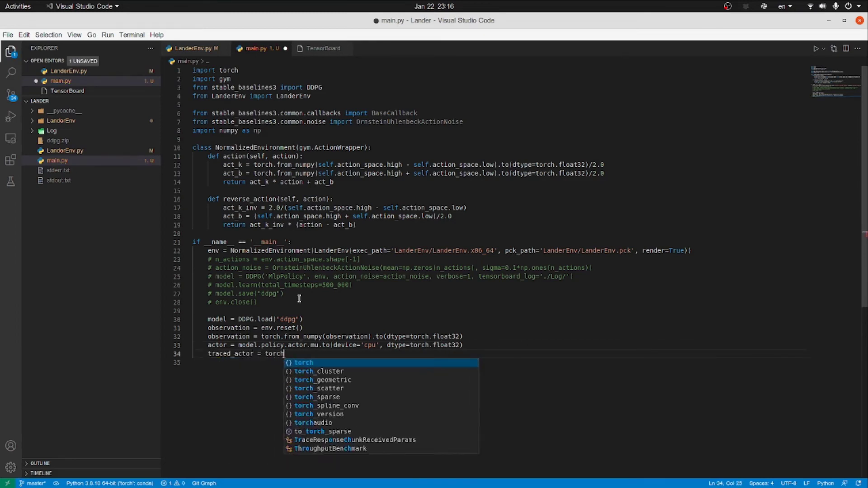
{"action": "type", "text": "jit.trace(a"}
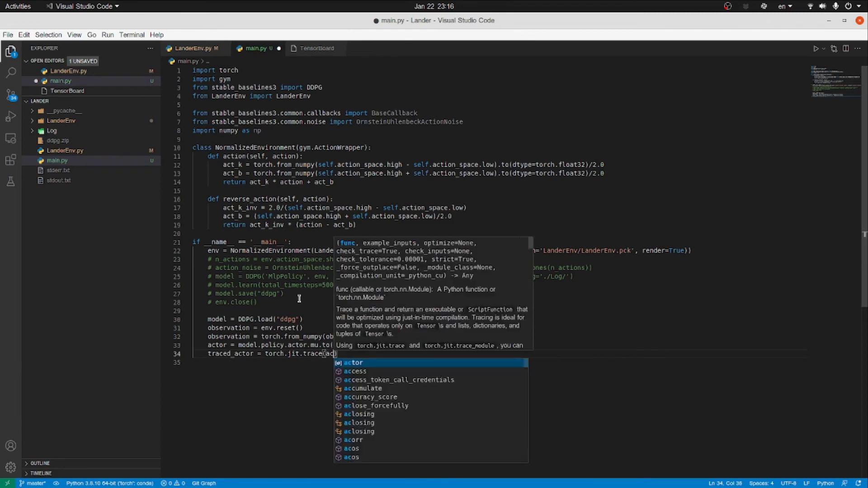
{"action": "type", "text": "ctor, observation)"}
{"action": "key", "text": "Return"}
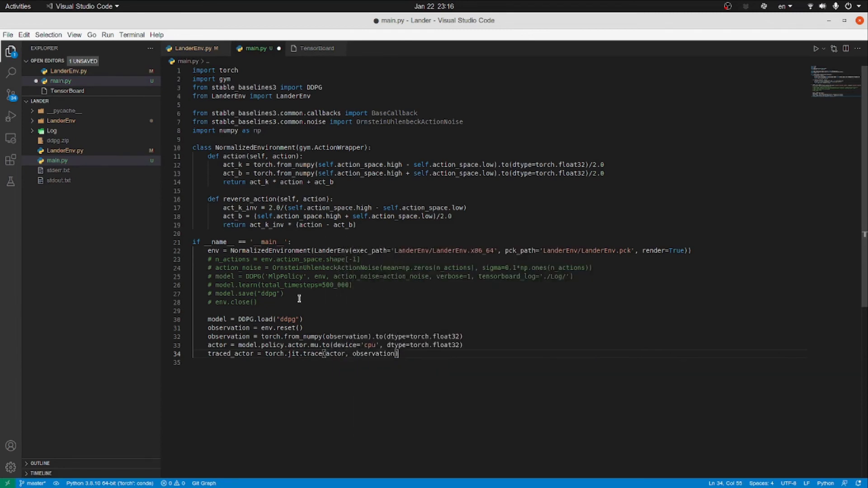
{"action": "type", "text": "traced_actor.save"}
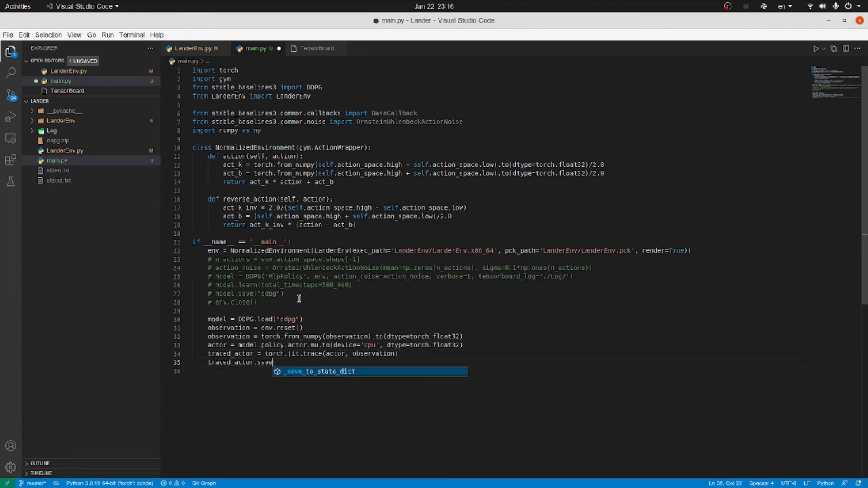
{"action": "type", "text": "('ddpg_actor.jit"}
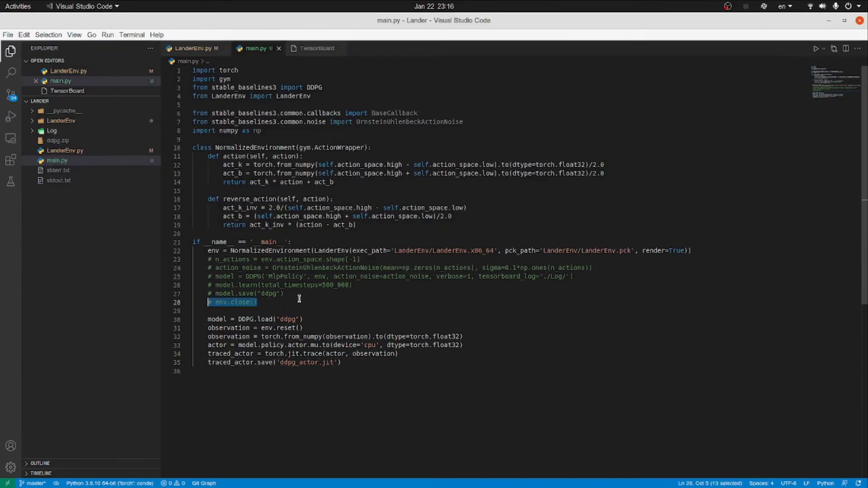
{"action": "key", "text": "ctrl+s"}
Run main.py, then move the generated ddpg_actor.jit into the LanderEnv folder
{"action": "key", "text": "F12"}
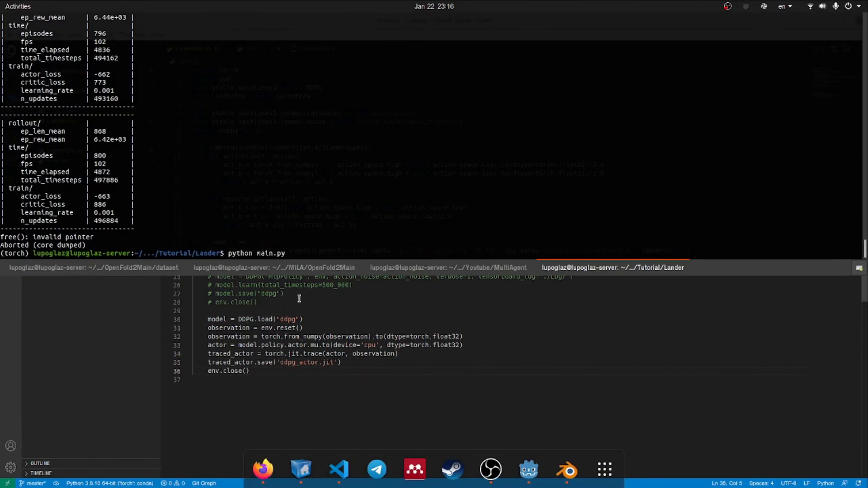
{"action": "key", "text": "Return"}
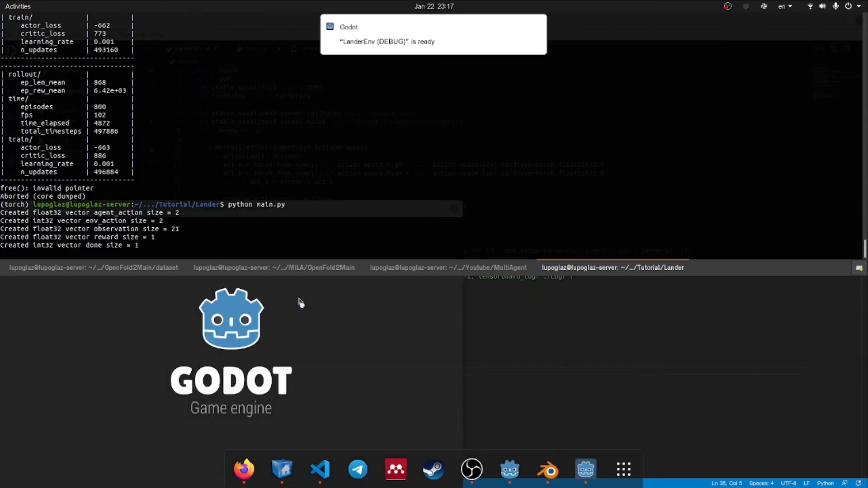
{"action": "key", "text": "F12"}
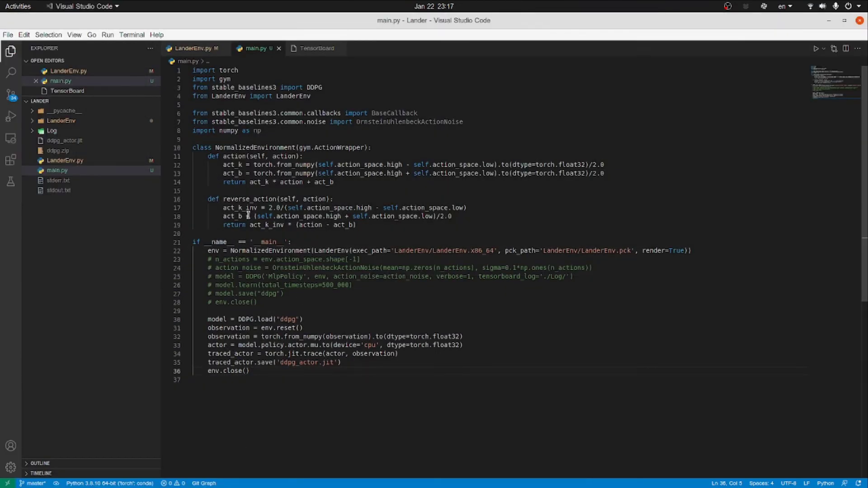
{"action": "left_click_drag", "start_coordinate": [64, 140], "coordinate": [61, 121]}
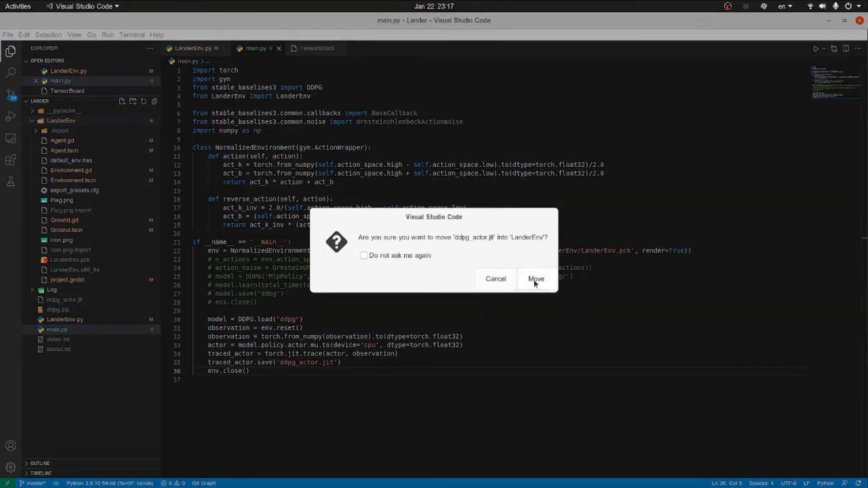
{"action": "left_click", "coordinate": [535, 283]}
Save the selected ddpg_actor.jit from the Inspector as the resource ddpg_actor.tres
{"action": "left_click", "coordinate": [526, 469]}
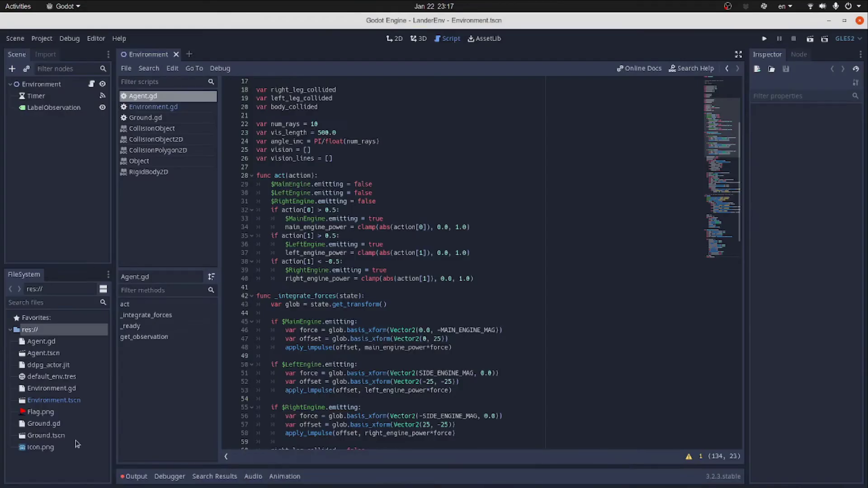
{"action": "left_click", "coordinate": [48, 365]}
{"action": "right_click", "coordinate": [39, 367]}
{"action": "left_click", "coordinate": [39, 366]}
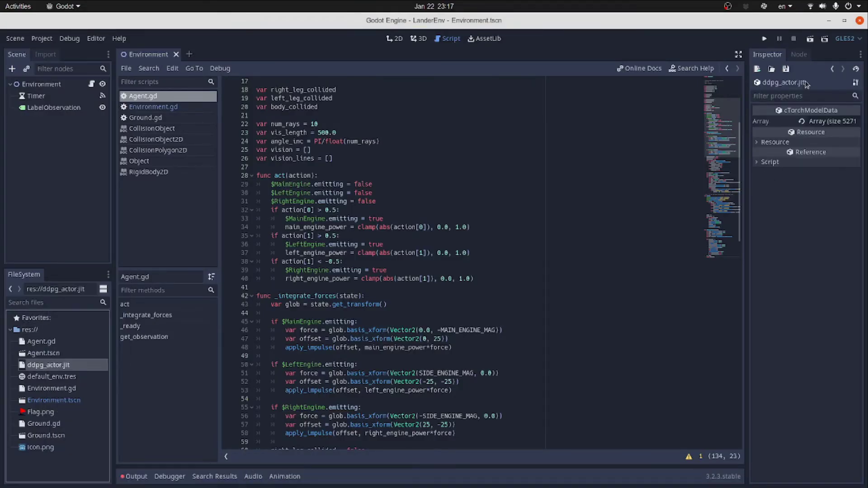
{"action": "left_click", "coordinate": [785, 69]}
{"action": "left_click", "coordinate": [774, 99]}
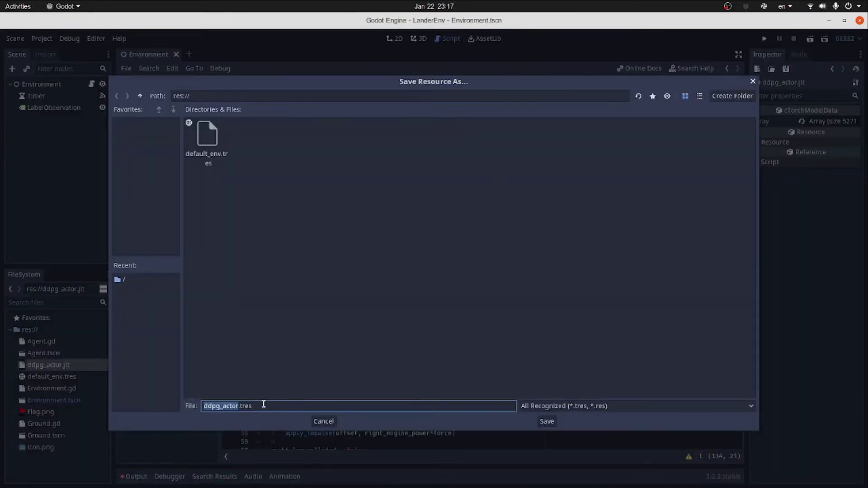
{"action": "left_click", "coordinate": [546, 422]}
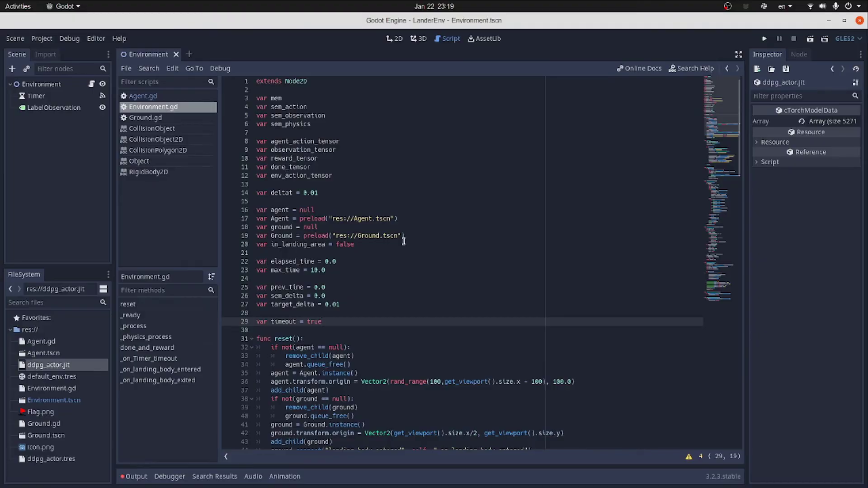
Add an onready policy_data variable loading ddpg_actor.tres, and save Environment.gd
{"action": "key", "text": "Return"}
{"action": "key", "text": "Return"}
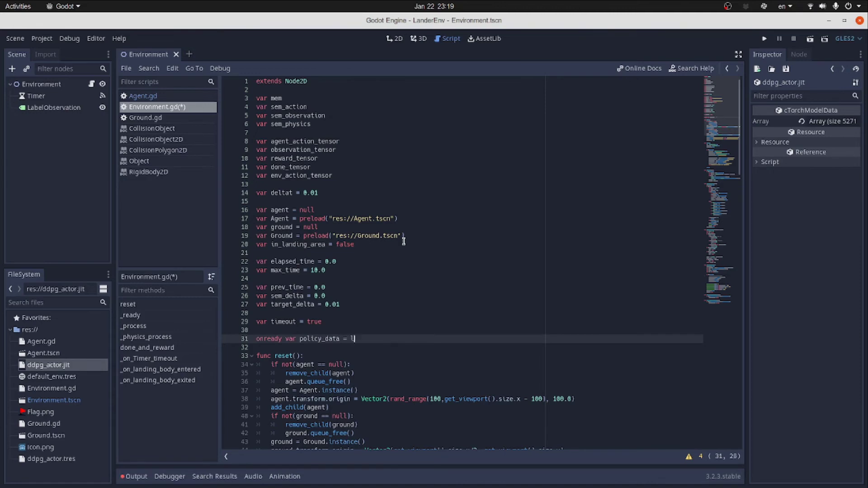
{"action": "type", "text": "oad(\"res://ddpg_actor.tres"}
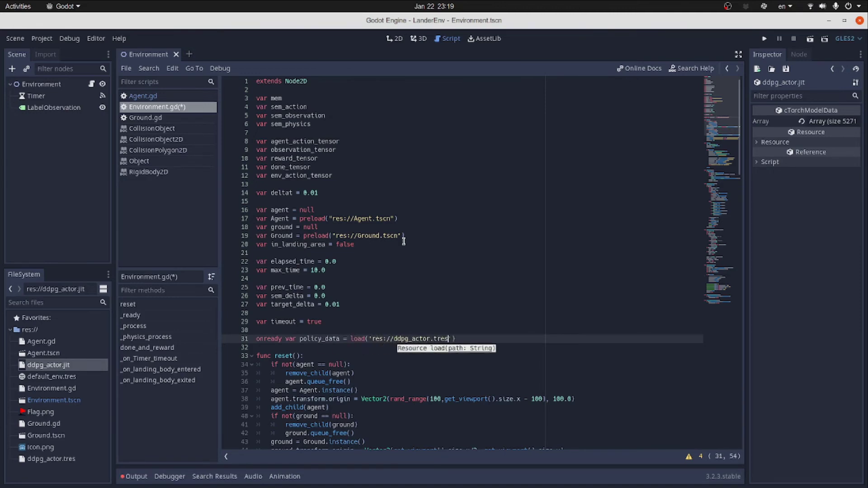
{"action": "key", "text": "End"}
{"action": "key", "text": "Return"}
{"action": "key", "text": "ctrl+s"}
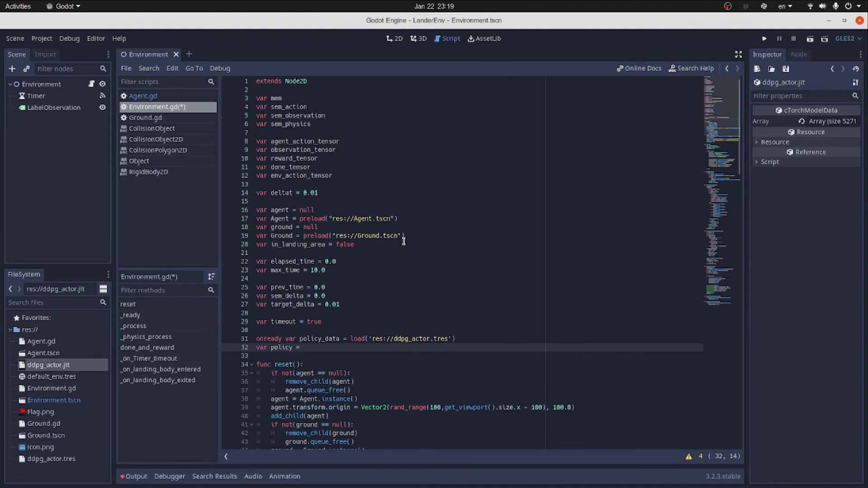
{"action": "scroll", "coordinate": [403, 240], "scroll_direction": "down", "scroll_amount": 5}
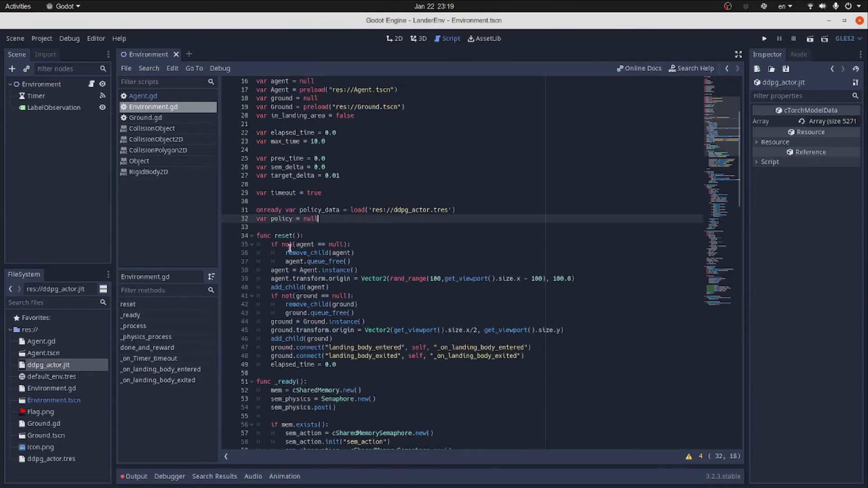
{"action": "scroll", "coordinate": [288, 248], "scroll_direction": "down", "scroll_amount": 8}
In _ready's else branch, set policy = cTorchModel.new() and call policy.set_data(policy_data)
{"action": "left_click", "coordinate": [539, 312]}
{"action": "key", "text": "Return"}
{"action": "type", "text": "else:"}
{"action": "key", "text": "Return"}
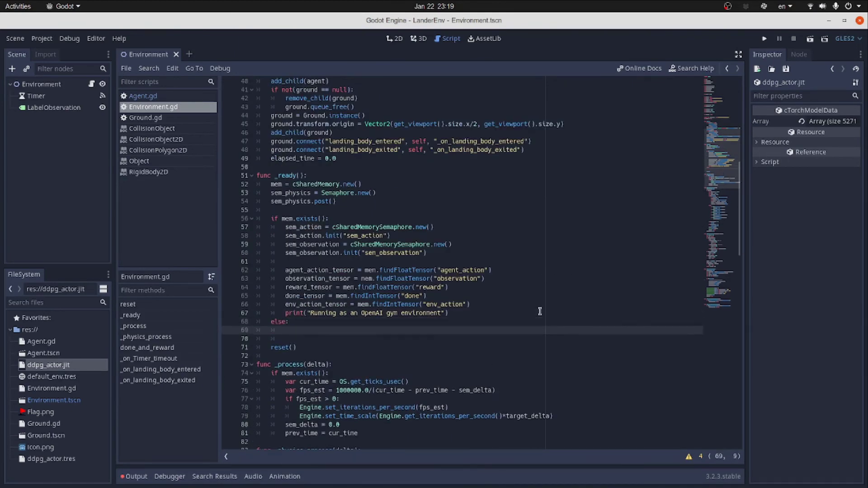
{"action": "type", "text": "policy = cTor"}
{"action": "key", "text": "Return"}
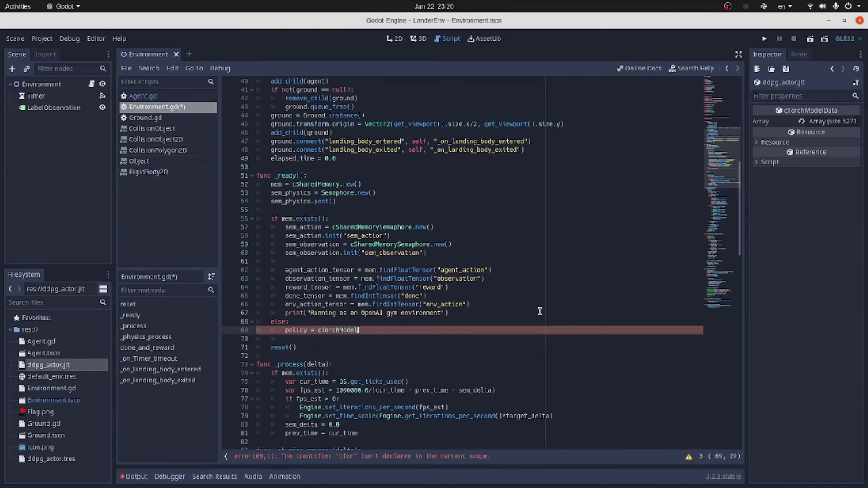
{"action": "type", "text": ".new()"}
{"action": "key", "text": "Return"}
{"action": "type", "text": "policy.set_da"}
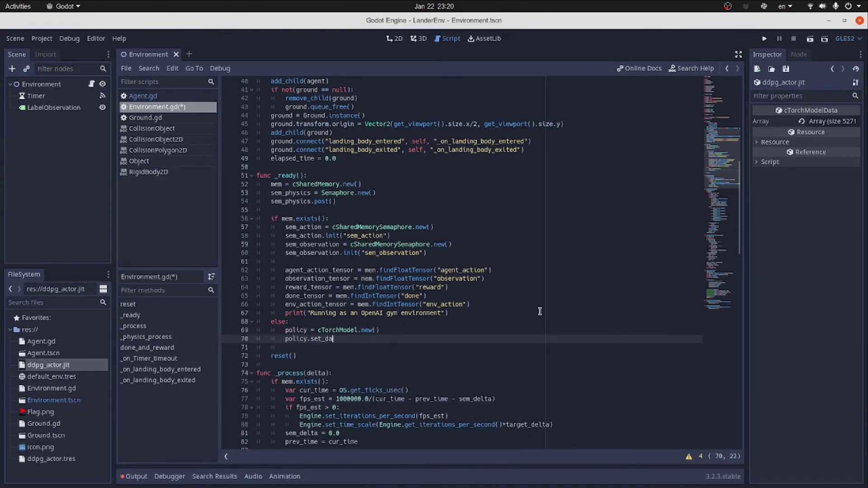
{"action": "type", "text": "ta(policy_data"}
{"action": "scroll", "coordinate": [314, 339], "scroll_direction": "down", "scroll_amount": 6}
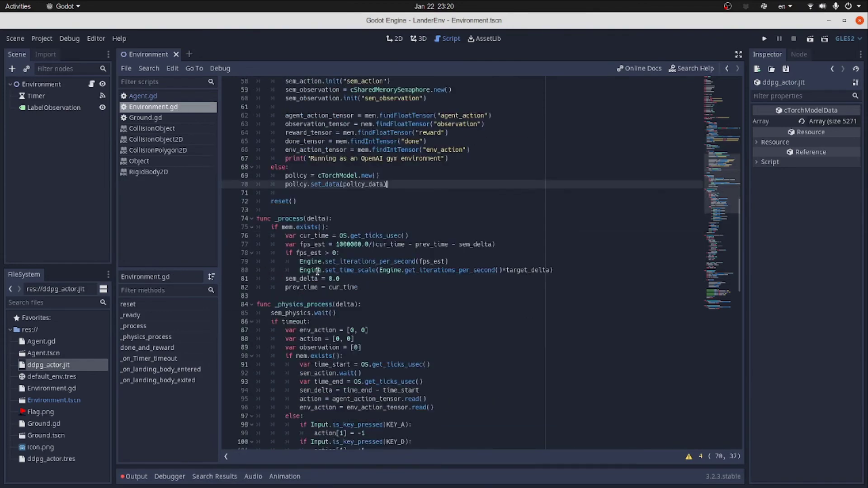
{"action": "scroll", "coordinate": [317, 270], "scroll_direction": "up", "scroll_amount": 15}
Declare var policy_action below the policy variable and save the script
{"action": "left_click", "coordinate": [377, 244]}
{"action": "key", "text": "Return"}
{"action": "type", "text": "var policy_action = null"}
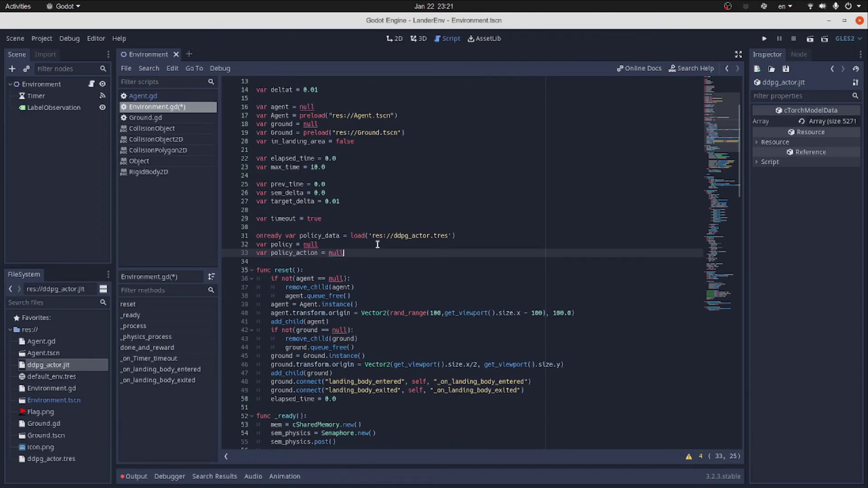
{"action": "key", "text": "ctrl+s"}
{"action": "scroll", "coordinate": [377, 245], "scroll_direction": "down", "scroll_amount": 1}
{"action": "scroll", "coordinate": [378, 245], "scroll_direction": "down", "scroll_amount": 19}
{"action": "scroll", "coordinate": [379, 244], "scroll_direction": "down", "scroll_amount": 15}
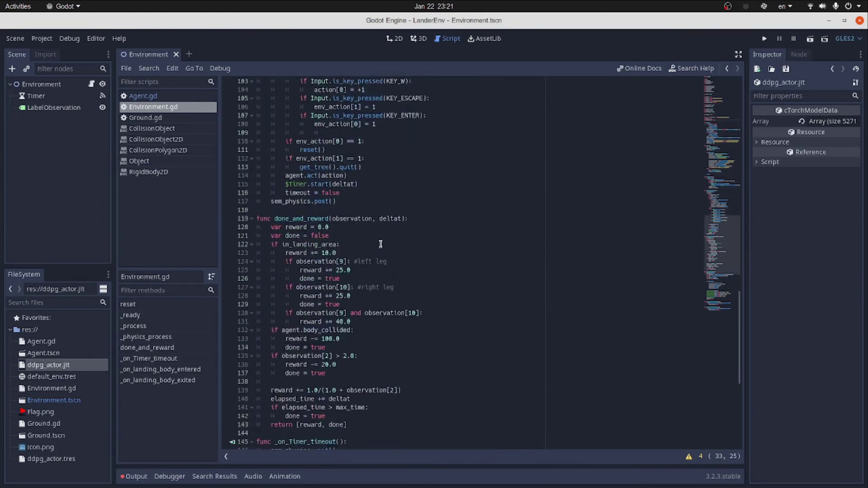
{"action": "scroll", "coordinate": [380, 244], "scroll_direction": "down", "scroll_amount": 2}
{"action": "scroll", "coordinate": [381, 245], "scroll_direction": "down", "scroll_amount": 2}
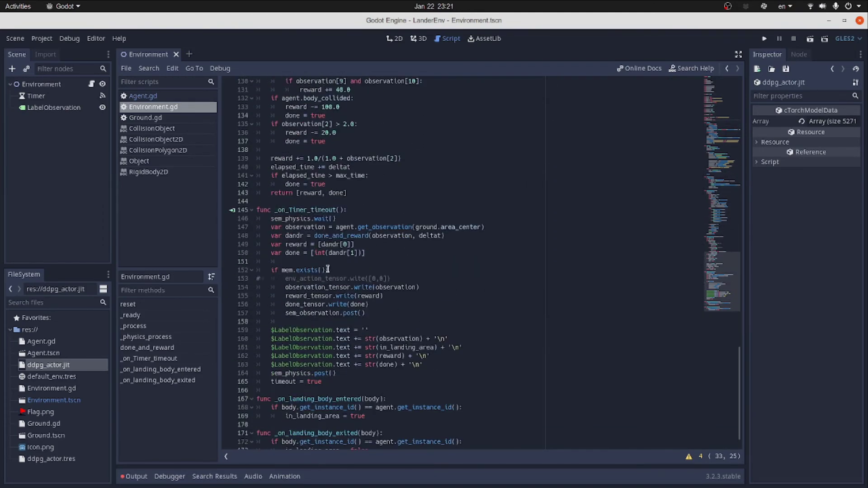
In _on_Timer_timeout's else branch, set policy_action = policy.run(observation) when policy isn't null
{"action": "left_click", "coordinate": [369, 313]}
{"action": "key", "text": "Return"}
{"action": "key", "text": "BackSpace"}
{"action": "type", "text": ":"}
{"action": "key", "text": "Return"}
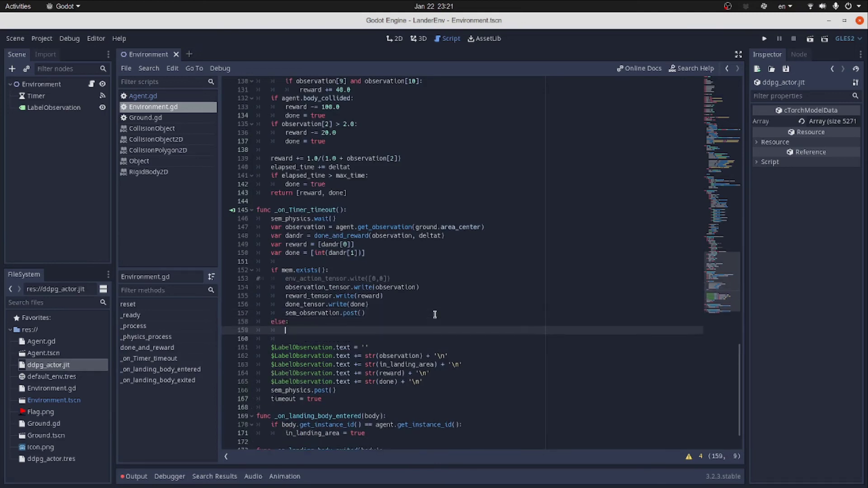
{"action": "type", "text": "if policy != null:"}
{"action": "key", "text": "Return"}
{"action": "type", "text": "action = "}
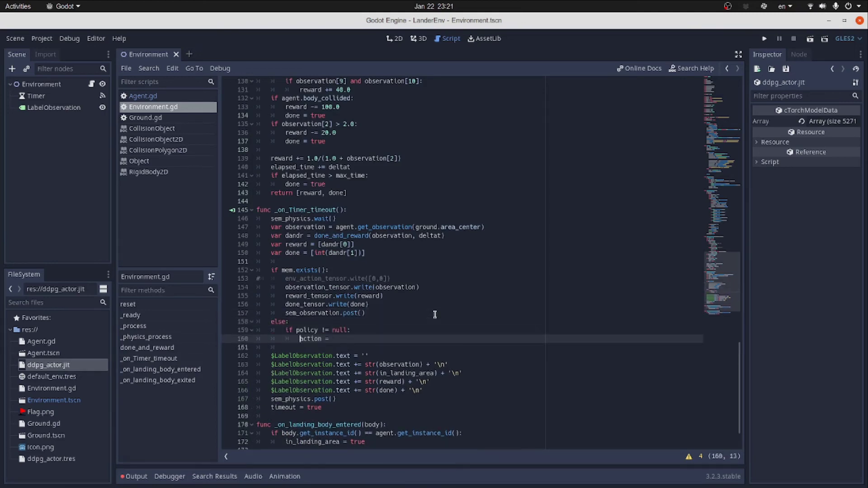
{"action": "type", "text": "polic"}
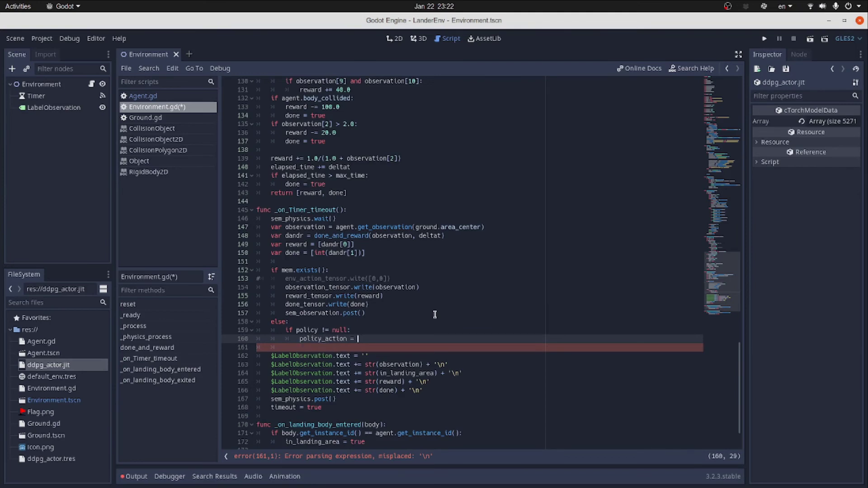
{"action": "type", "text": "y_"}
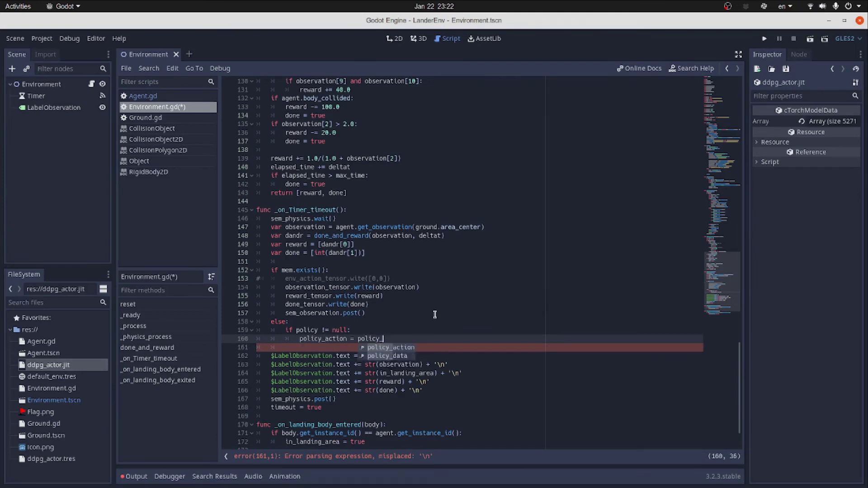
{"action": "type", "text": ".run("}
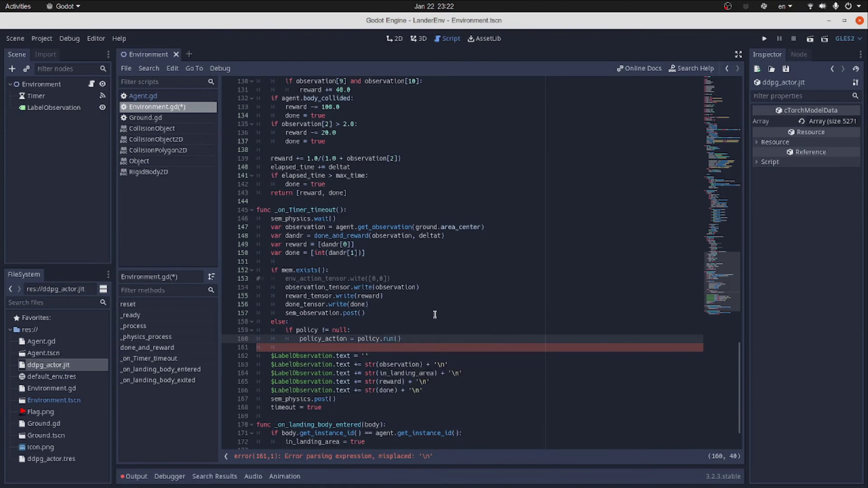
{"action": "type", "text": "obser"}
{"action": "key", "text": "Return"}
{"action": "key", "text": "ctrl+s"}
{"action": "key", "text": "End"}
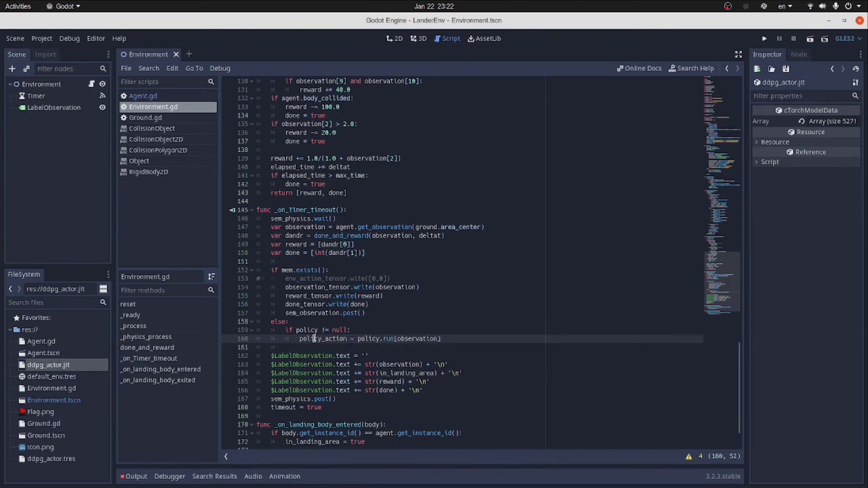
{"action": "scroll", "coordinate": [314, 338], "scroll_direction": "up", "scroll_amount": 10}
{"action": "scroll", "coordinate": [353, 298], "scroll_direction": "up", "scroll_amount": 4}
Add 'if policy_action != null: action = policy_action' to _physics_process, then test-run and stop the game
{"action": "left_click", "coordinate": [393, 254]}
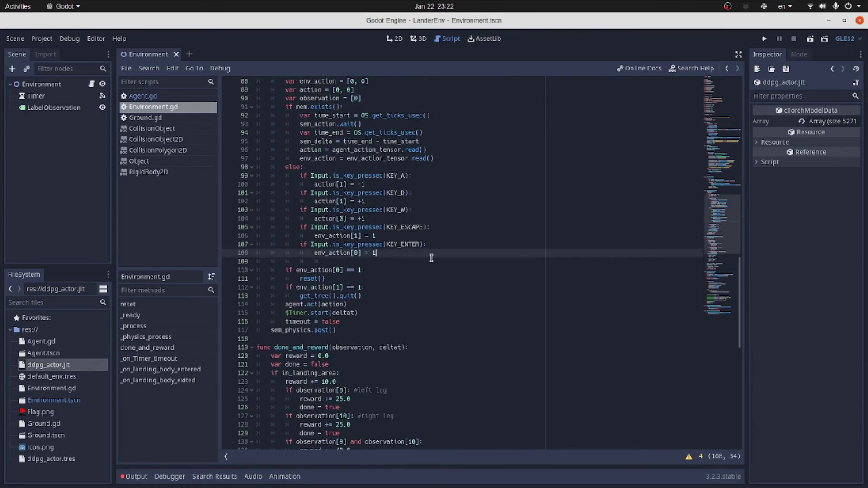
{"action": "key", "text": "Return"}
{"action": "type", "text": "if pol"}
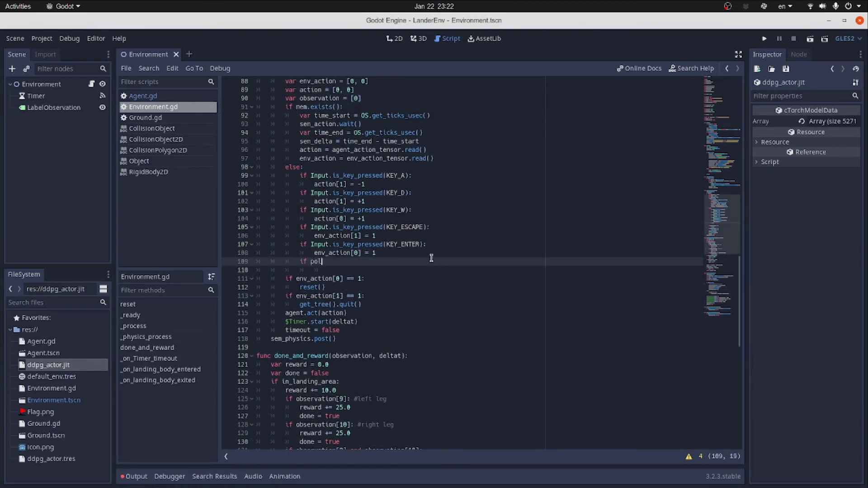
{"action": "type", "text": "i"}
{"action": "key", "text": "Down"}
{"action": "key", "text": "Return"}
{"action": "type", "text": "ll:"}
{"action": "key", "text": "Return"}
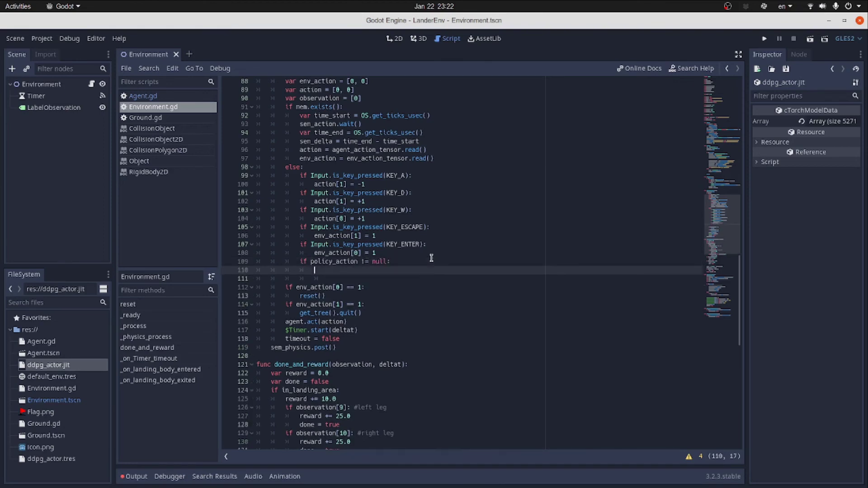
{"action": "type", "text": "ction = pol"}
{"action": "type", "text": "i"}
{"action": "key", "text": "Down"}
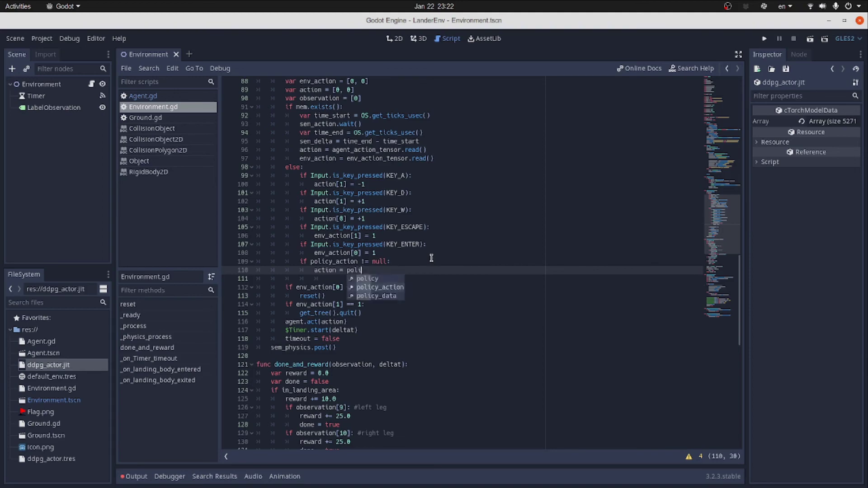
{"action": "key", "text": "Return"}
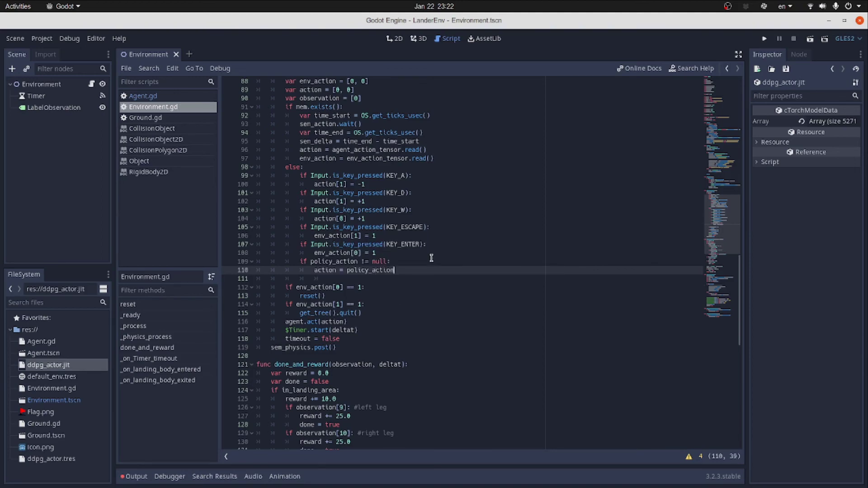
{"action": "key", "text": "F5"}
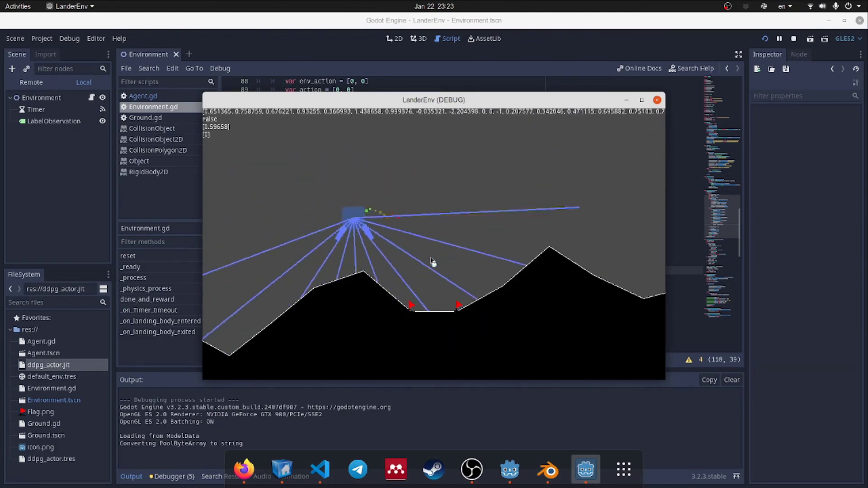
{"action": "key", "text": "Escape"}
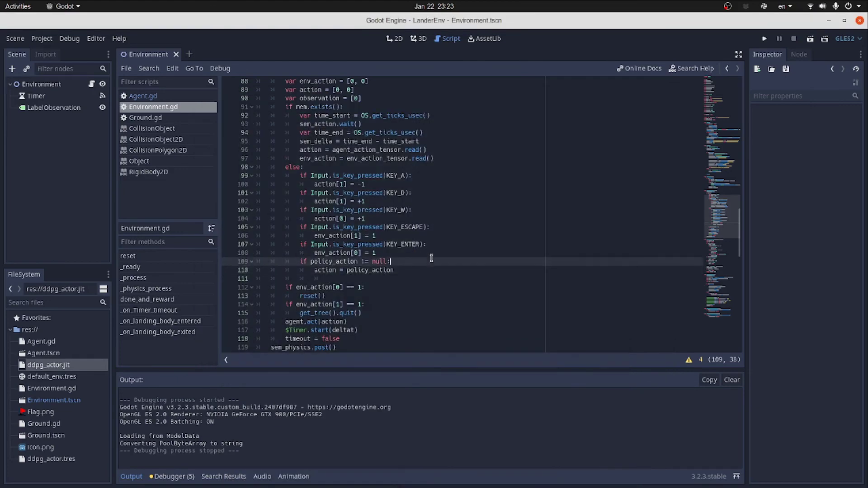
Enable Embed Pck and export LanderEnv.x86_64 into the Tutorial folder
{"action": "left_click", "coordinate": [51, 40]}
{"action": "left_click", "coordinate": [48, 94]}
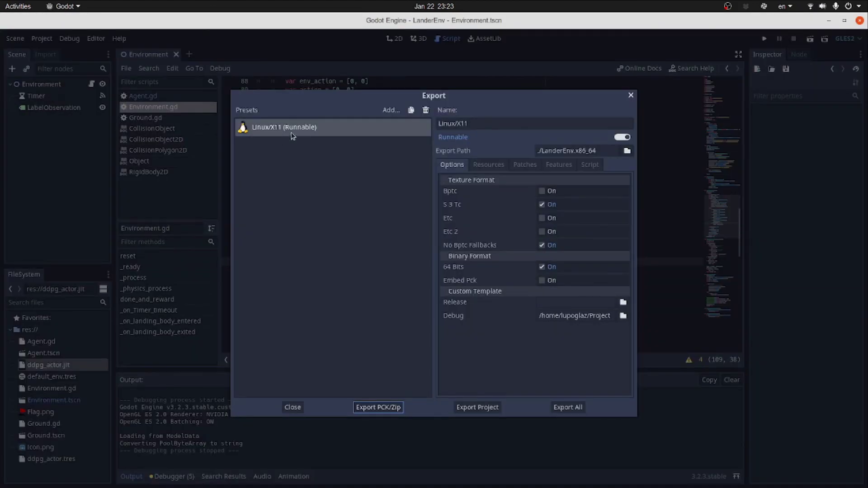
{"action": "left_click", "coordinate": [543, 280]}
{"action": "left_click", "coordinate": [477, 406]}
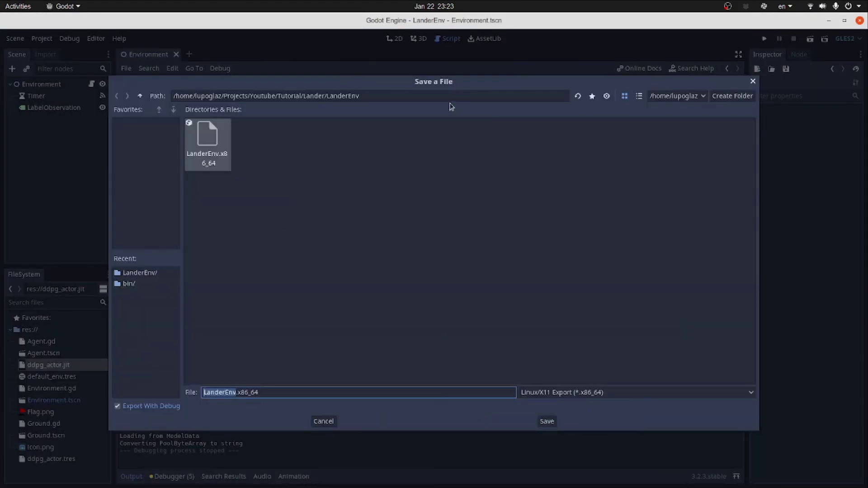
{"action": "left_click", "coordinate": [141, 96]}
{"action": "left_click", "coordinate": [547, 421]}
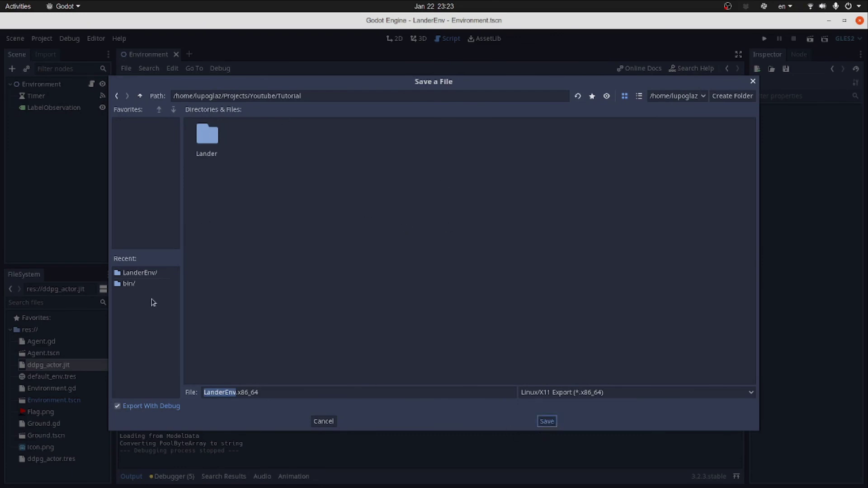
{"action": "left_click", "coordinate": [293, 407]}
{"action": "key", "text": "F12"}
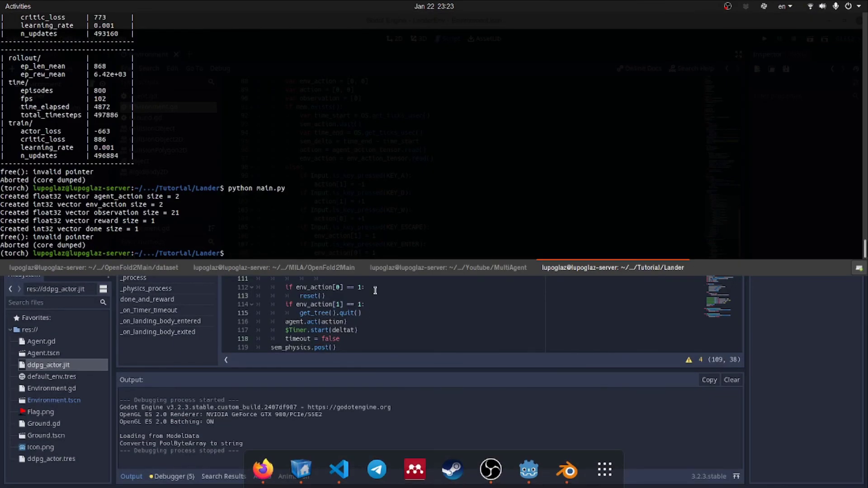
{"action": "type", "text": "cd .."}
Run cd .., ls, then ./LanderEnv.x86_64 in the drop-down terminal
{"action": "key", "text": "Return"}
{"action": "type", "text": "ls"}
{"action": "key", "text": "Return"}
{"action": "type", "text": "./Lander"}
{"action": "key", "text": "Return"}
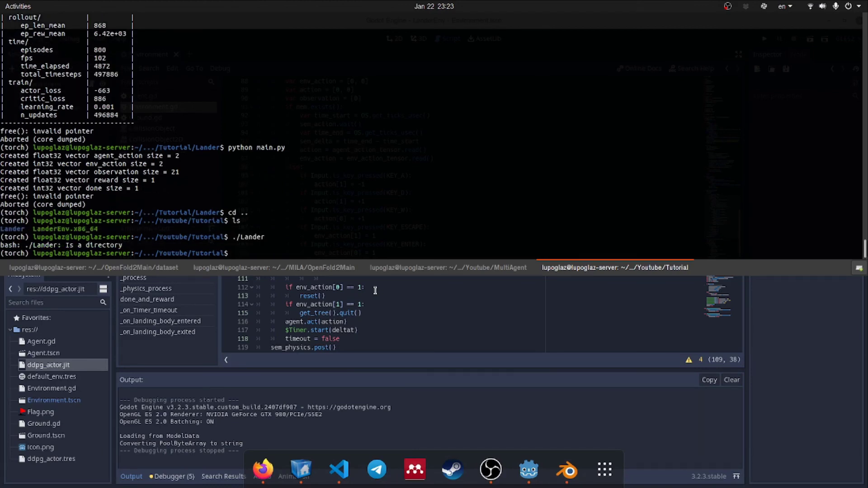
{"action": "type", "text": "./LanderE"}
{"action": "key", "text": "Tab"}
{"action": "key", "text": "Return"}
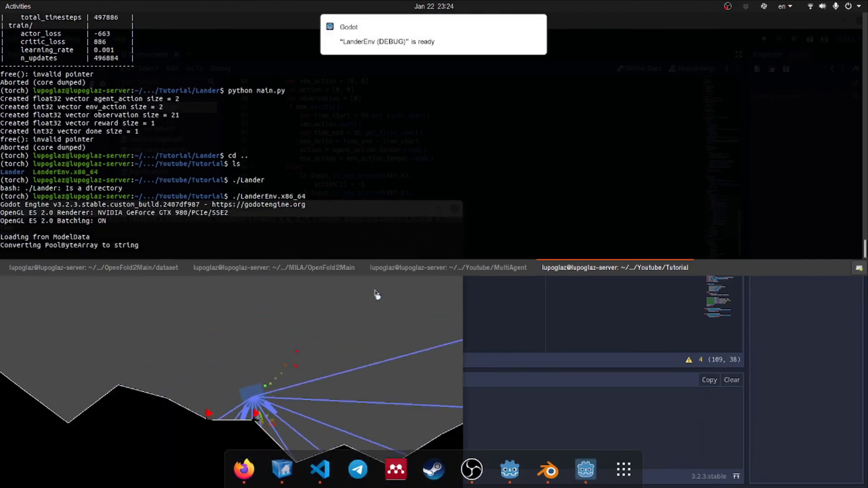